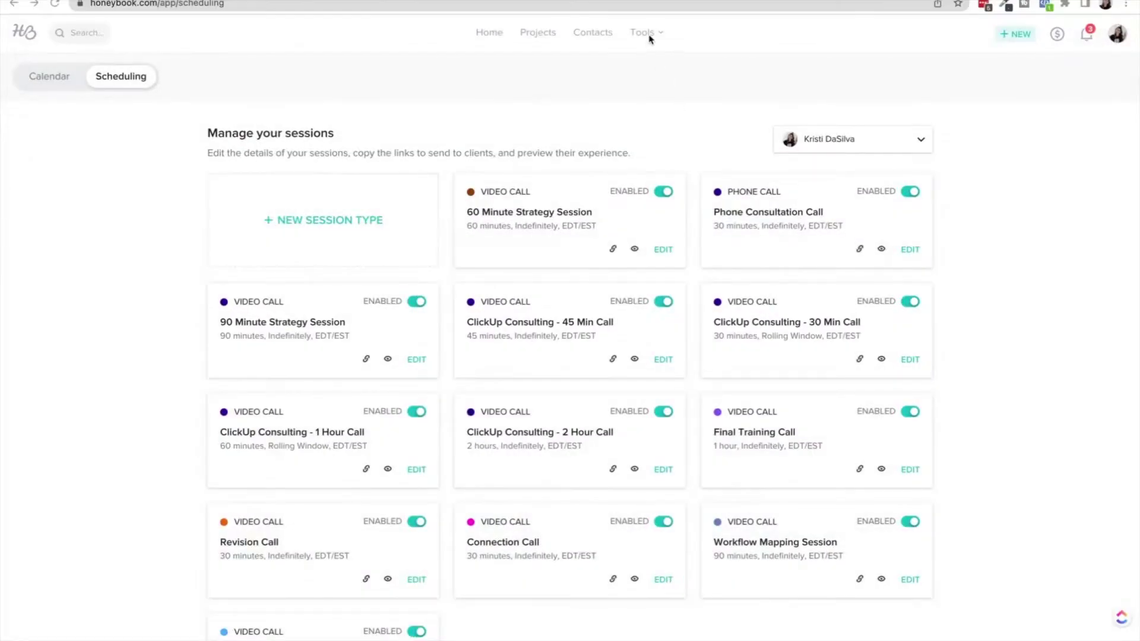
Open Scheduling and advance the Availability Overview to the week of Jun 6–12, 2022
click(641, 33)
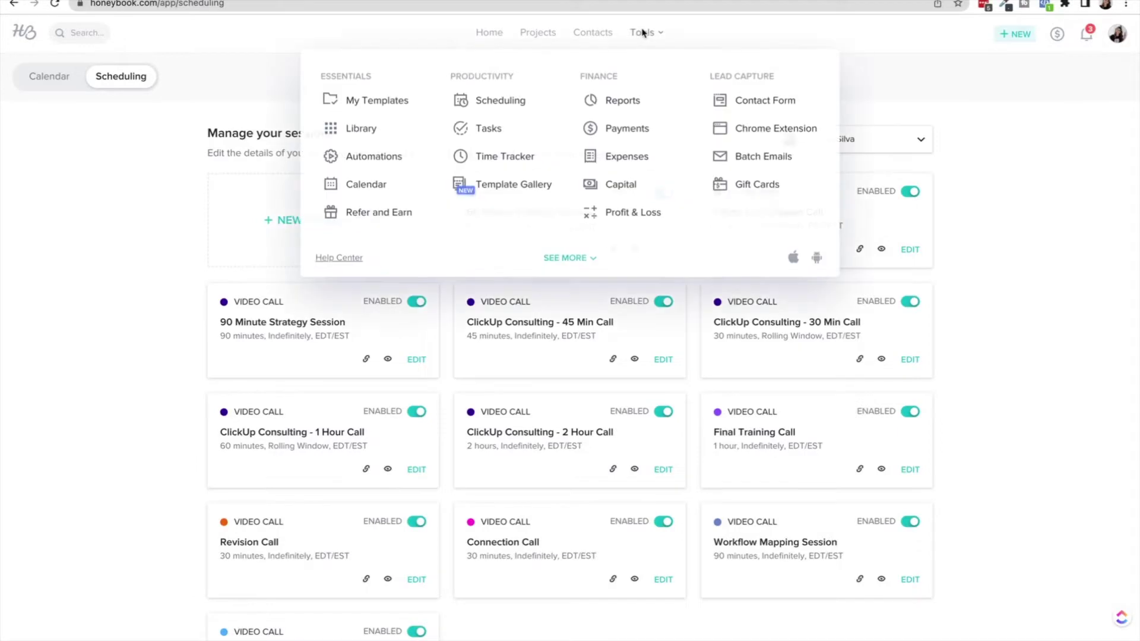
click(473, 107)
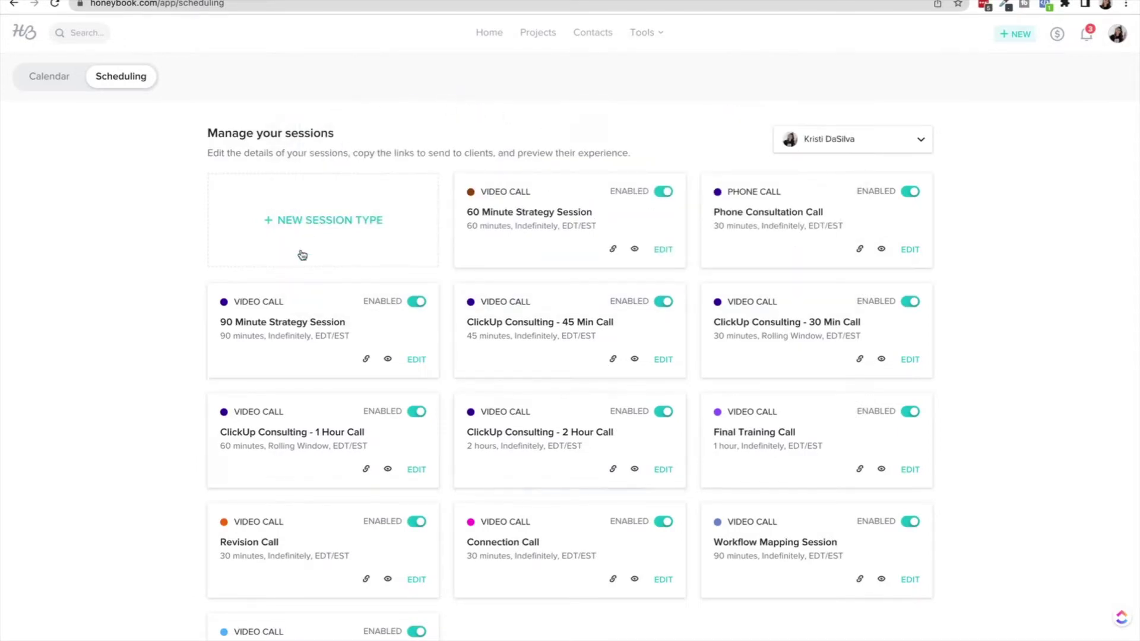
scroll(386, 399, down, 1)
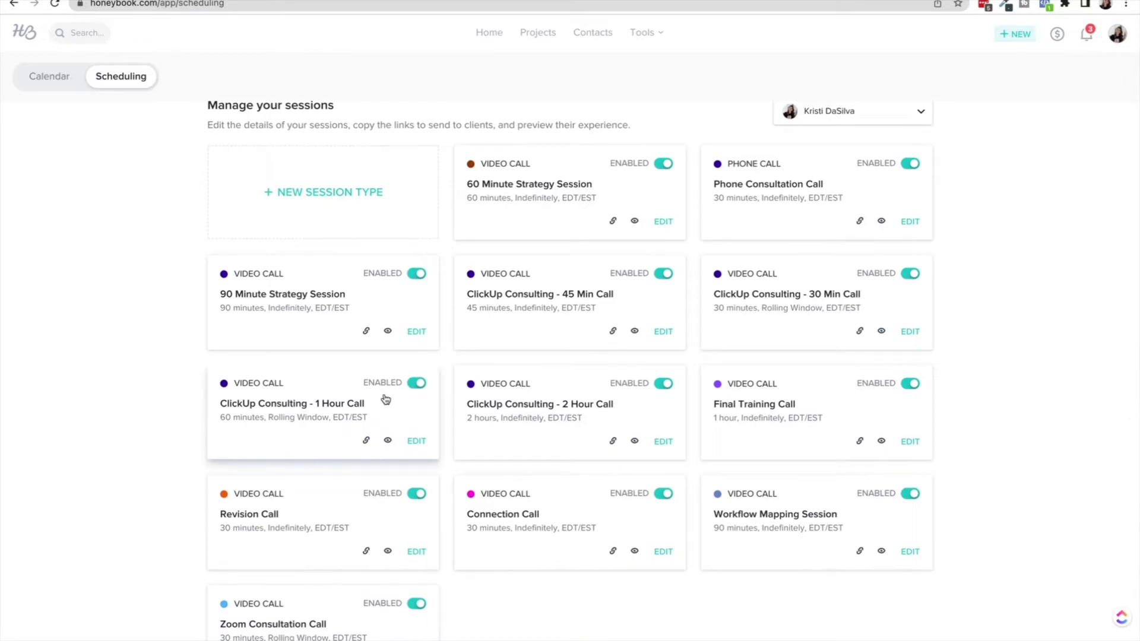
scroll(386, 399, down, 8)
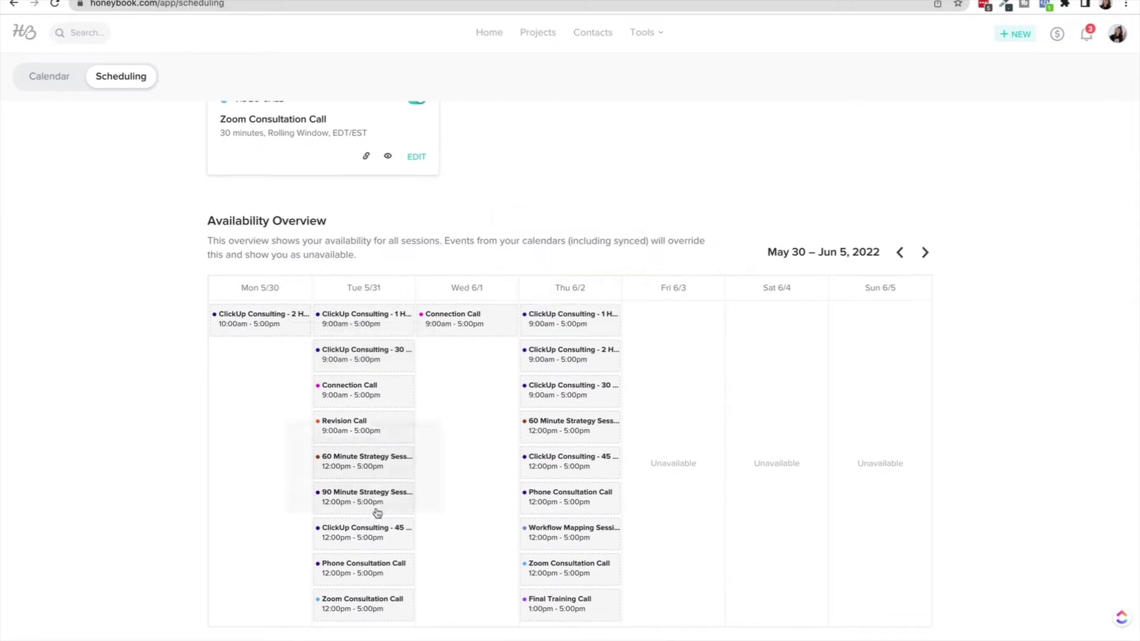
mouse_move(560, 540)
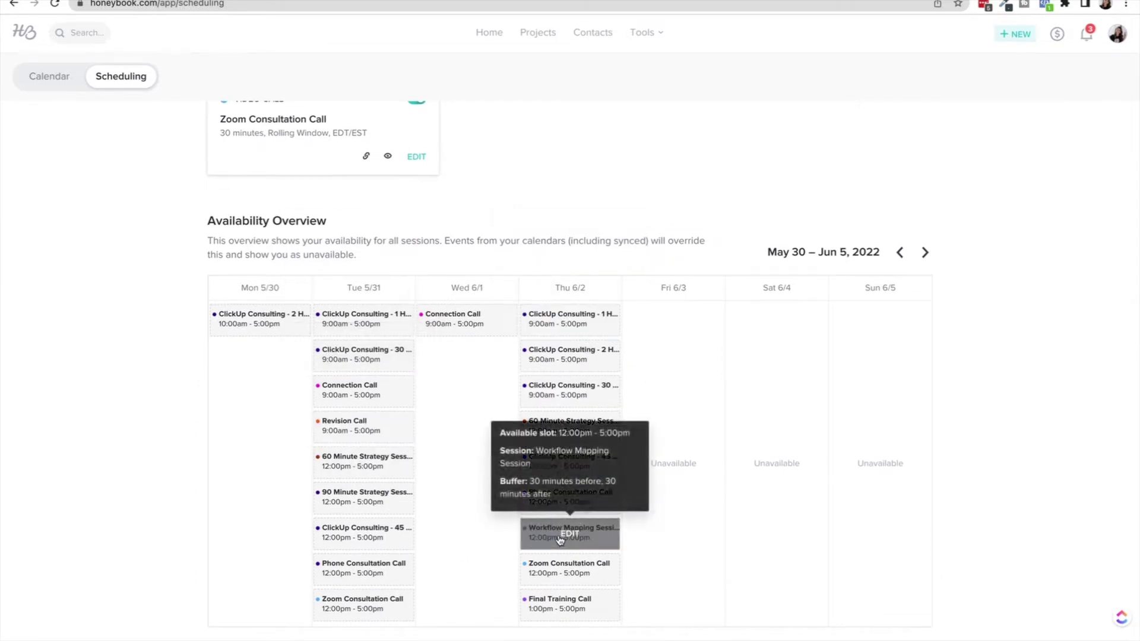
click(926, 253)
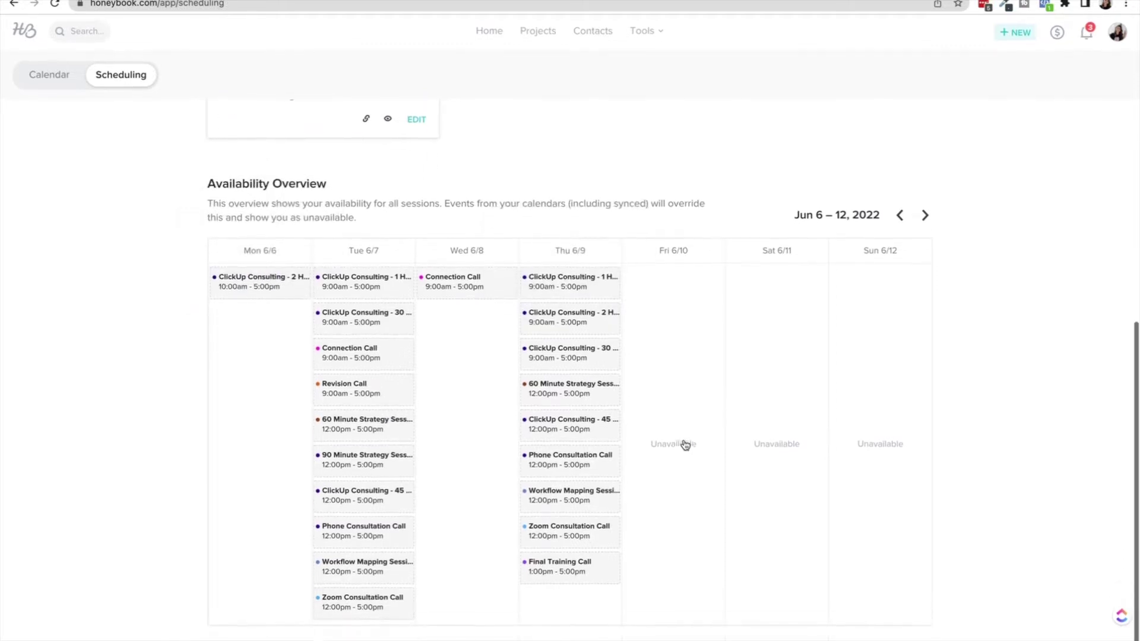
mouse_move(566, 530)
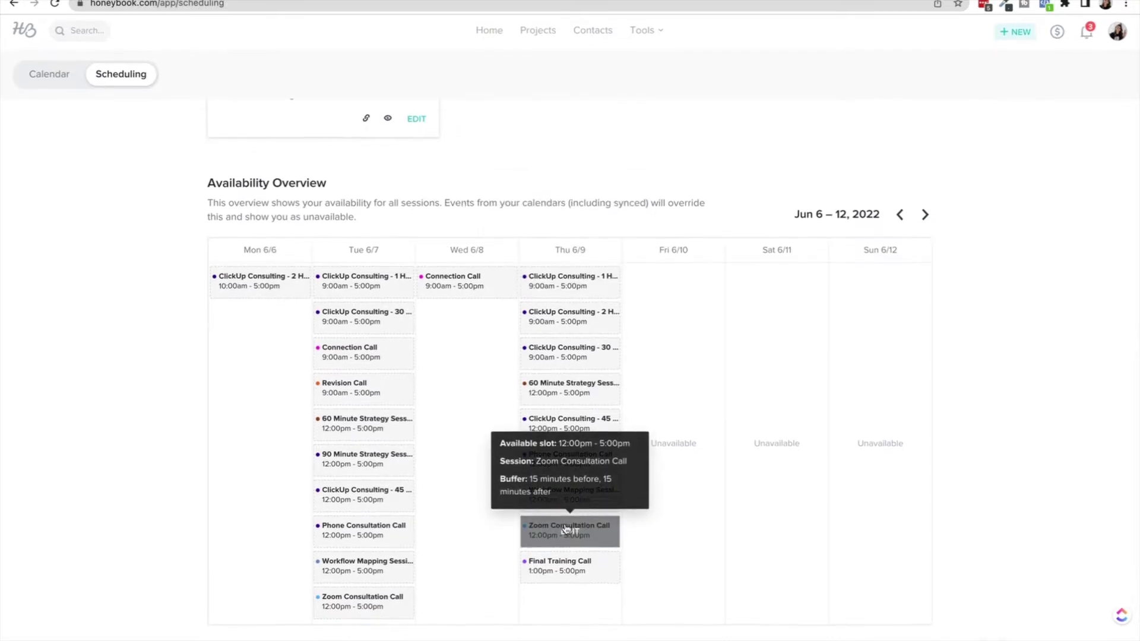
scroll(567, 530, up, 1)
scroll(567, 530, up, 5)
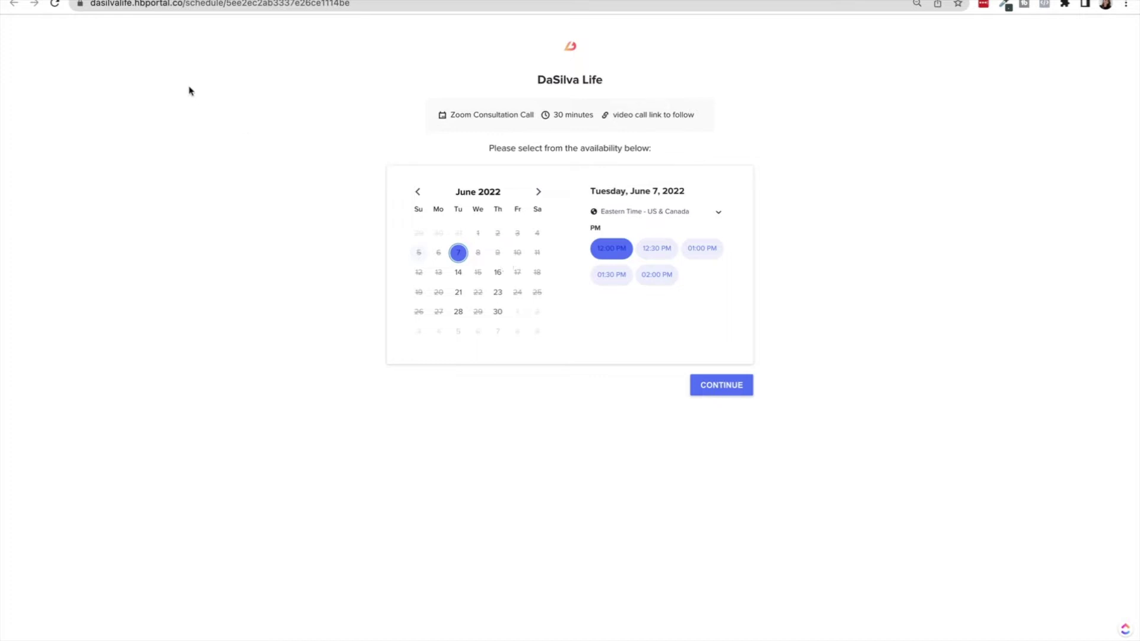
key(ctrl+w)
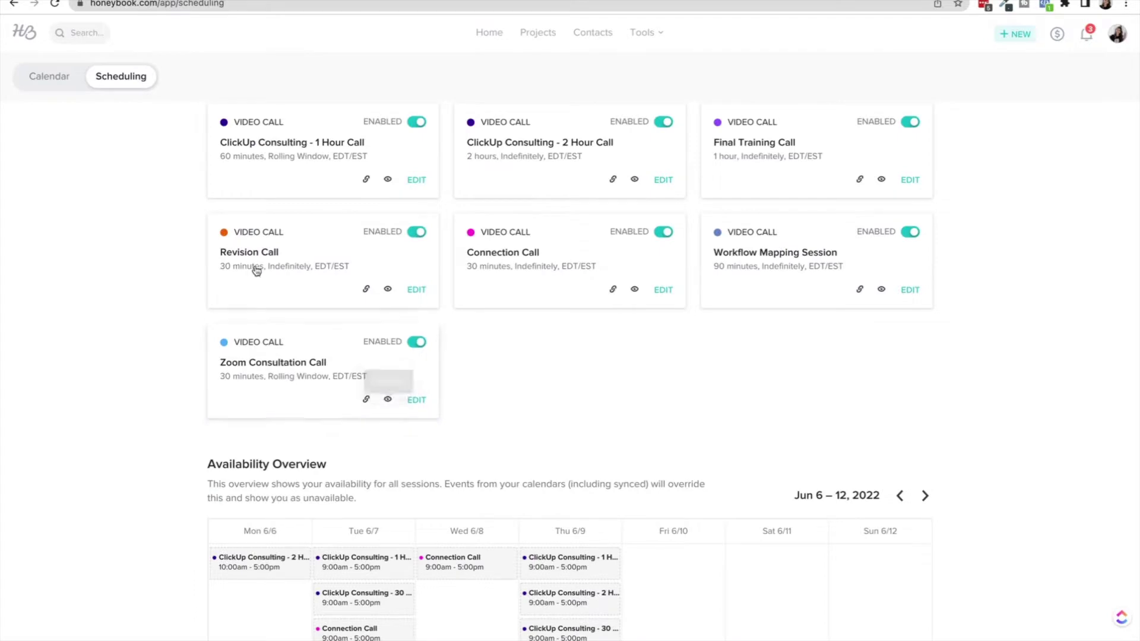
Back out of the session editor, discard a new session type draft, and reopen Zoom Consultation Call
click(296, 369)
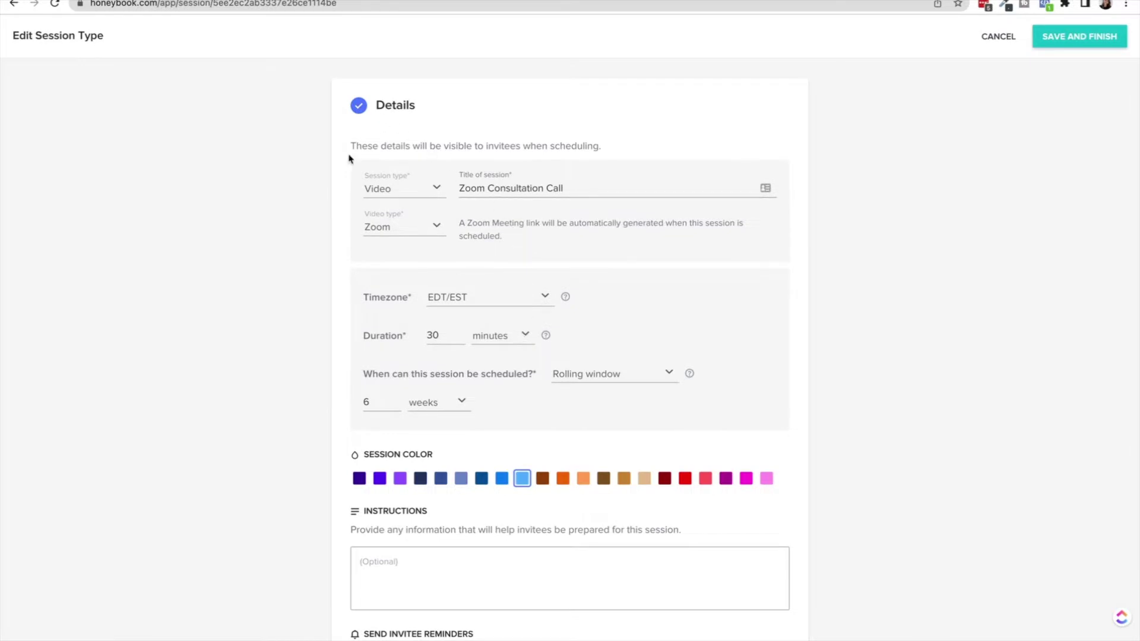
click(1003, 39)
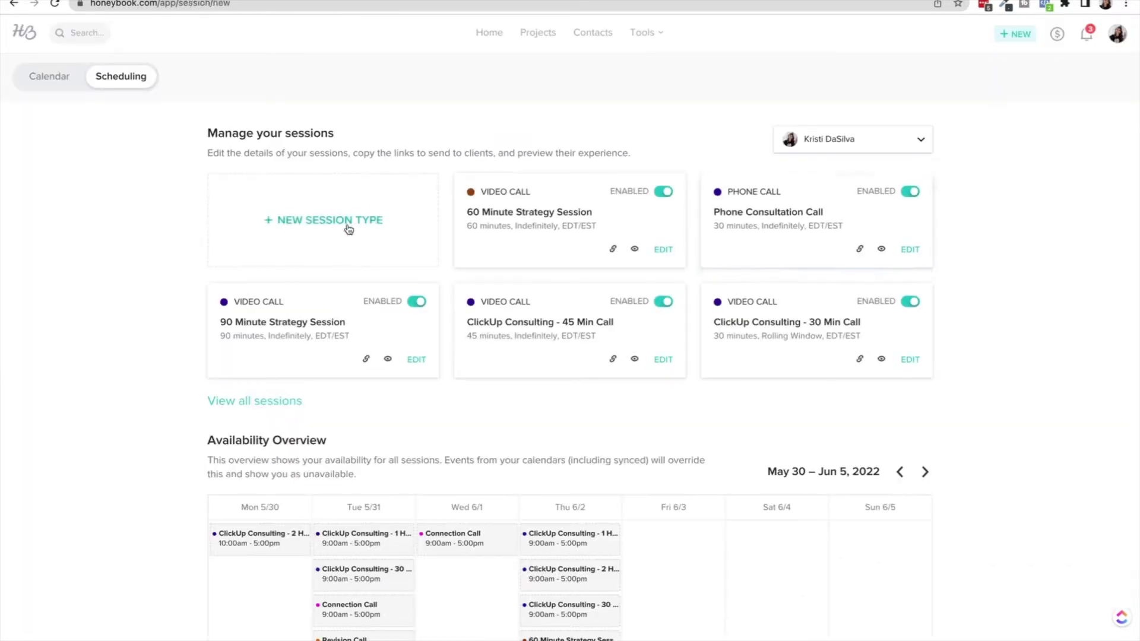
click(348, 227)
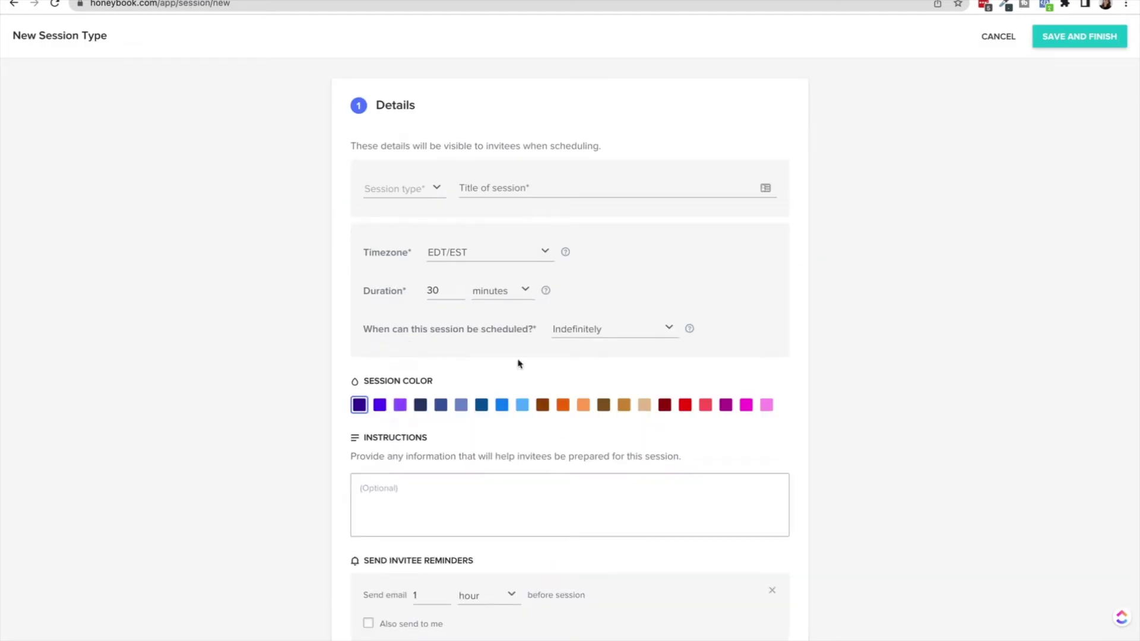
scroll(517, 364, down, 5)
scroll(510, 372, up, 5)
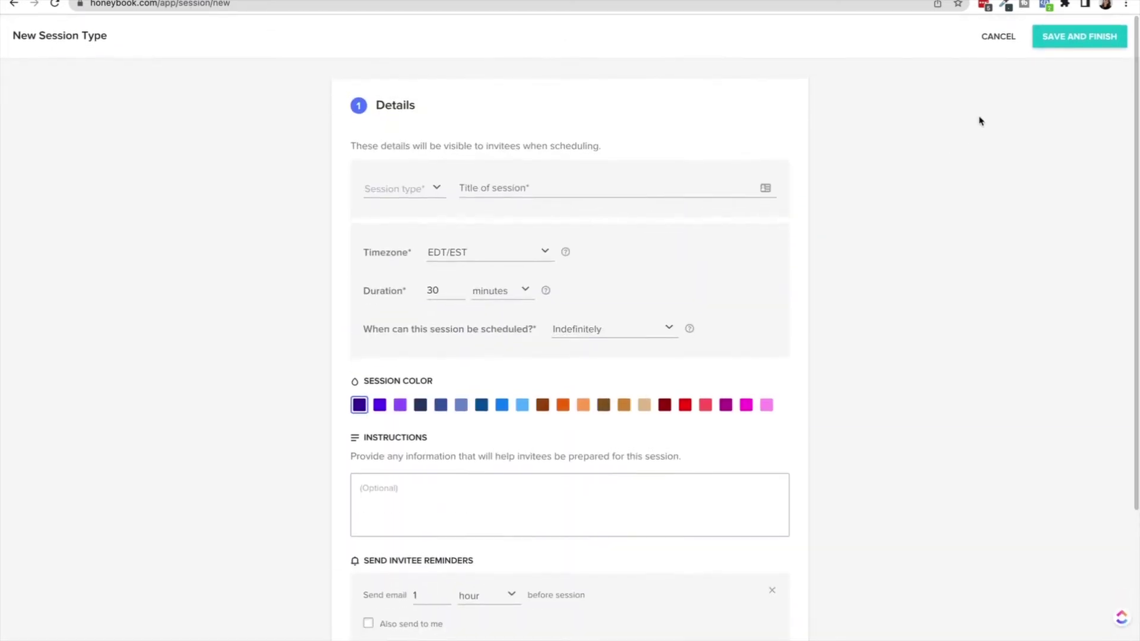
click(998, 36)
click(600, 383)
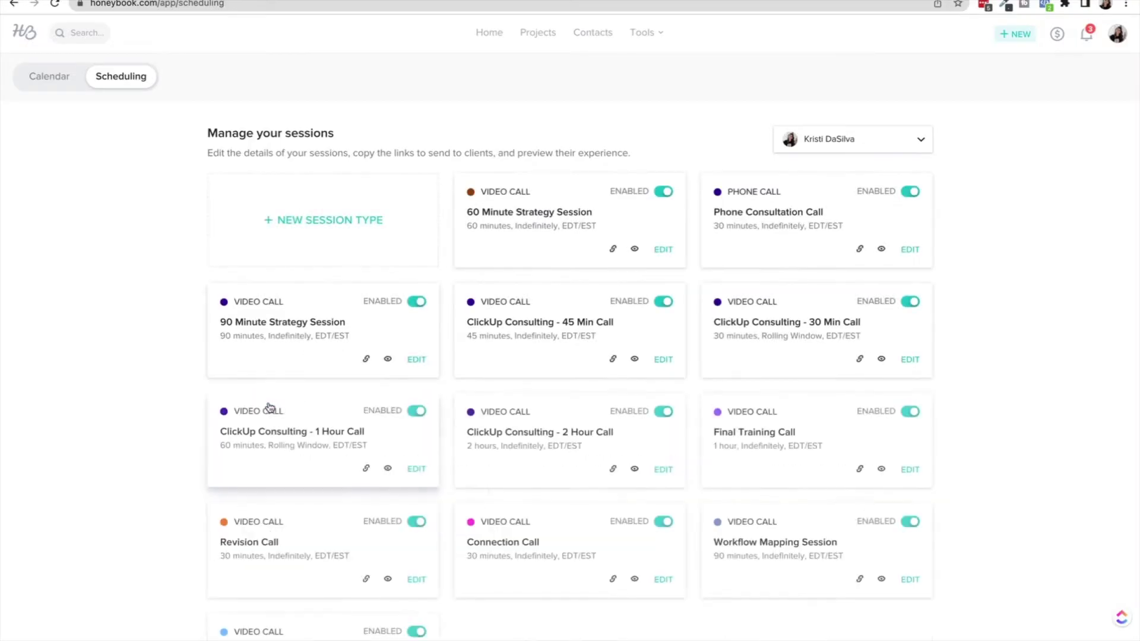
scroll(270, 407, down, 5)
click(331, 384)
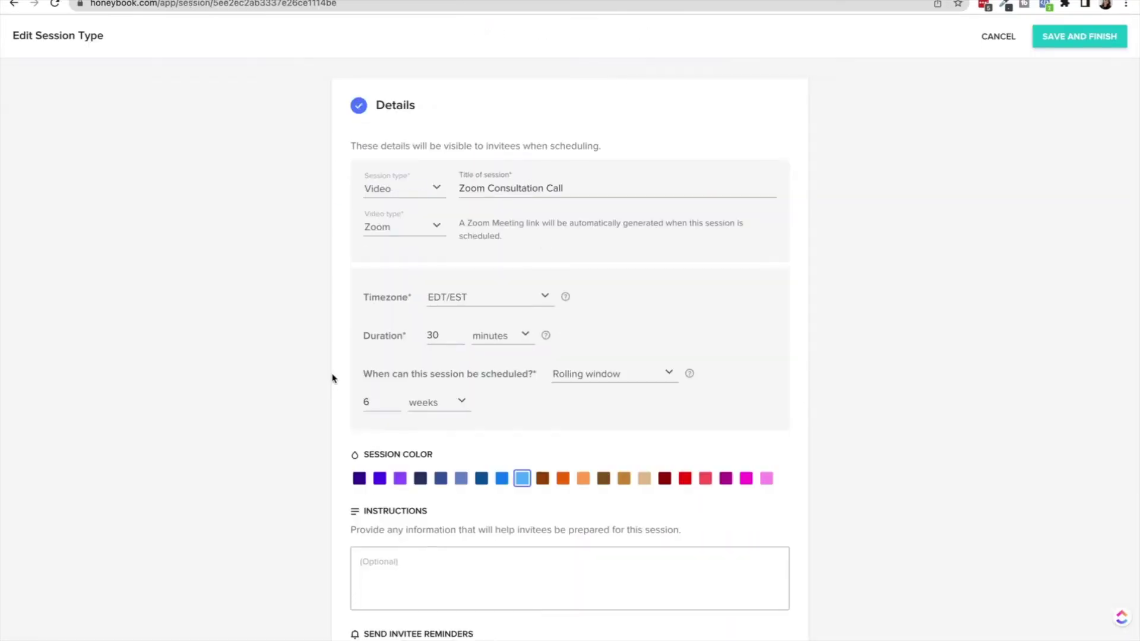
Keep the session as a Video meeting with Zoom as provider and review its title
click(436, 189)
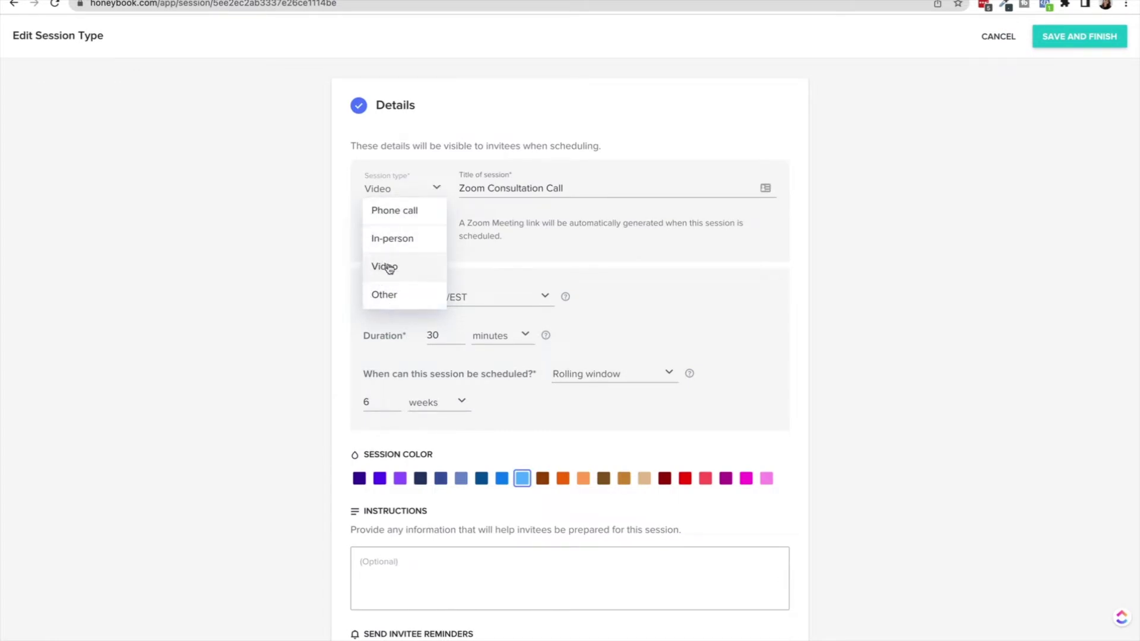
click(525, 246)
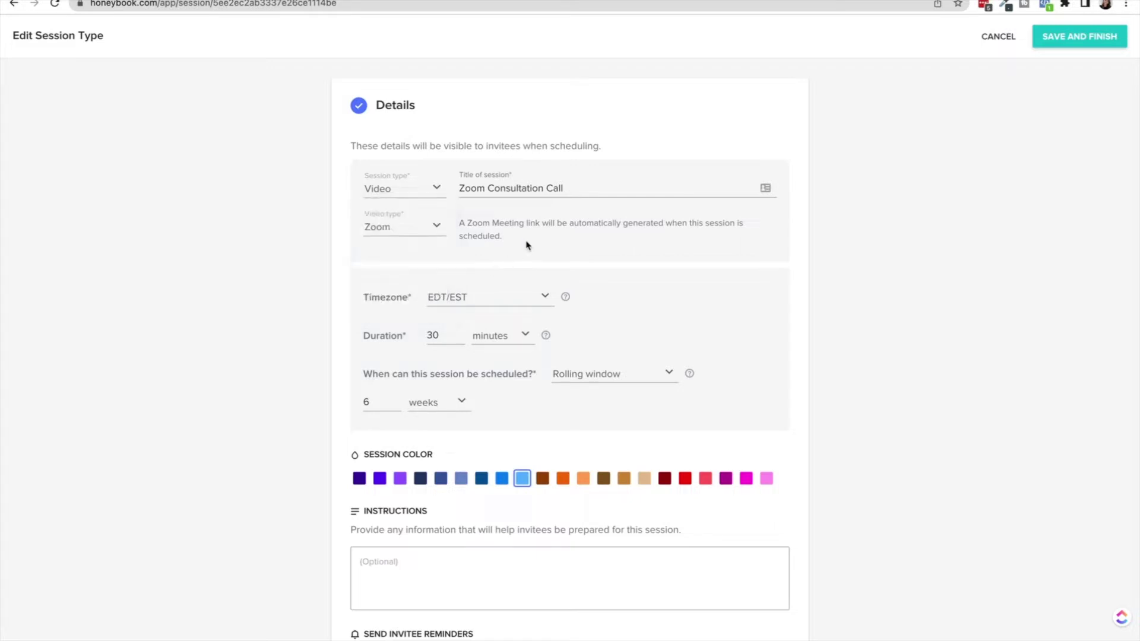
click(409, 232)
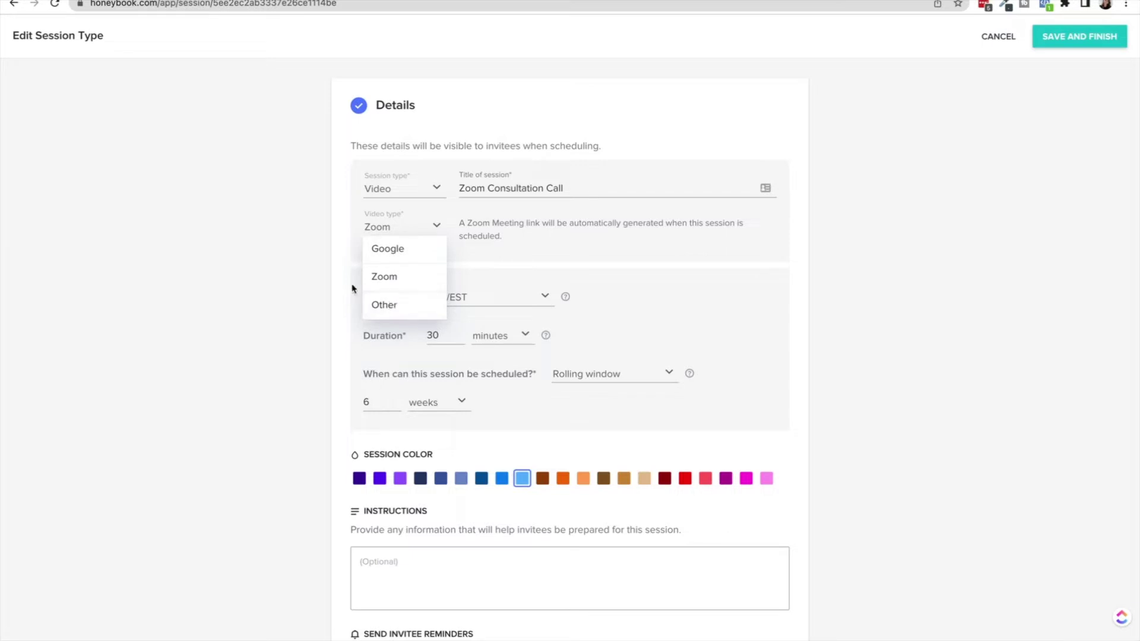
click(526, 219)
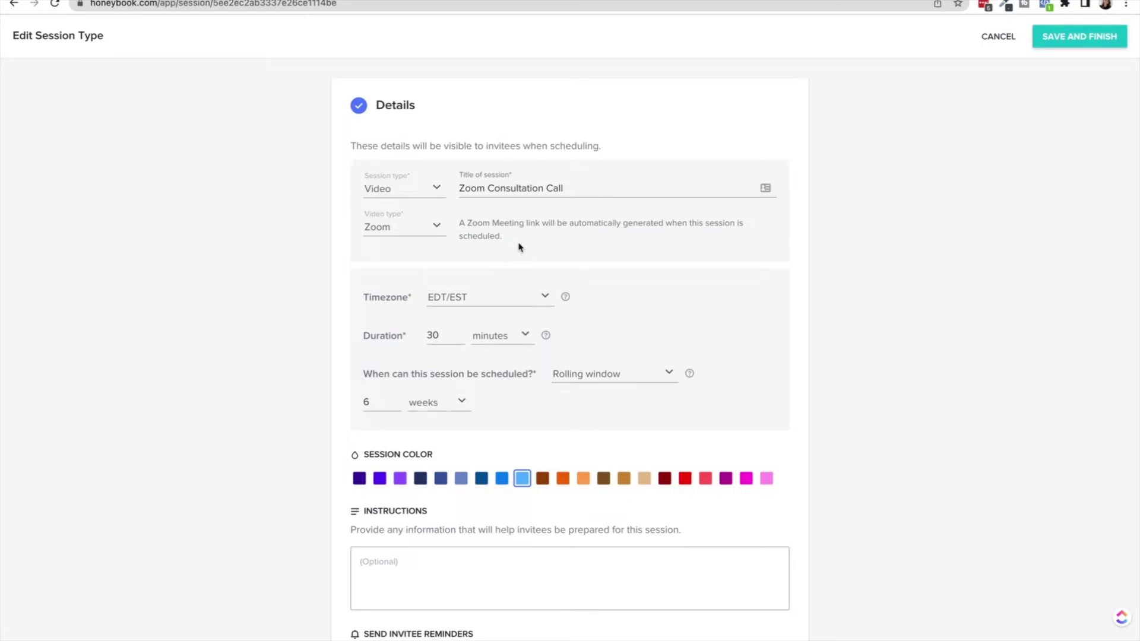
triple_click(579, 187)
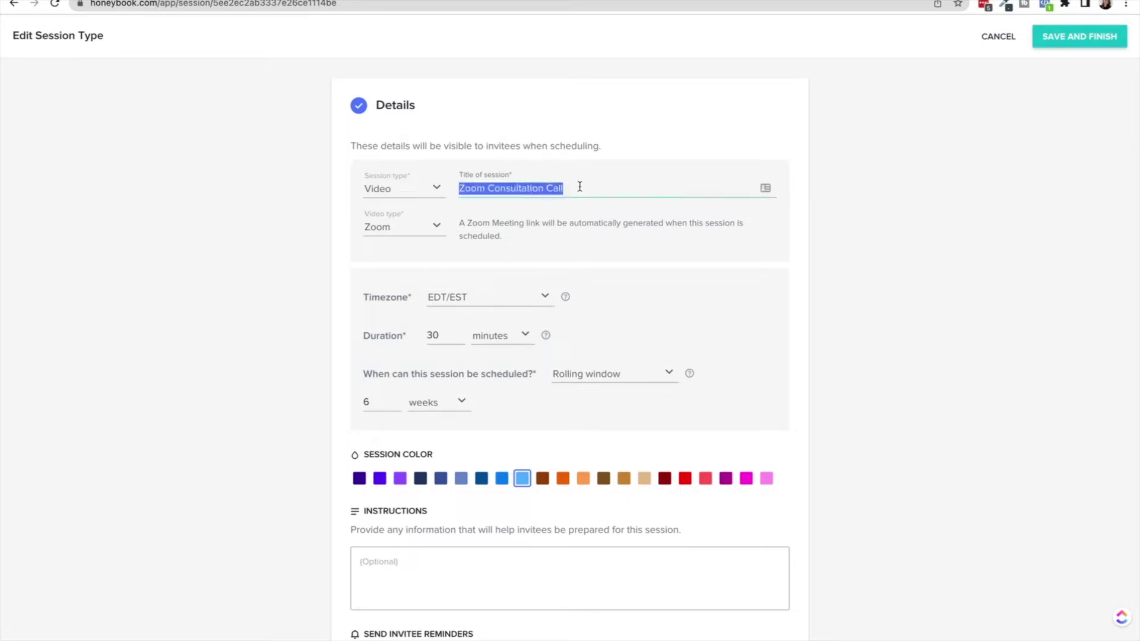
click(548, 223)
Keep the duration unit in minutes and the scheduling window as Rolling window
scroll(547, 225, down, 3)
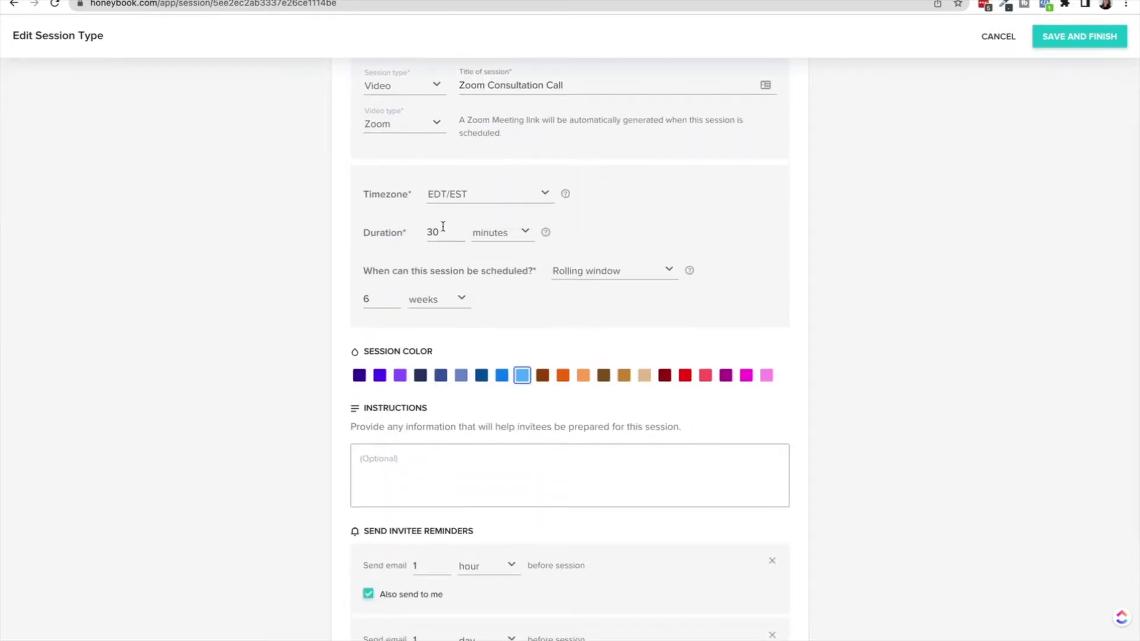
click(492, 237)
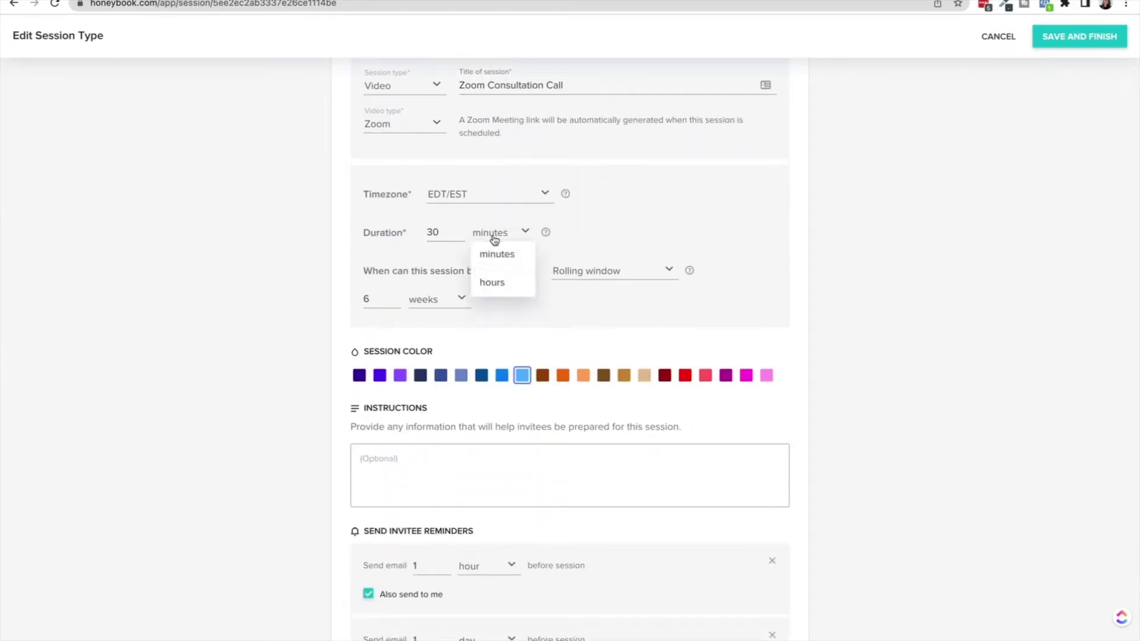
click(600, 299)
scroll(514, 283, down, 1)
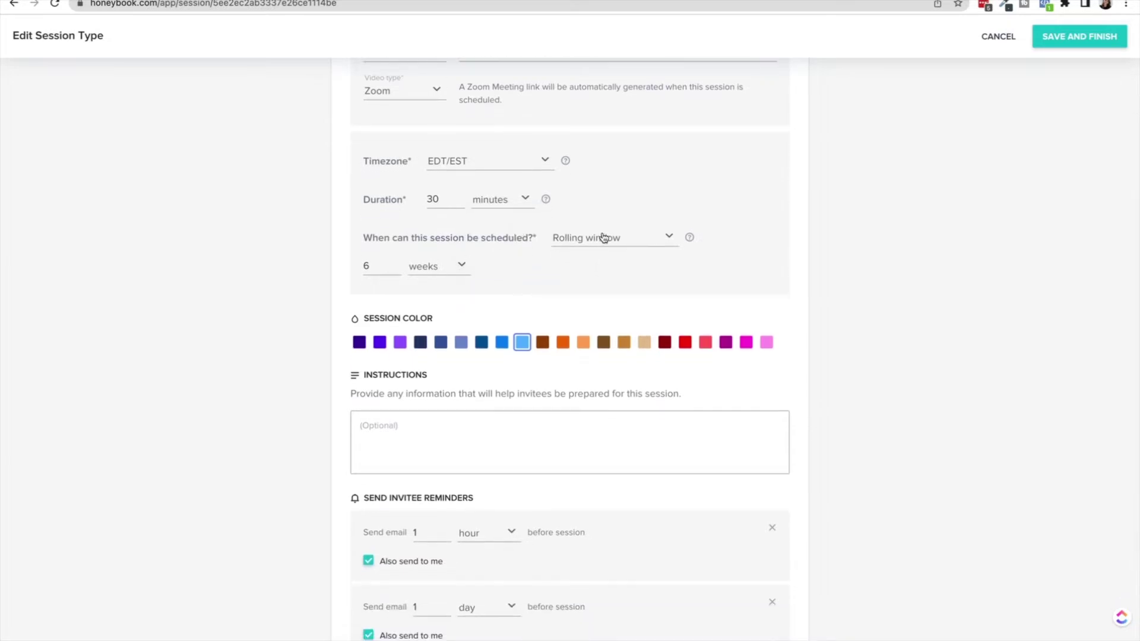
click(603, 239)
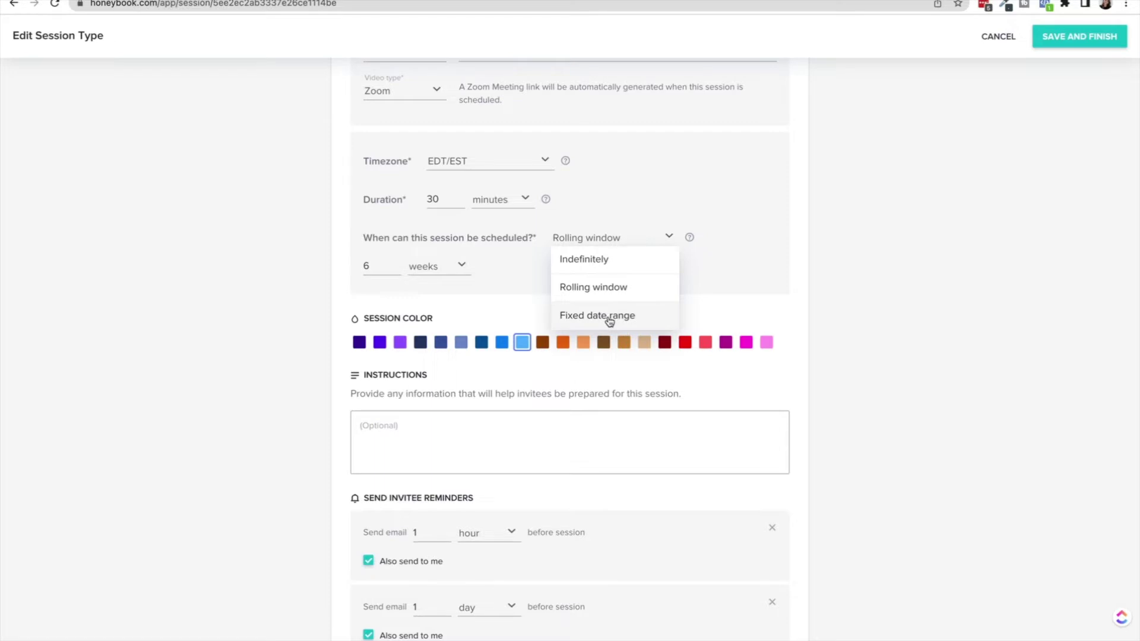
click(600, 239)
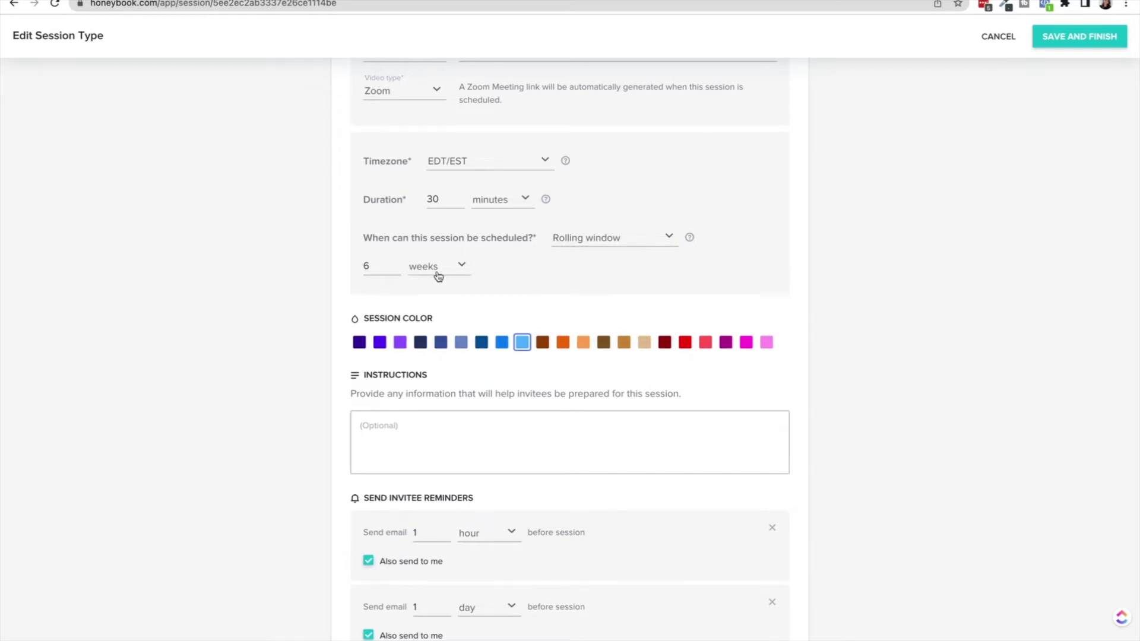
Keep the 6-week rolling window measured in weeks, leaving the scheduling option unchanged
scroll(435, 275, up, 3)
scroll(437, 275, down, 2)
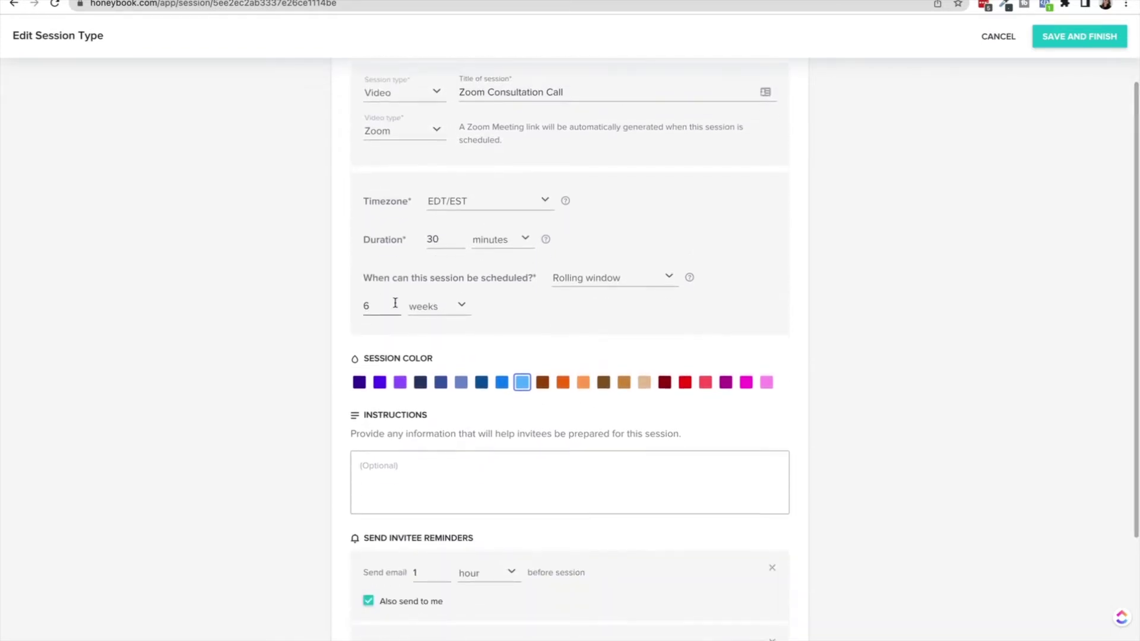
click(456, 306)
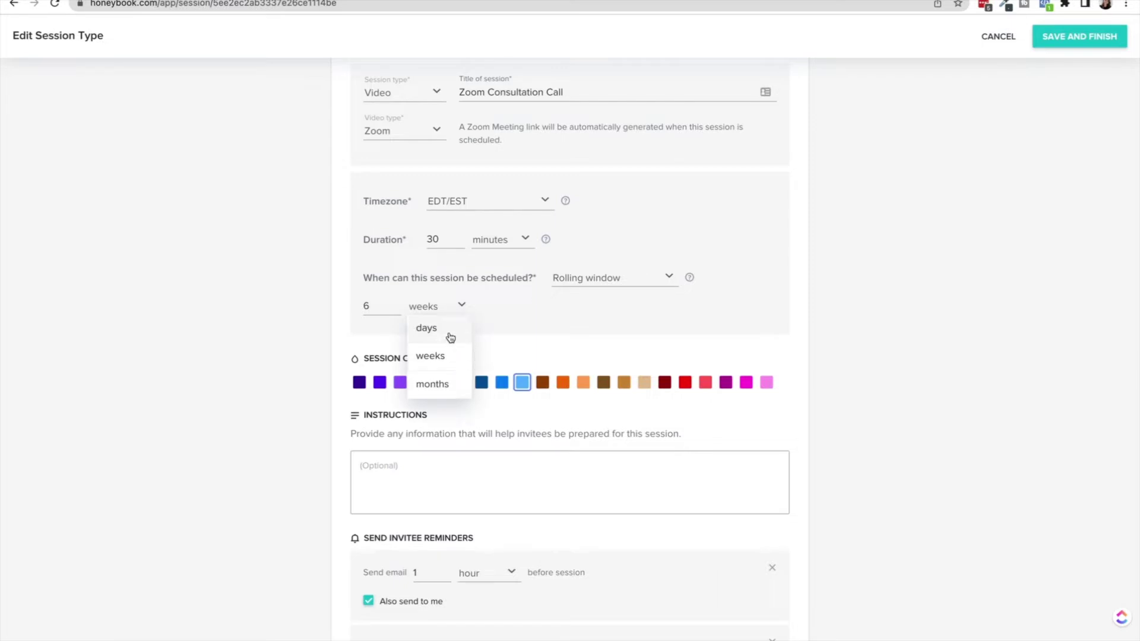
click(534, 331)
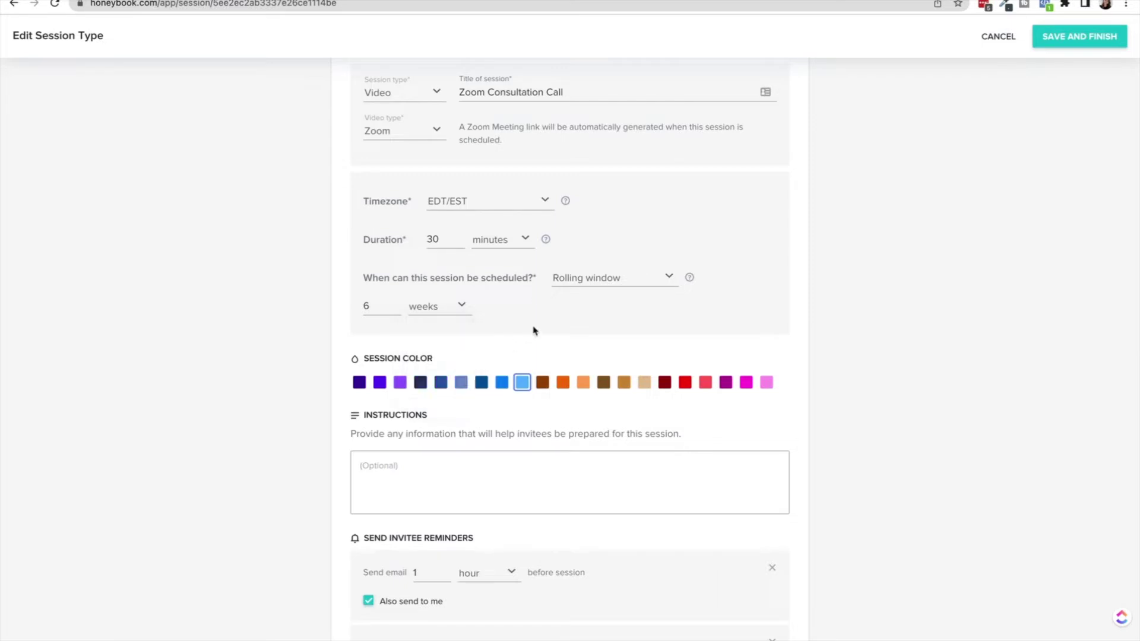
click(602, 280)
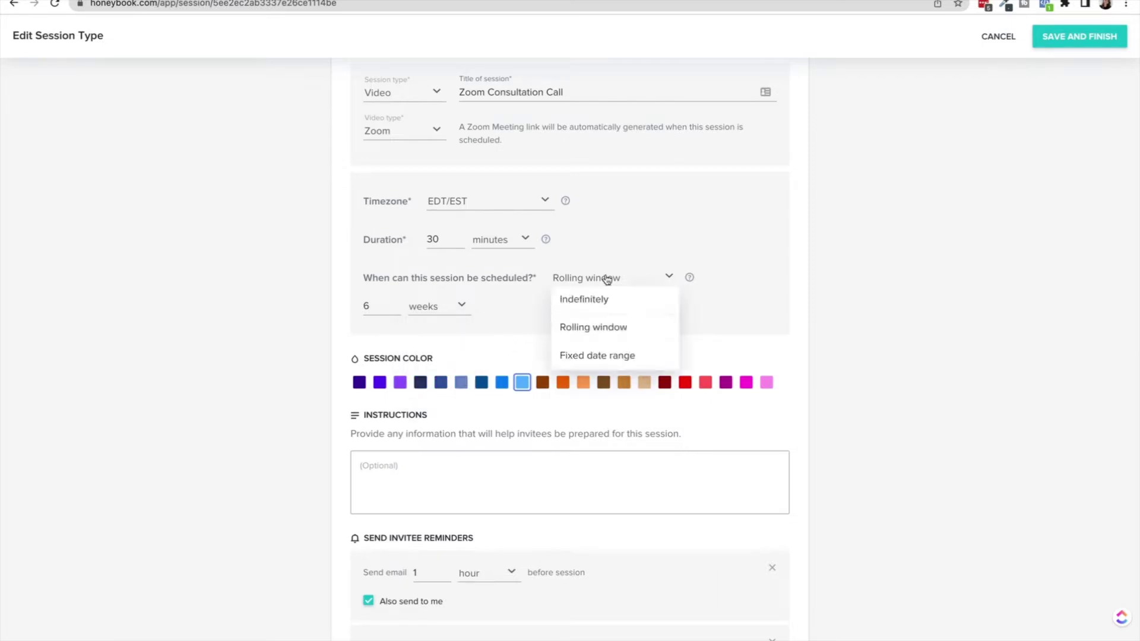
click(764, 298)
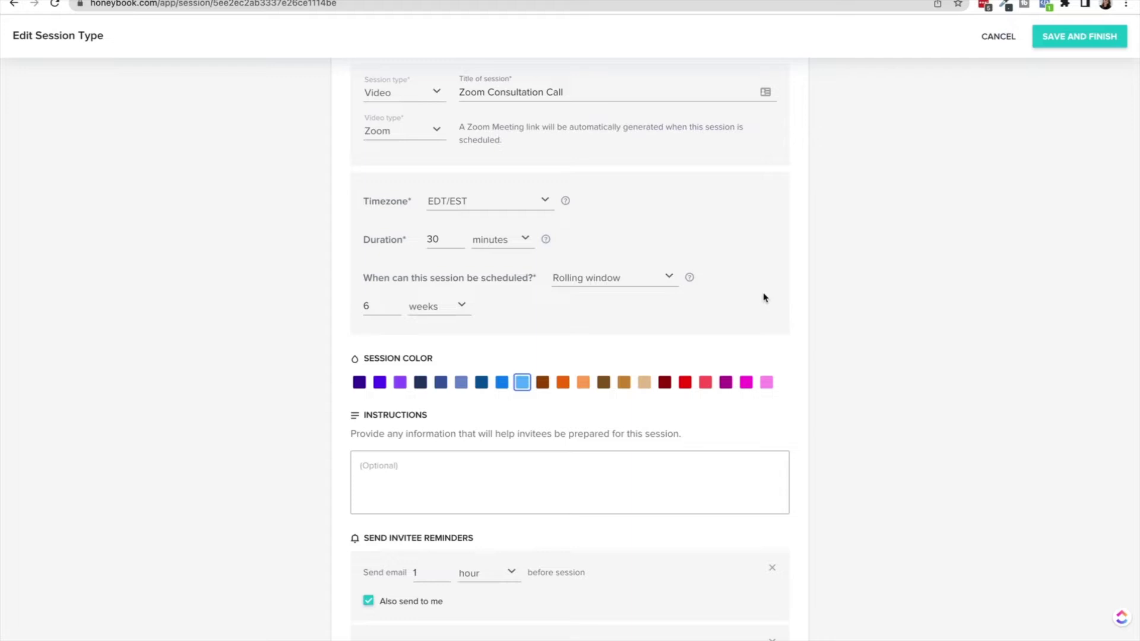
scroll(764, 297, up, 2)
scroll(764, 297, down, 3)
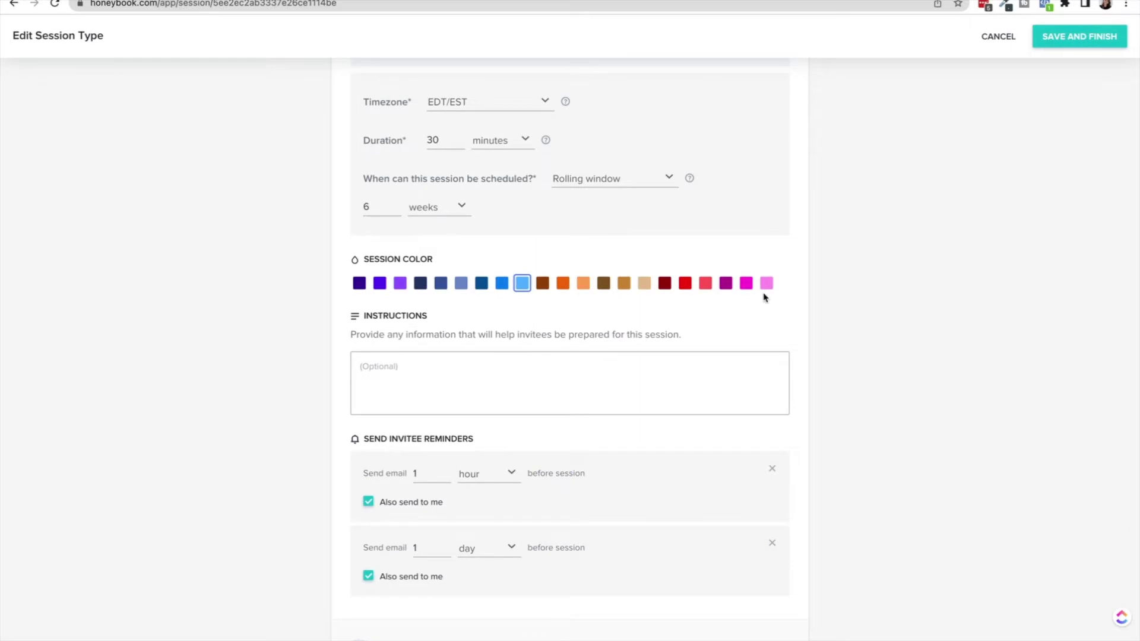
scroll(764, 298, down, 2)
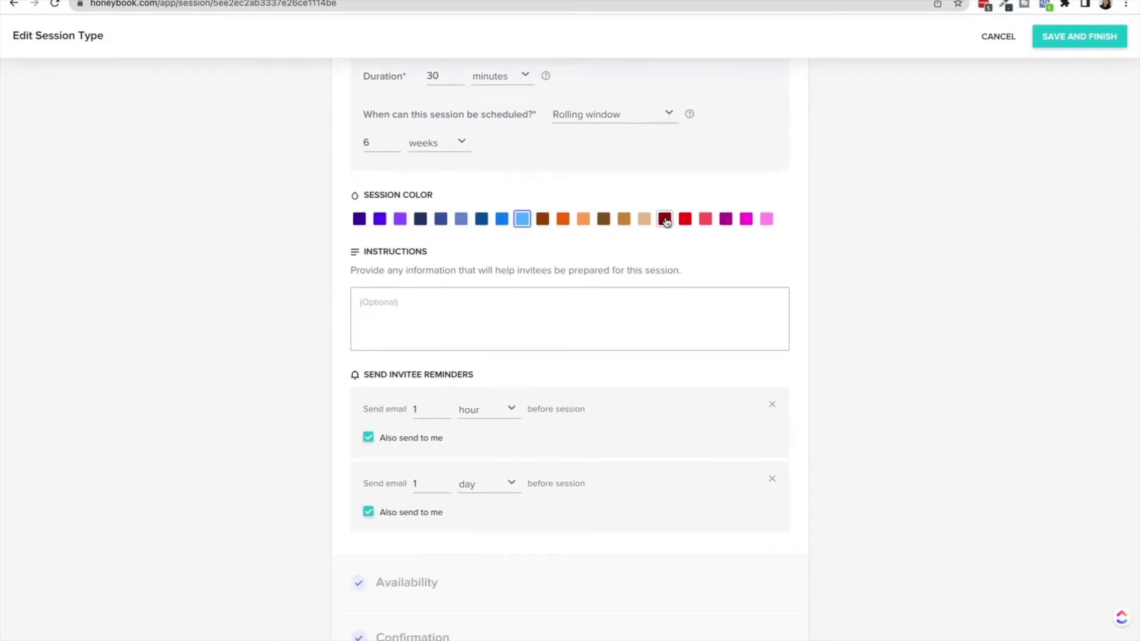
scroll(585, 234, up, 1)
scroll(586, 233, down, 2)
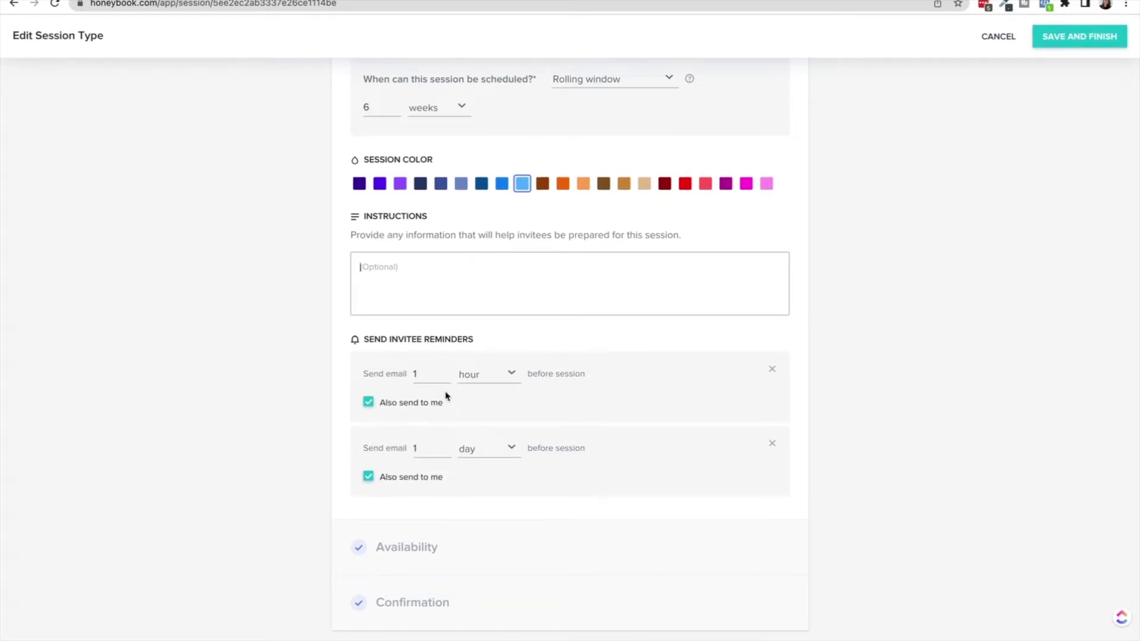
click(494, 375)
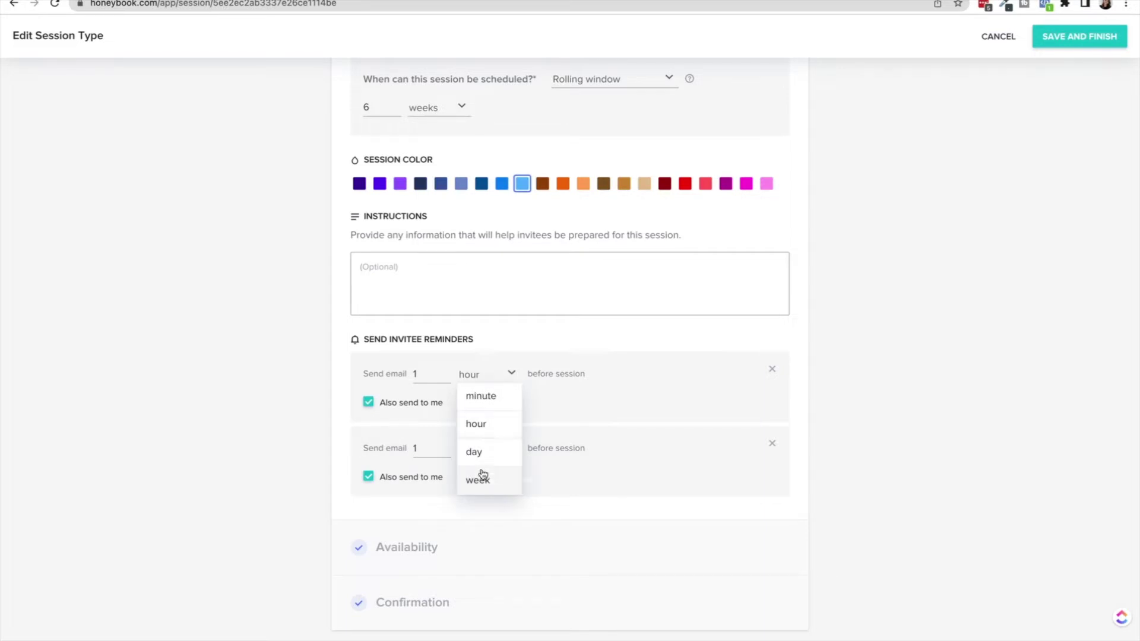
click(620, 378)
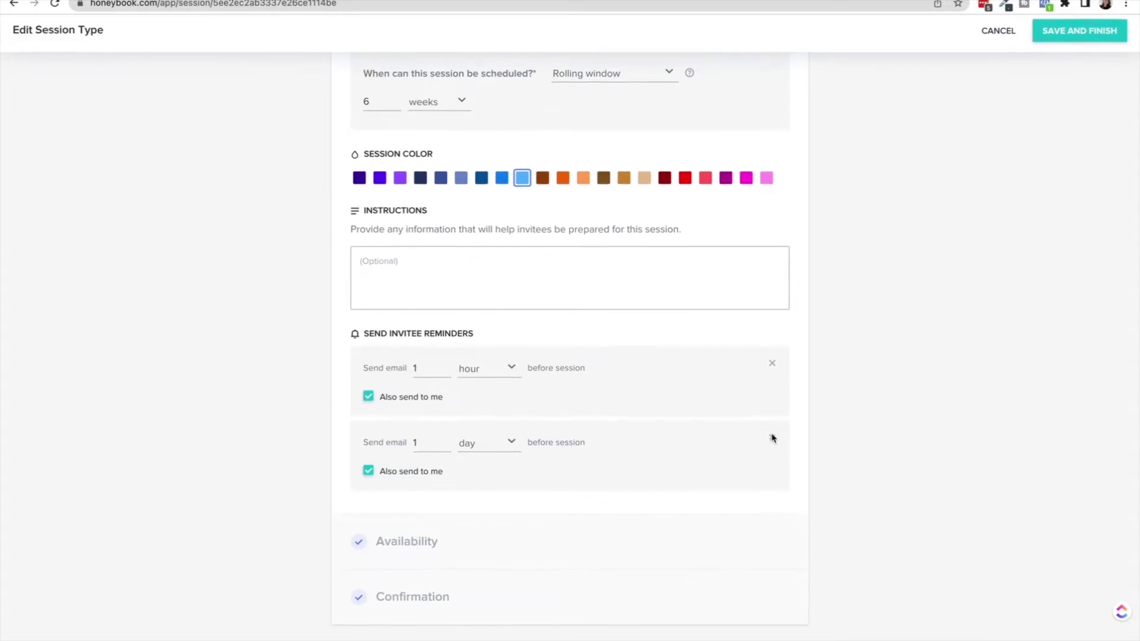
click(425, 558)
Browse the availability calendar's weeks and return to Jun 6–12, 2022
scroll(425, 558, down, 5)
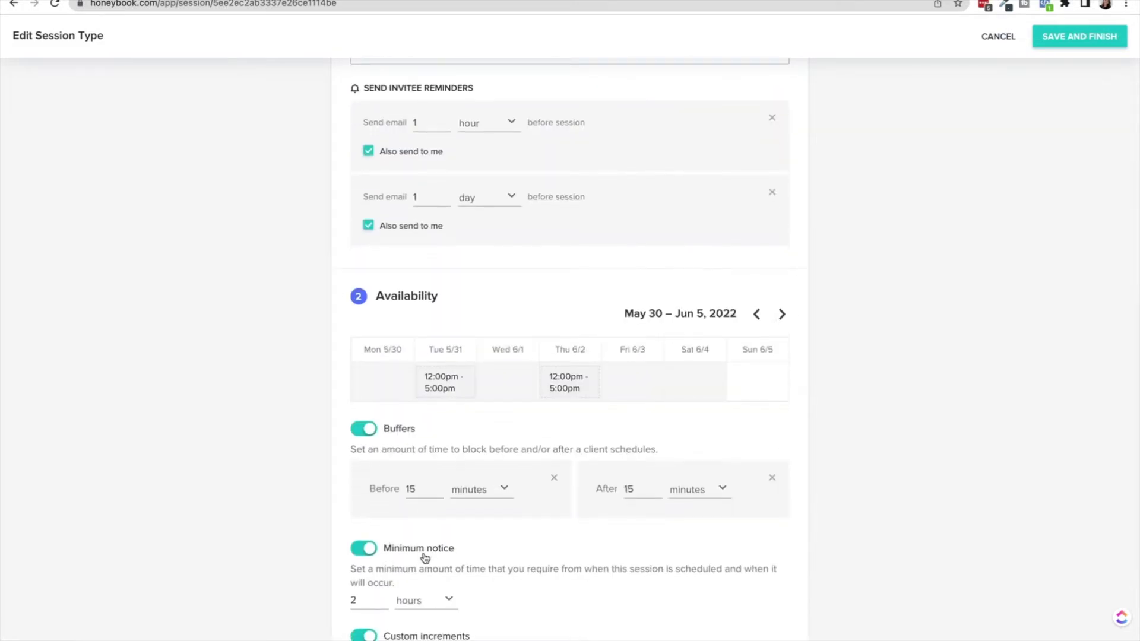
click(782, 313)
click(783, 313)
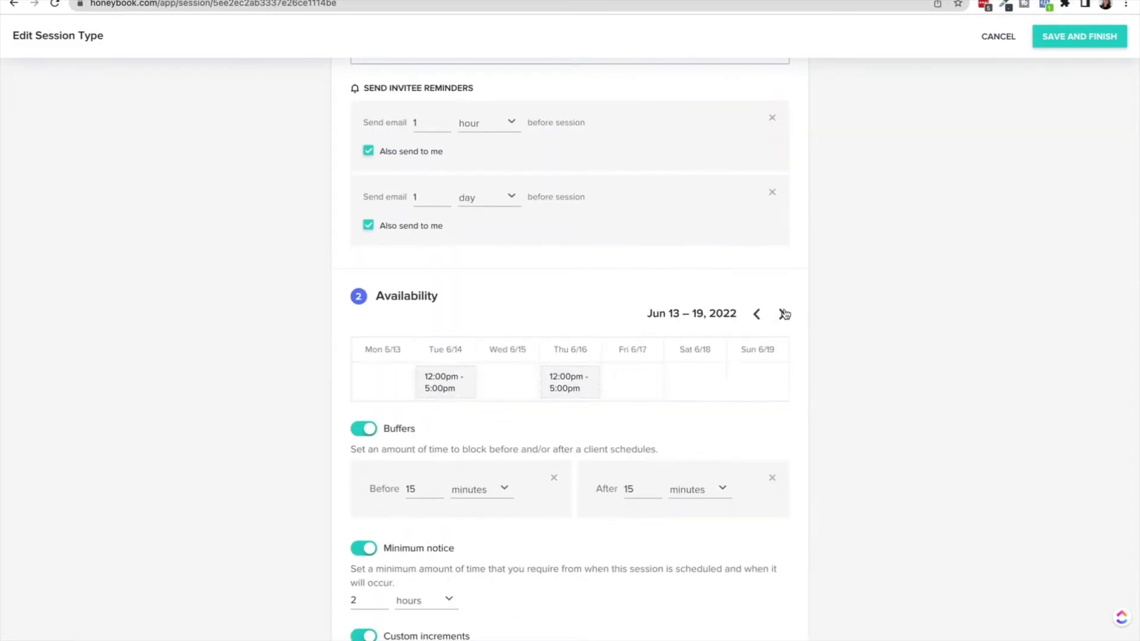
click(756, 315)
click(785, 321)
click(786, 321)
click(786, 322)
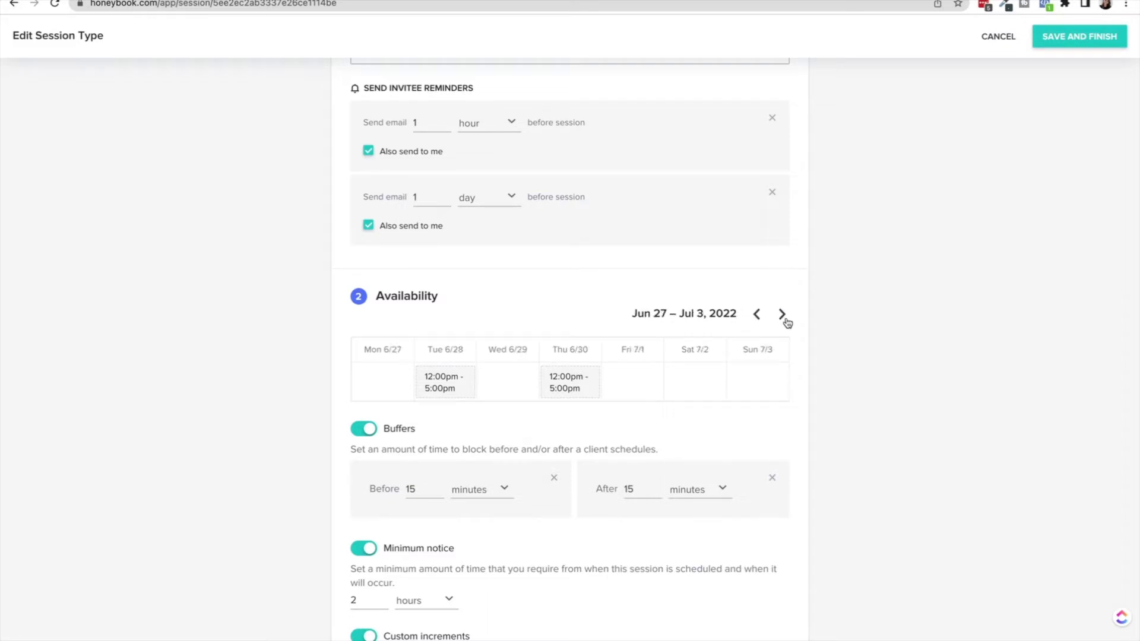
click(758, 316)
click(759, 317)
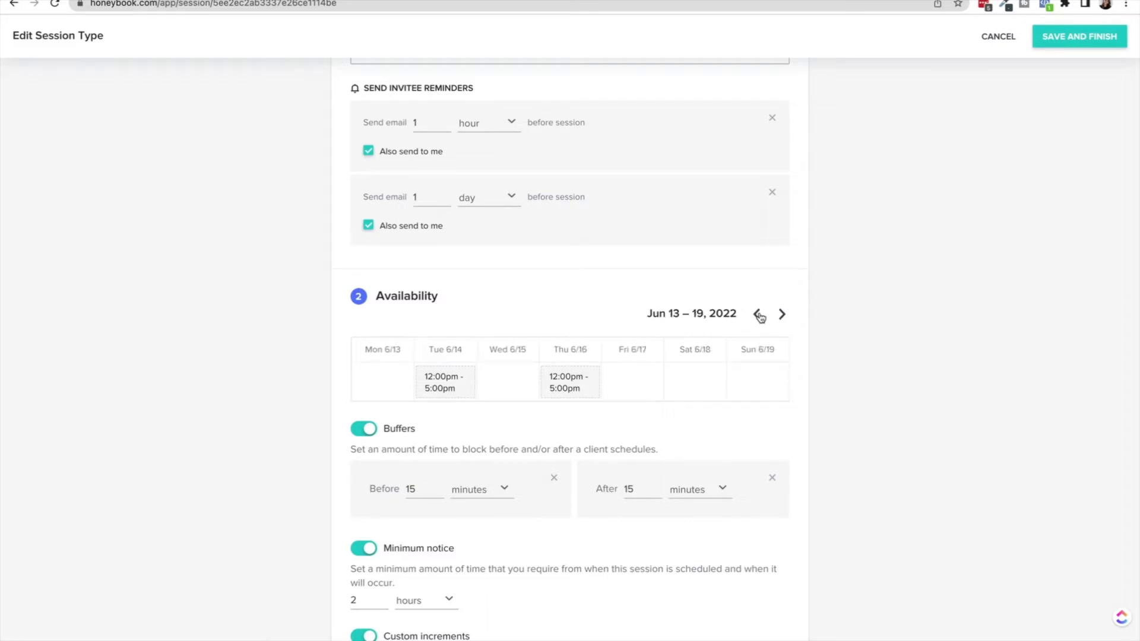
click(760, 317)
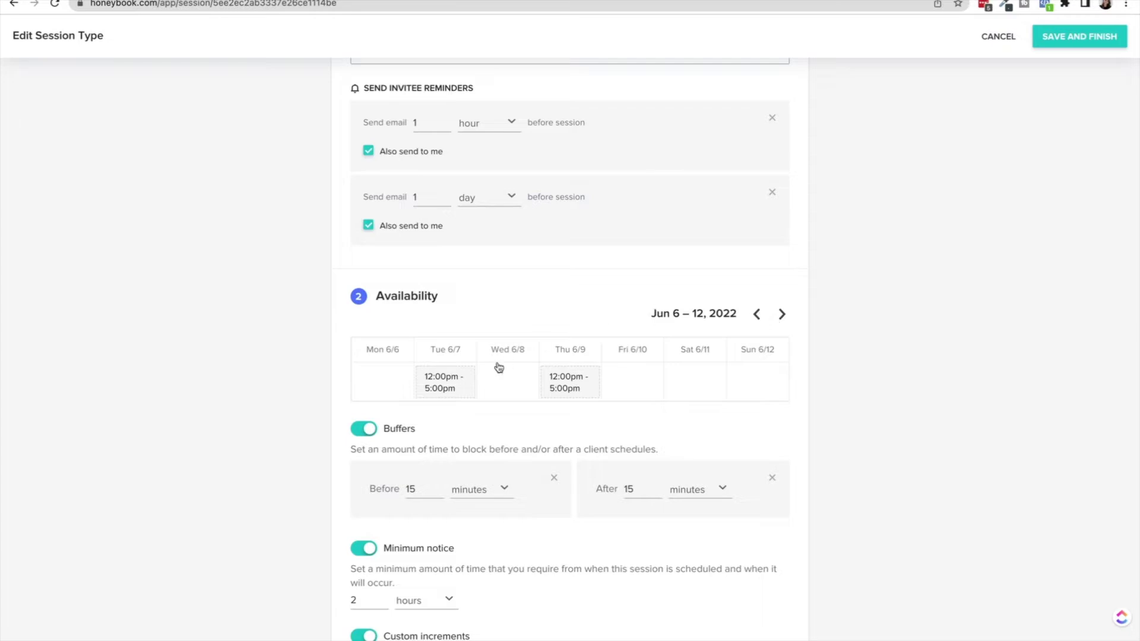
Try Saturday Jun 11 hours of 1:00–2:30 pm for that date only, then discard them
click(701, 389)
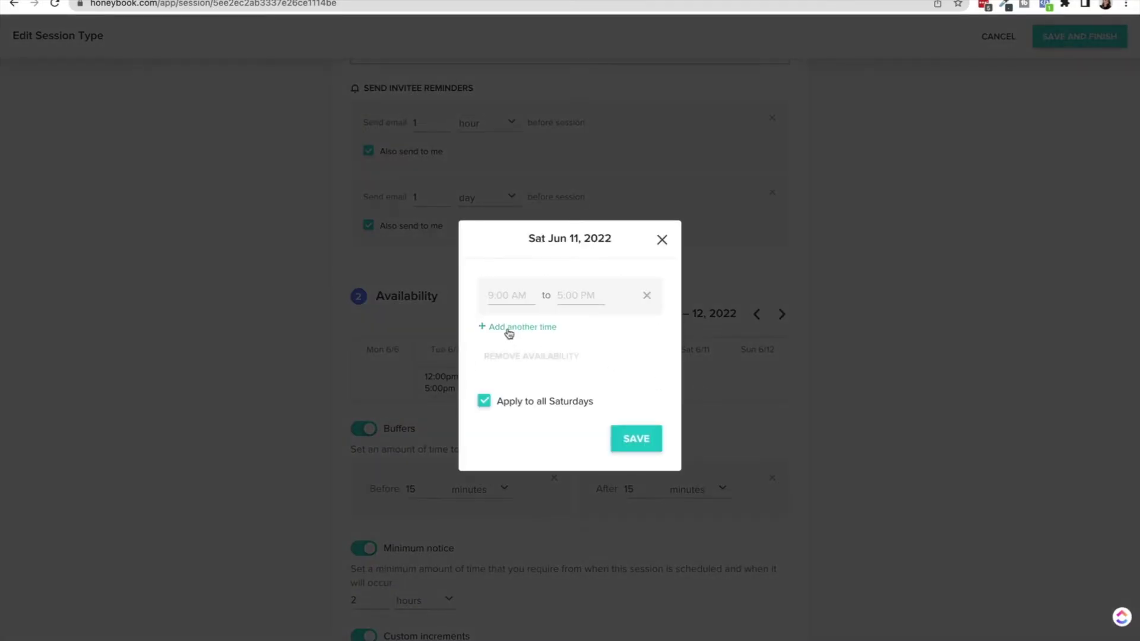
click(502, 295)
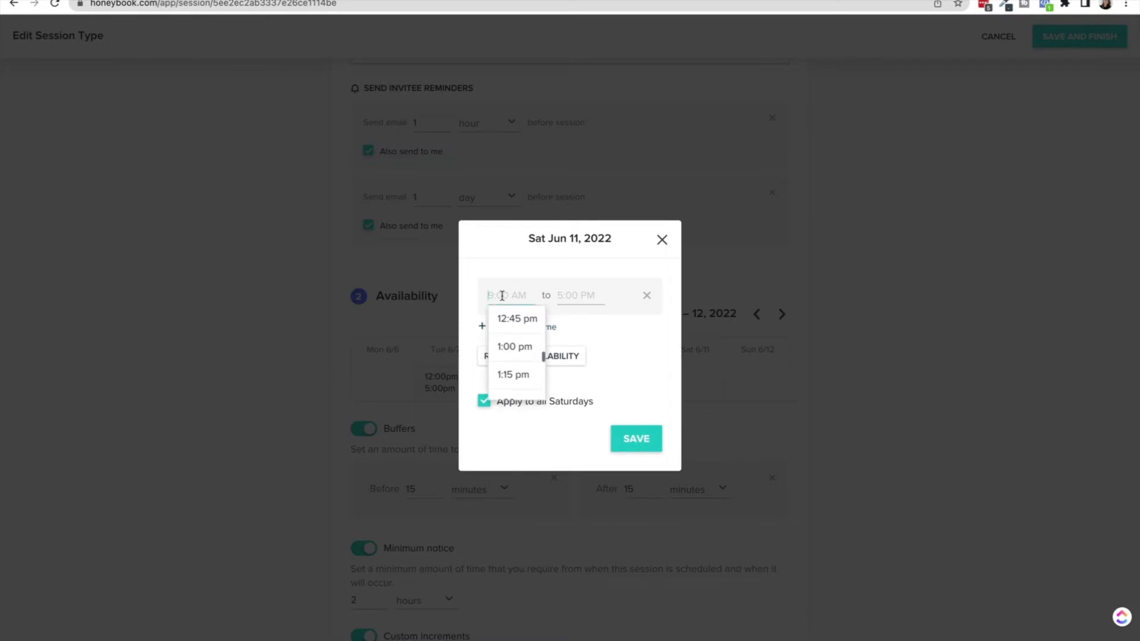
click(523, 344)
click(578, 293)
scroll(583, 380, down, 3)
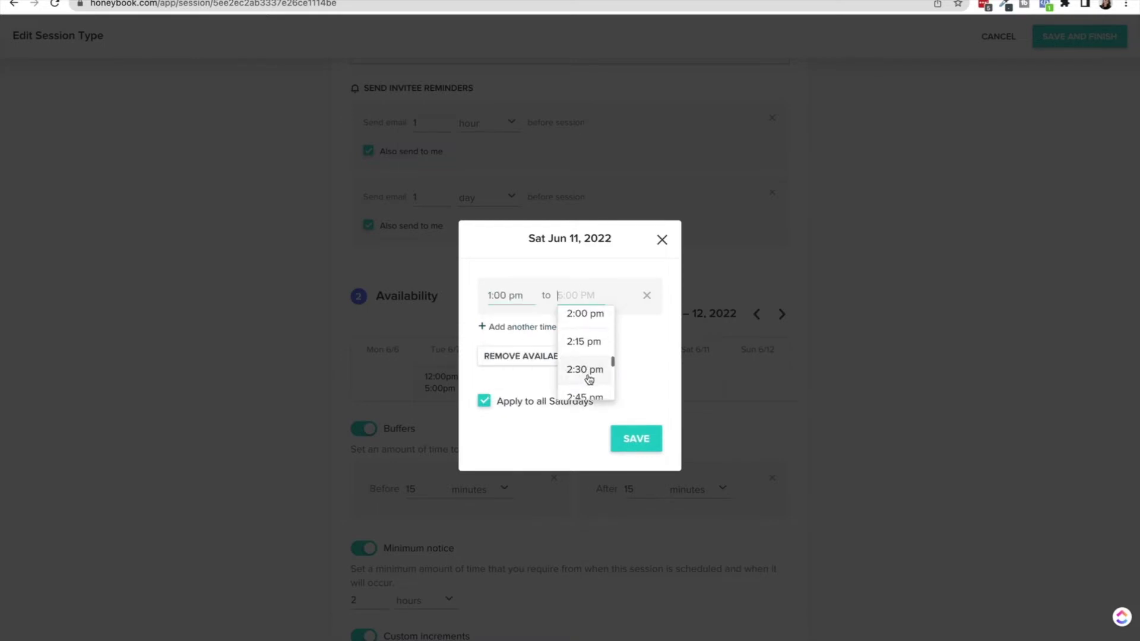
click(585, 370)
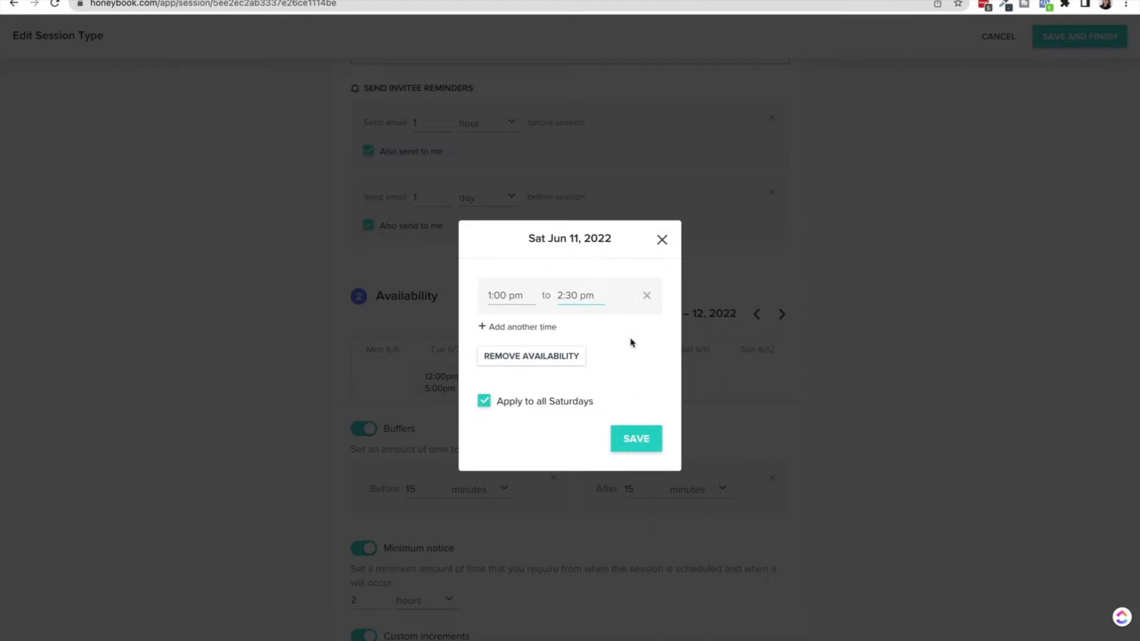
click(484, 401)
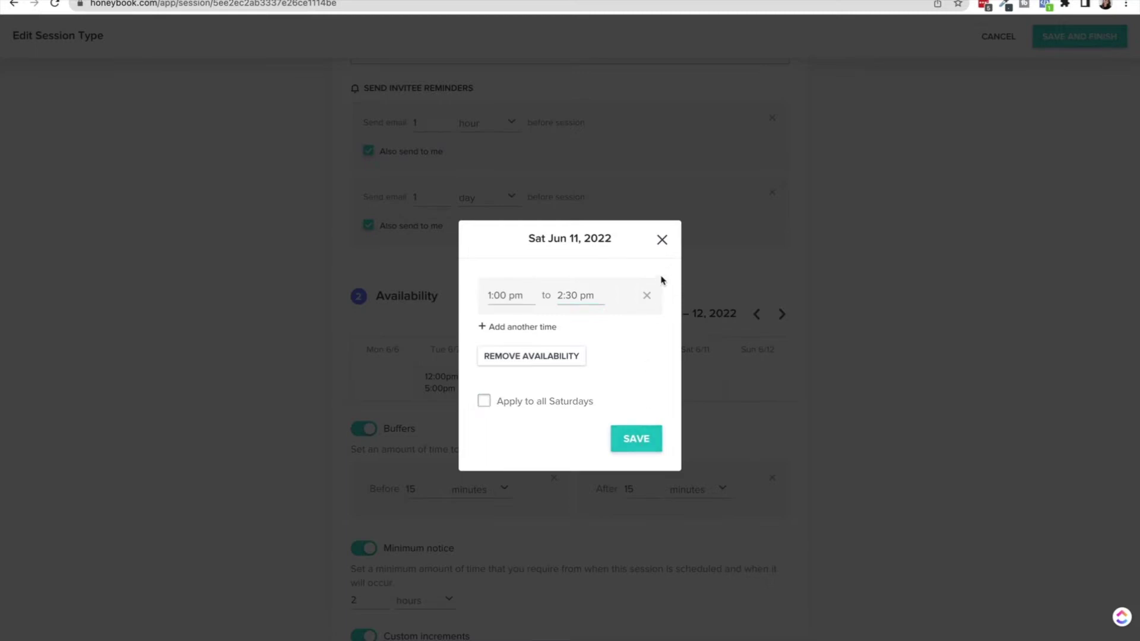
click(662, 242)
Keep booking increments at 30 minutes and leave team member scheduling off
scroll(571, 438, down, 3)
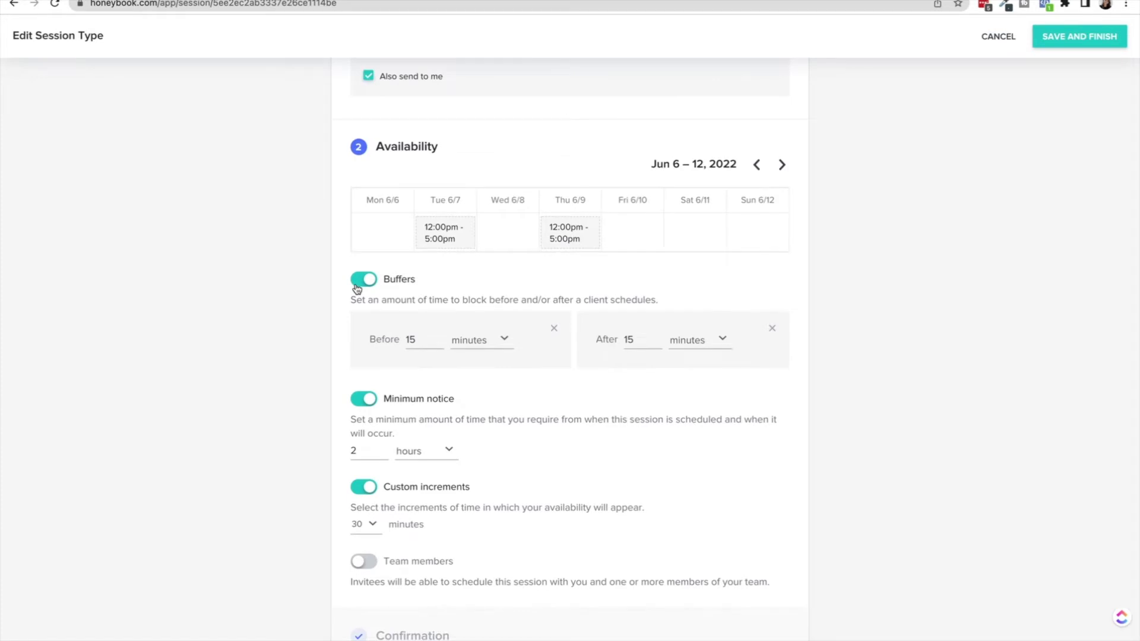
scroll(530, 365, down, 1)
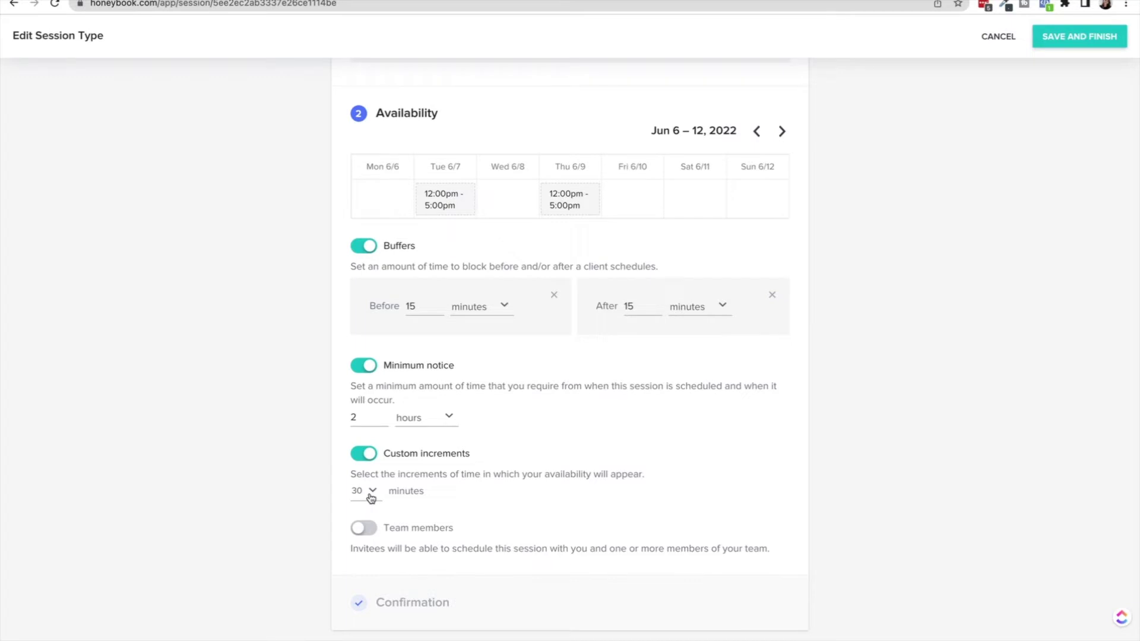
click(371, 497)
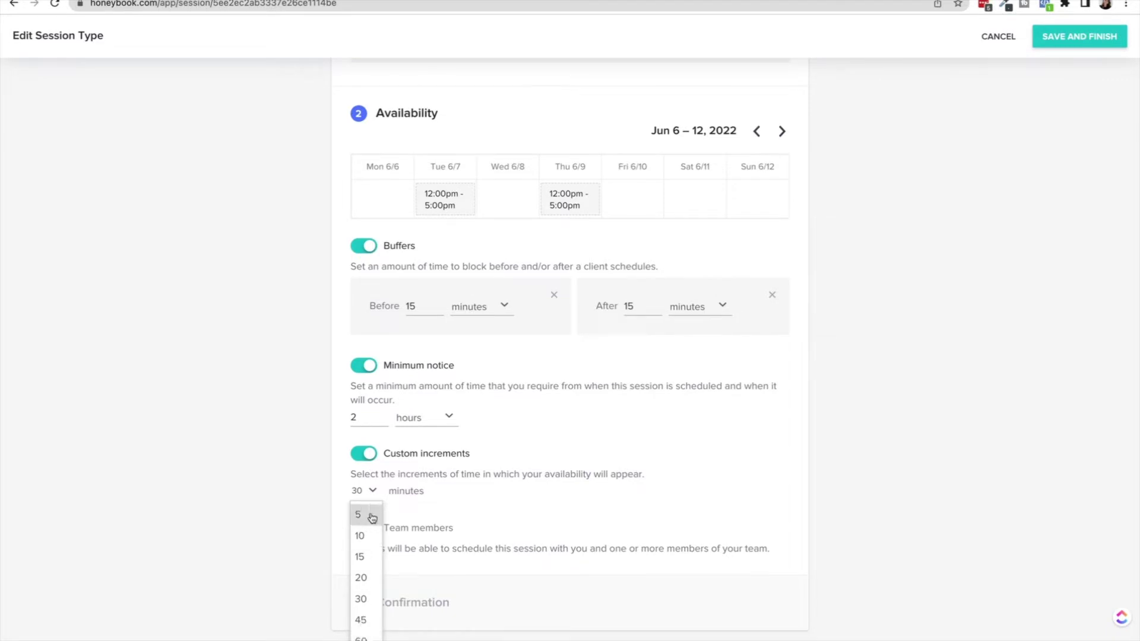
click(439, 519)
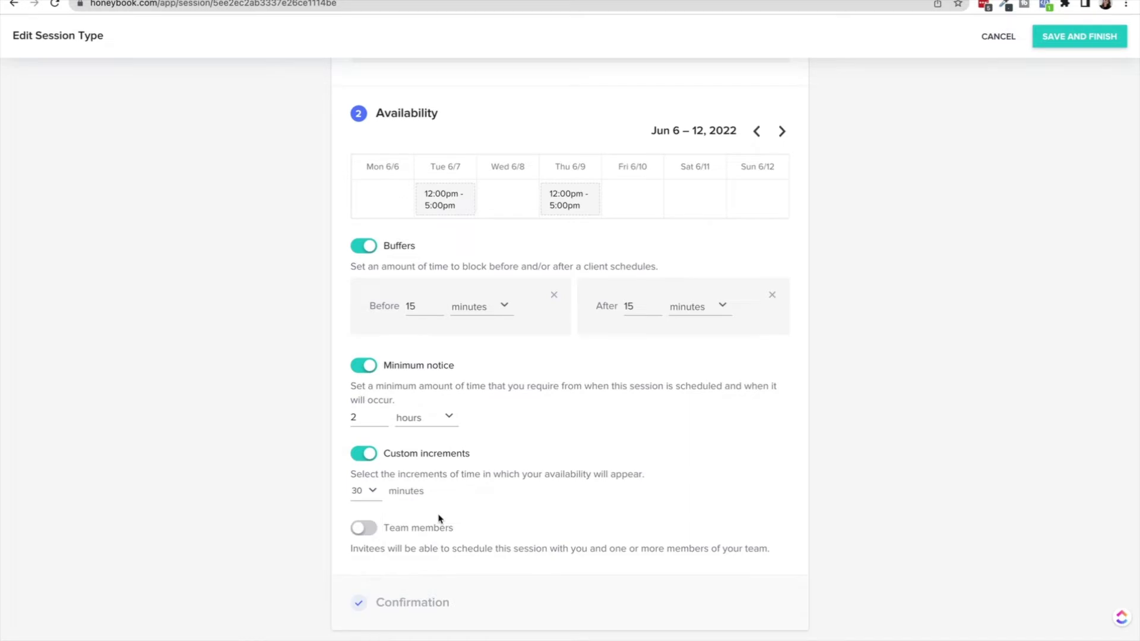
click(363, 527)
scroll(373, 530, down, 2)
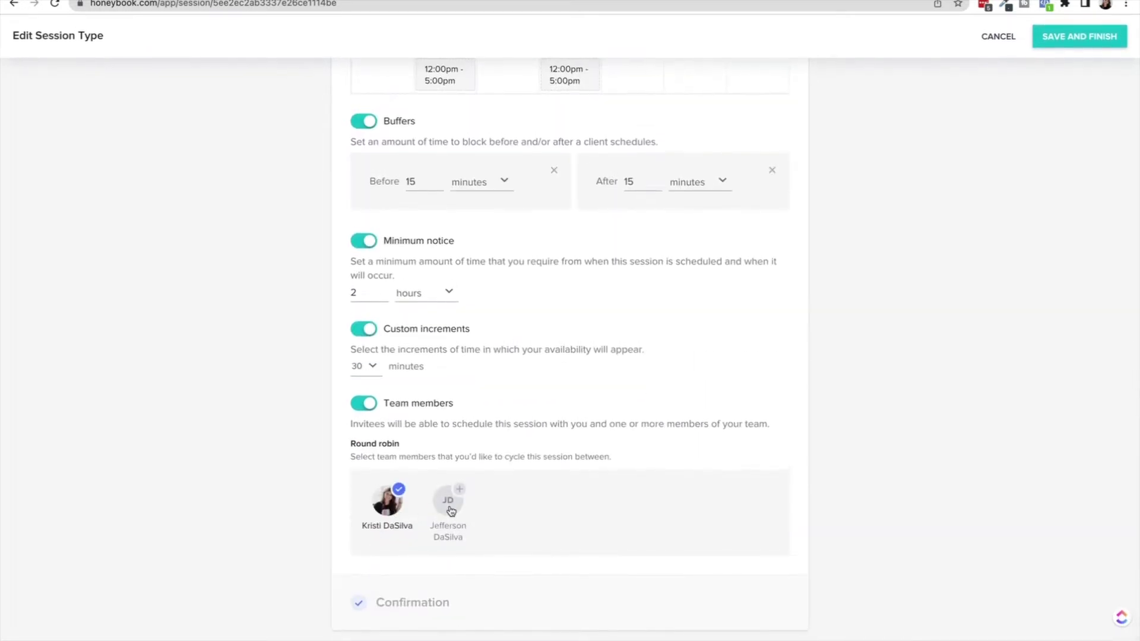
click(368, 400)
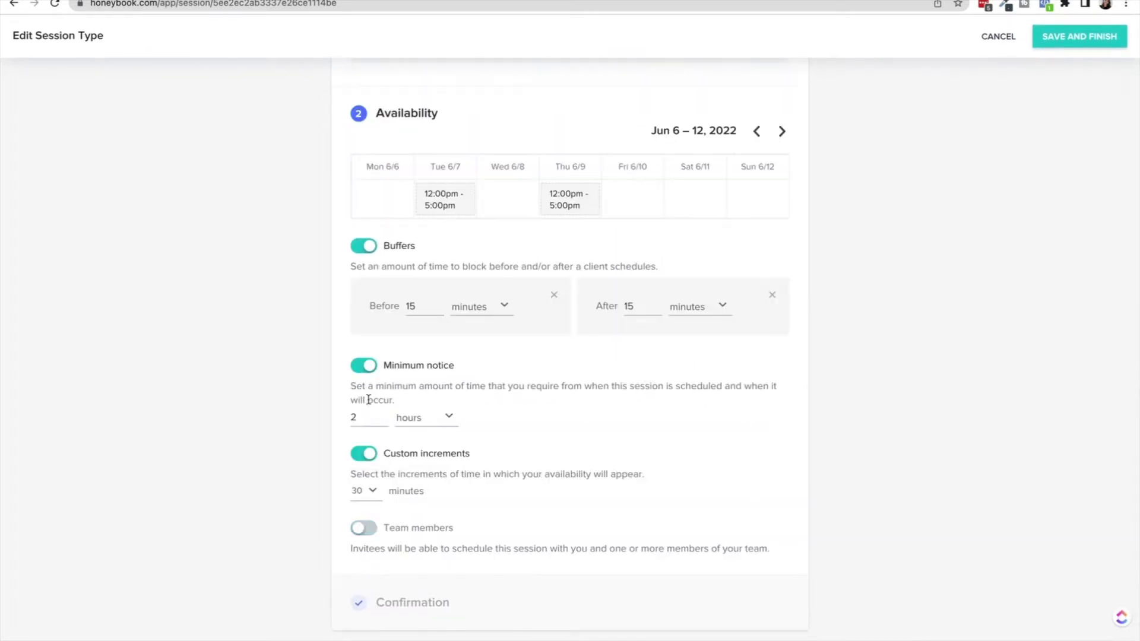
Expand Confirmation, review the message, toggle the confirmation email off and back on, then save
click(389, 616)
scroll(389, 616, down, 6)
scroll(392, 490, down, 1)
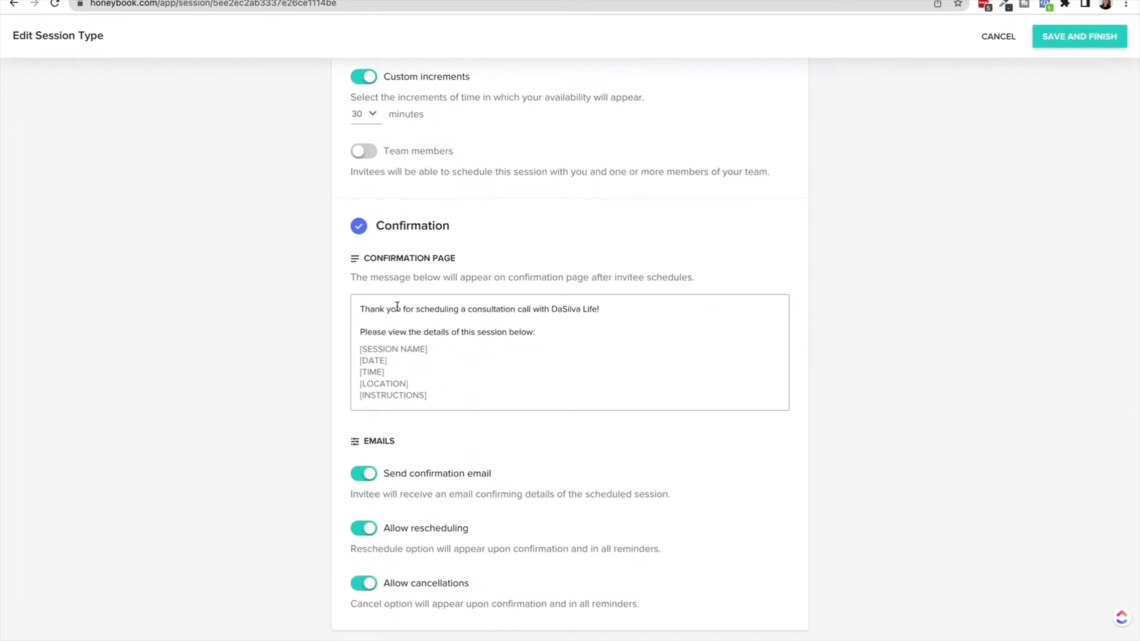
click(360, 309)
shift+click(560, 336)
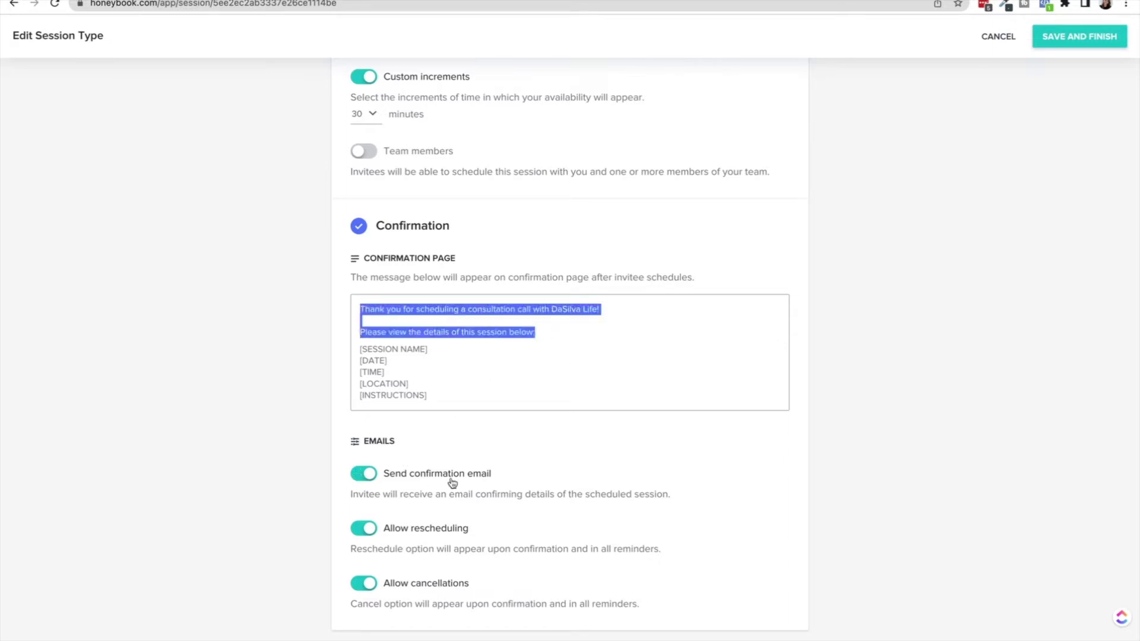
click(398, 484)
click(365, 474)
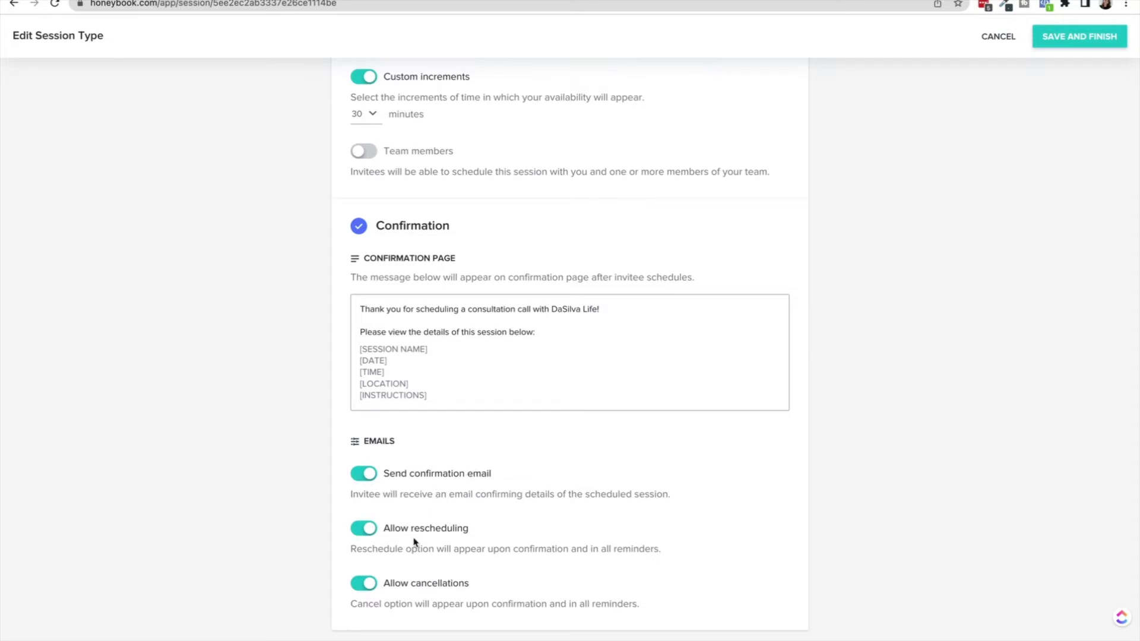
scroll(414, 541, up, 15)
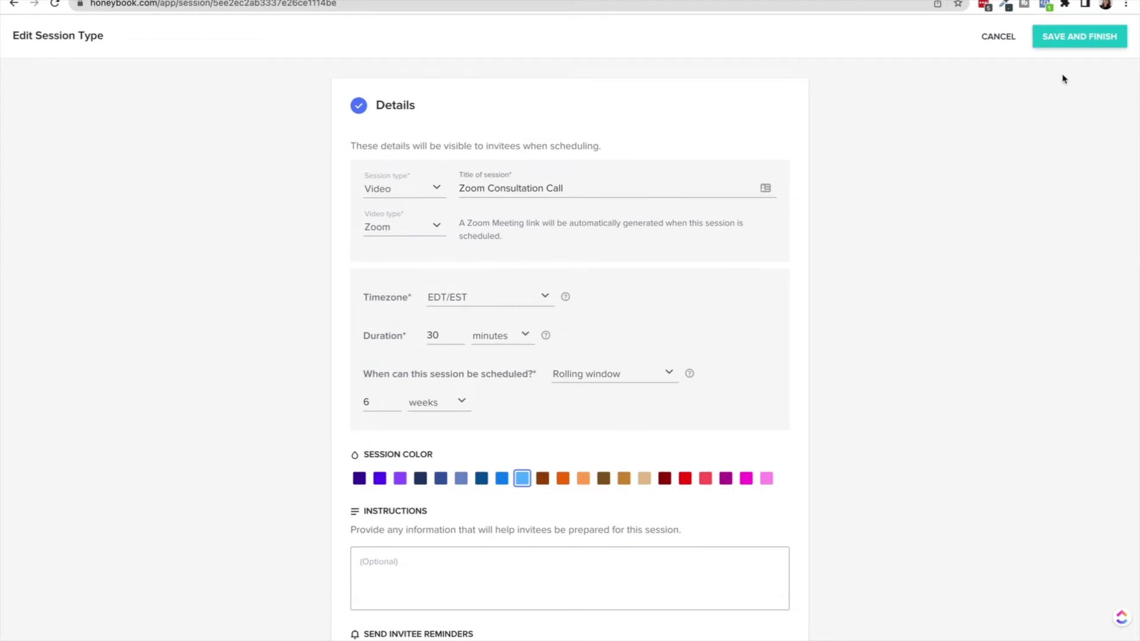
click(1077, 39)
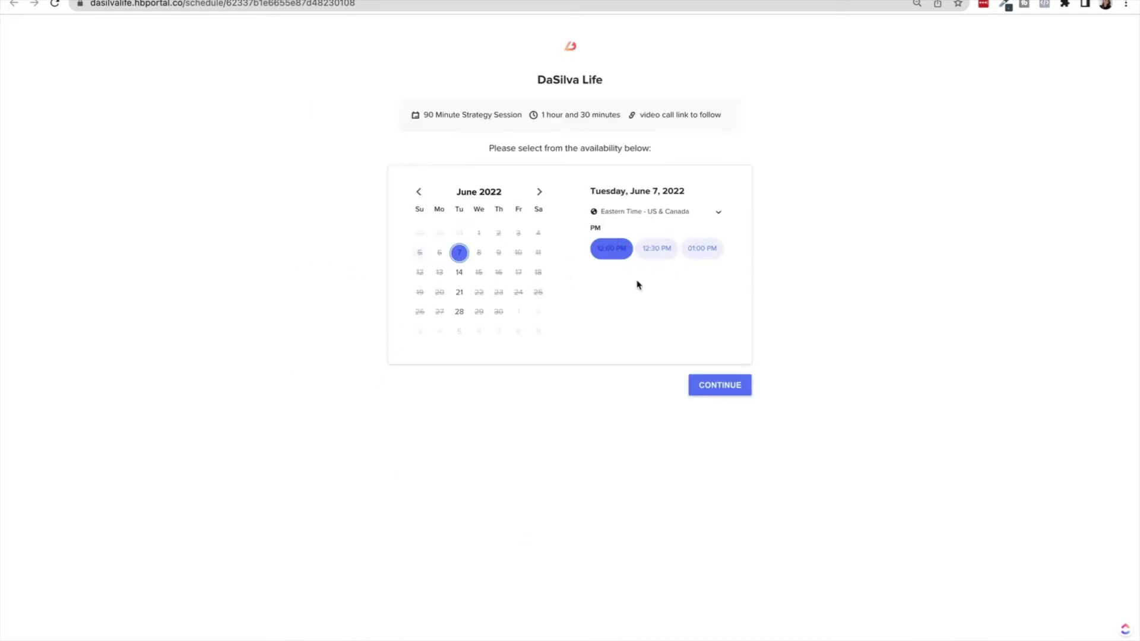
Continue to contact details for the Aug 30, 12:00 PM slot, then go to Google Calendar
click(706, 388)
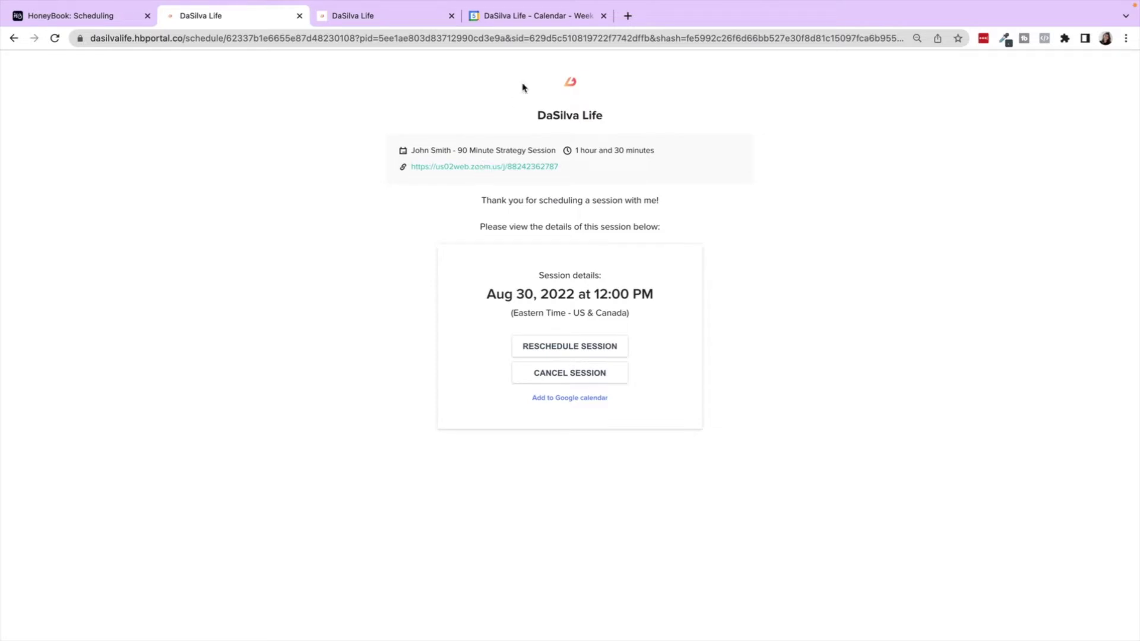
click(542, 18)
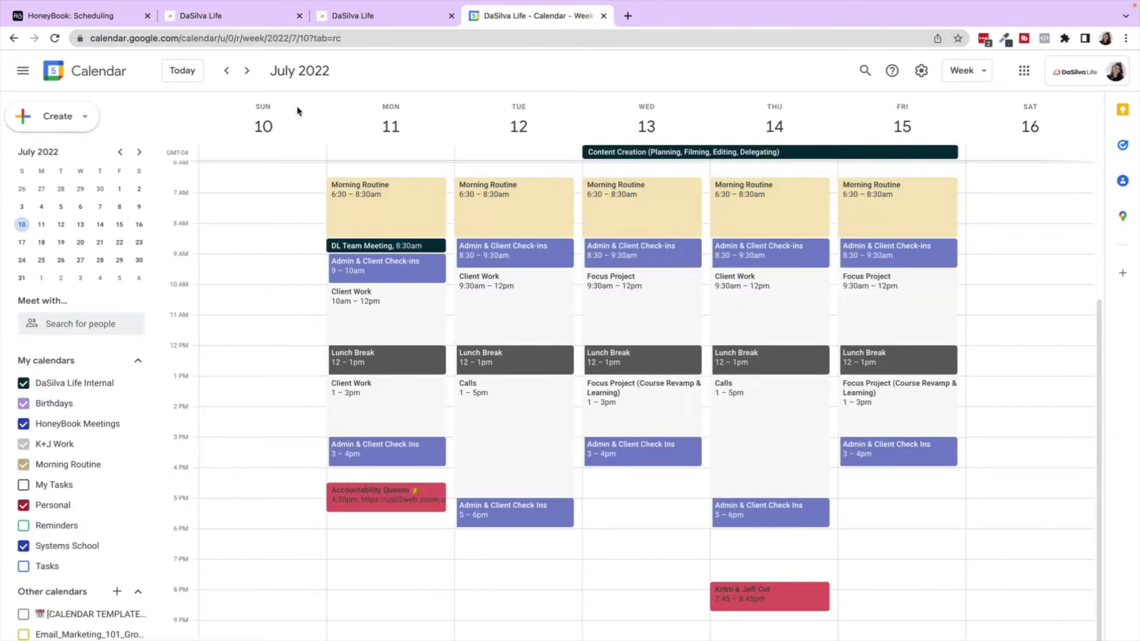
Advance Google Calendar week by week to Aug 28 – Sep 3, 2022
click(247, 72)
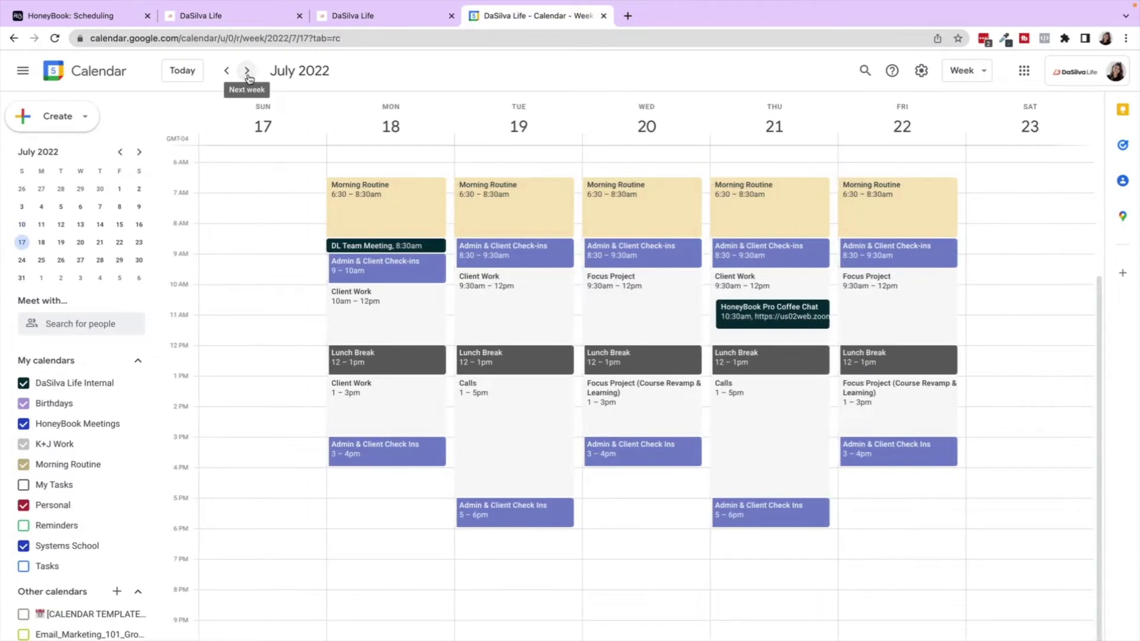
click(247, 72)
click(247, 73)
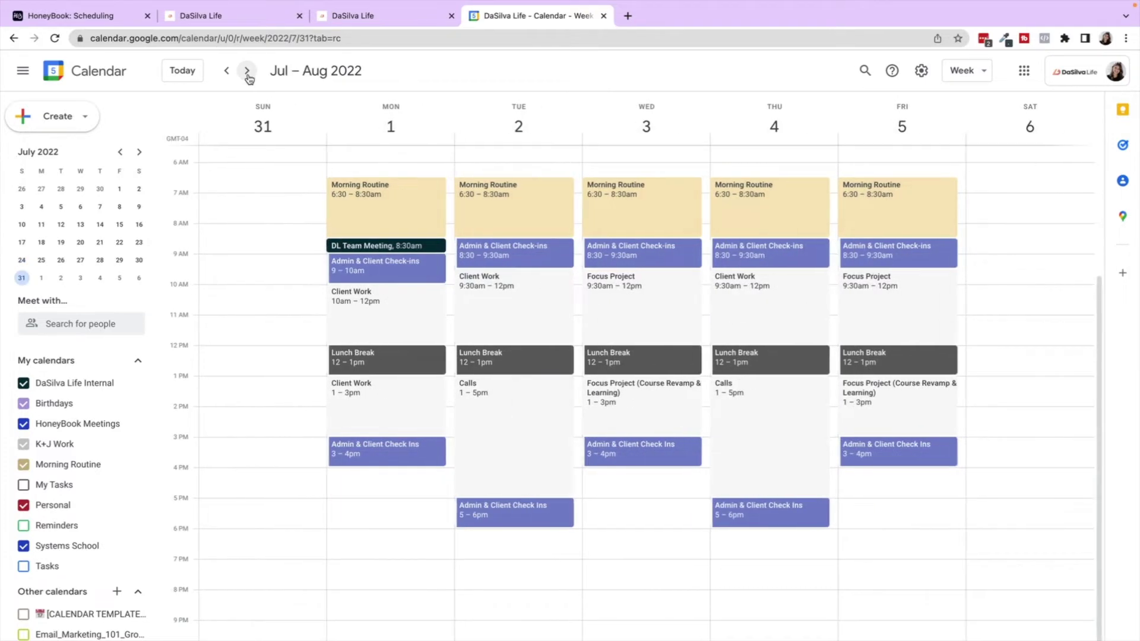
click(247, 72)
click(248, 73)
click(248, 72)
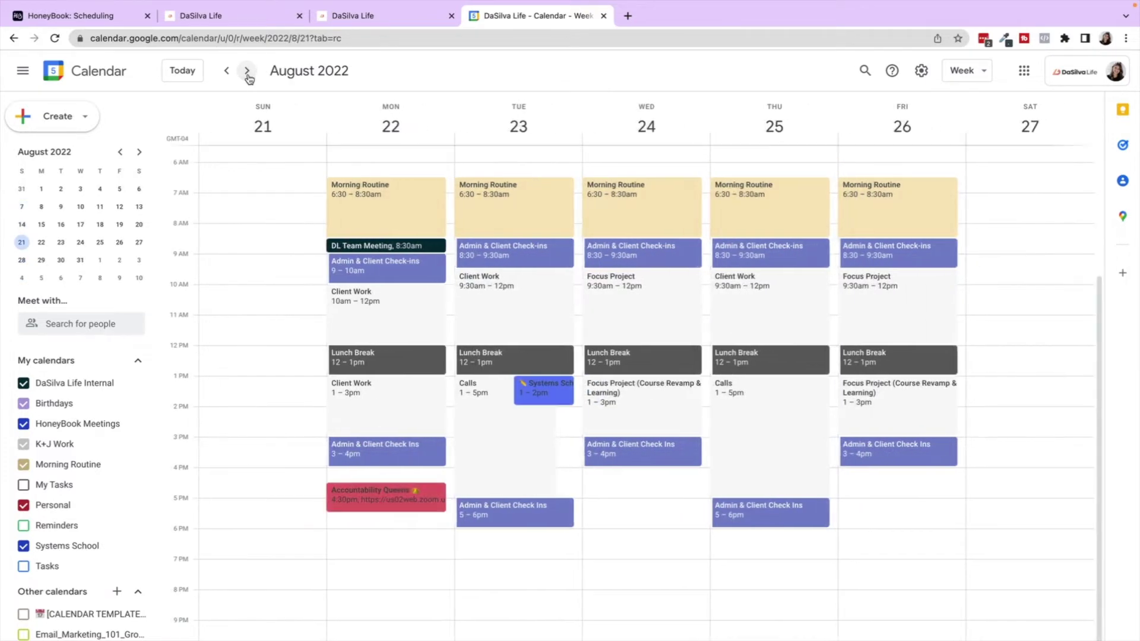
click(247, 72)
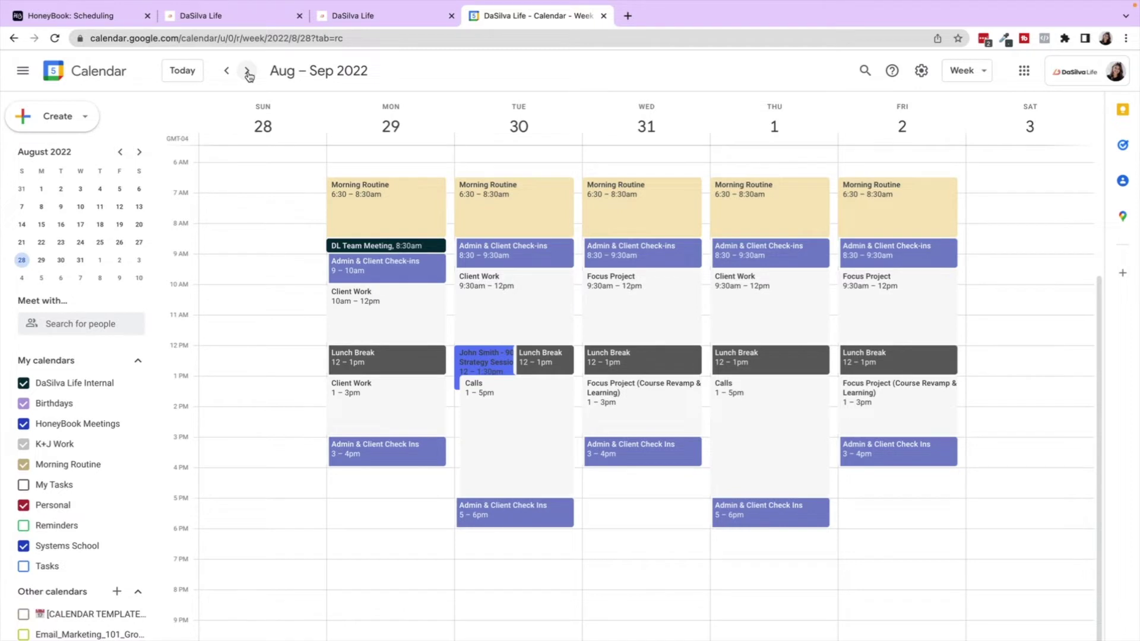
Check the client's strategy session event, then open Tuesday's Admin & Client Check-ins details
click(488, 360)
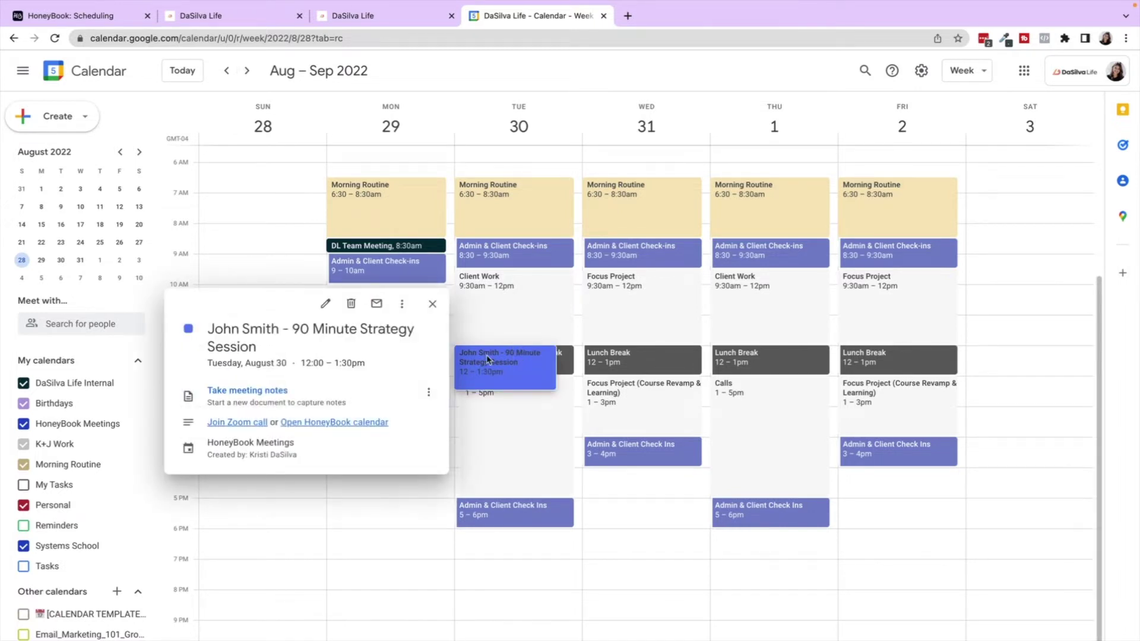
click(432, 304)
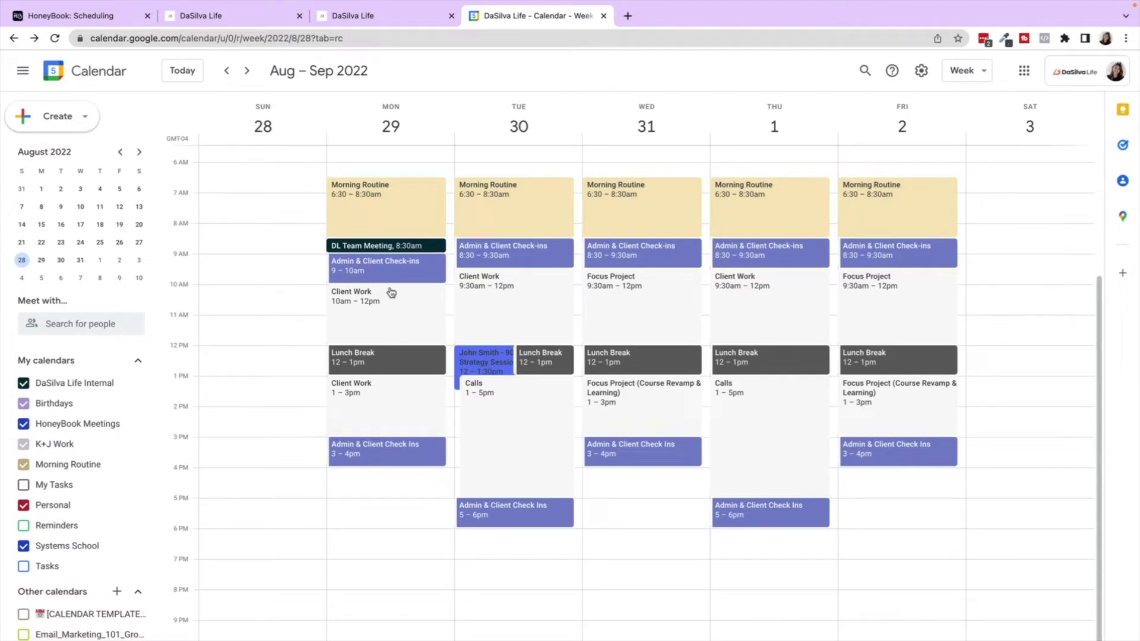
click(534, 253)
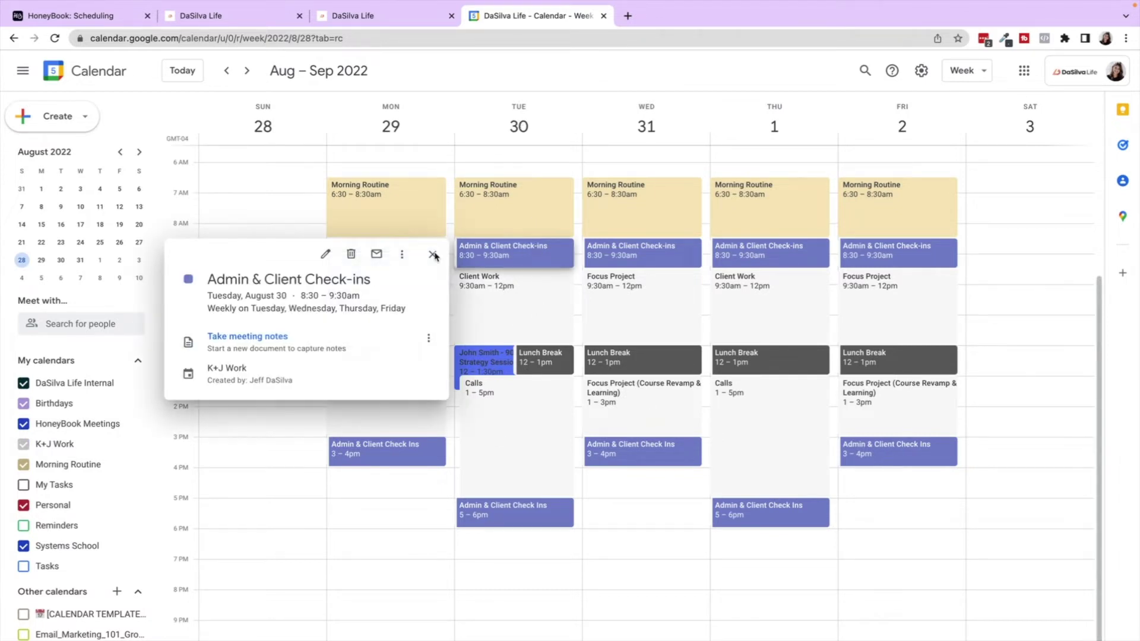
Inspect the Admin & Client Check-ins Busy setting, discard the edit, and return to HoneyBook
click(319, 256)
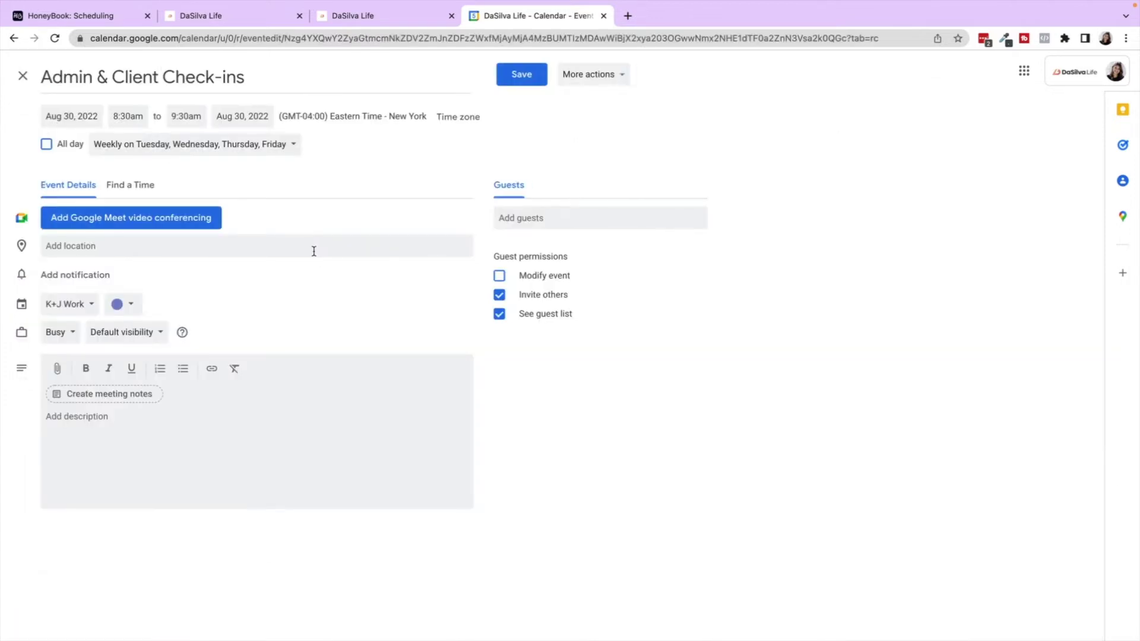
click(59, 340)
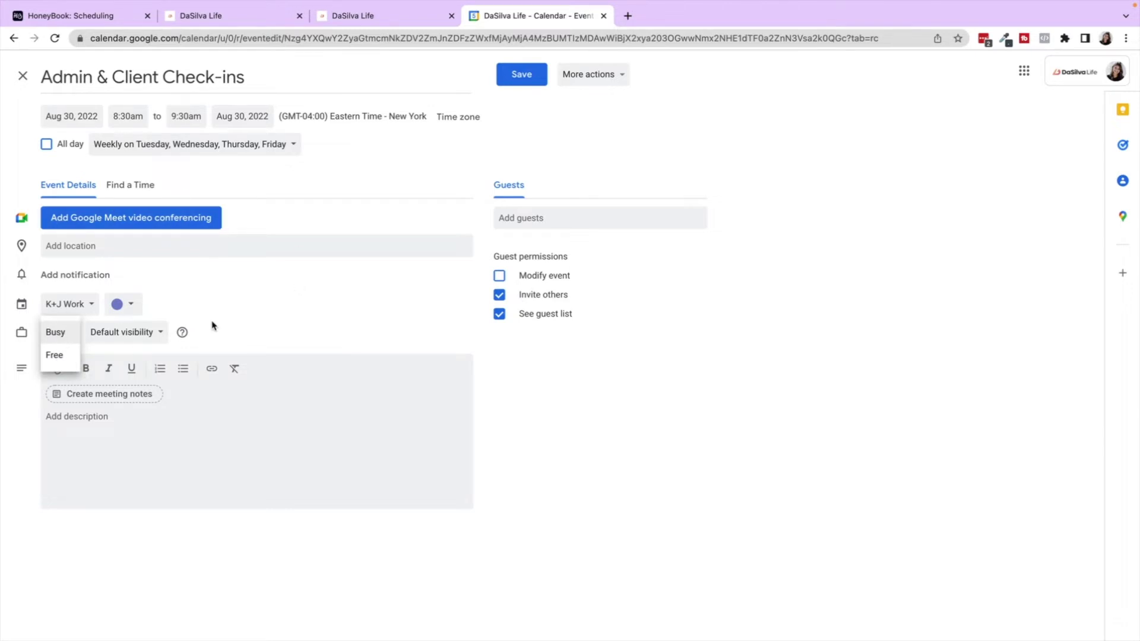
click(25, 73)
scroll(456, 215, up, 1)
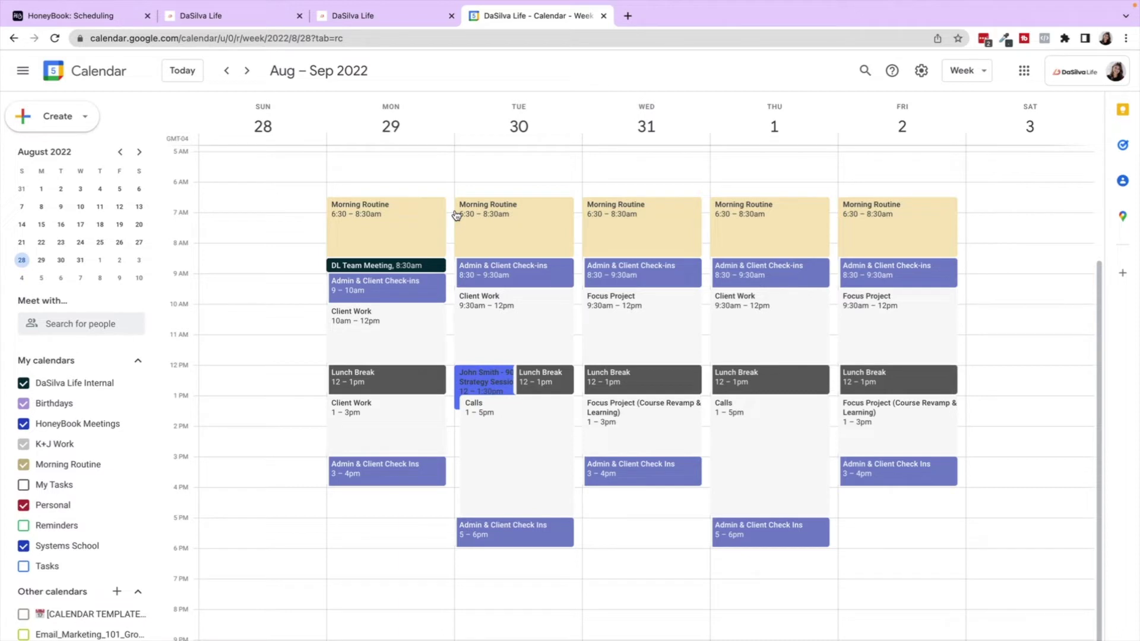
click(399, 19)
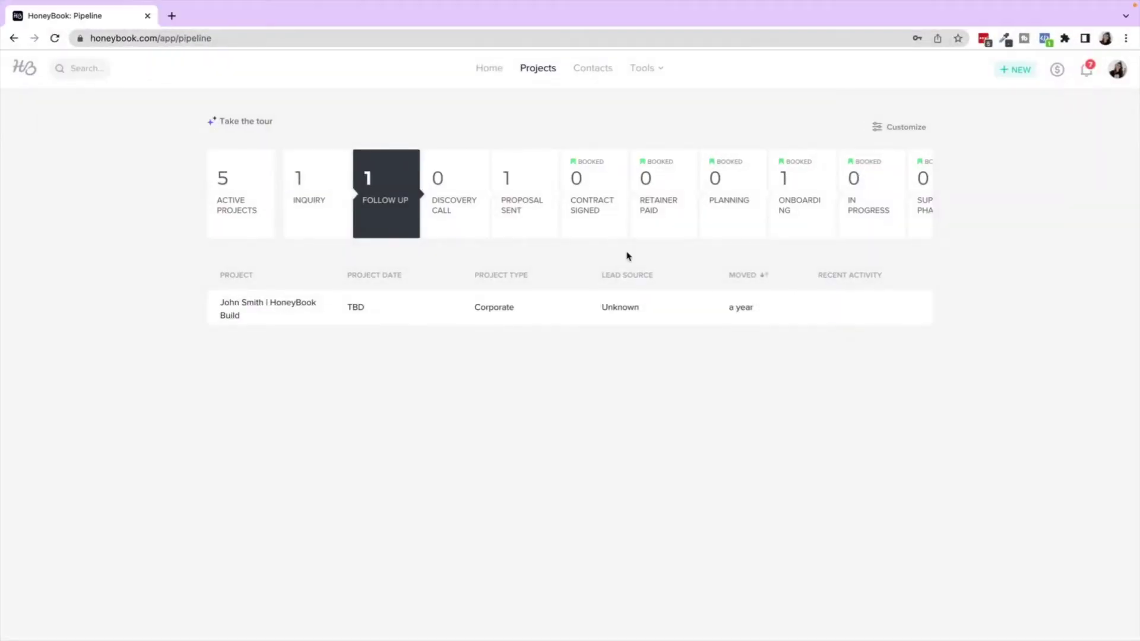
scroll(509, 219, right, 5)
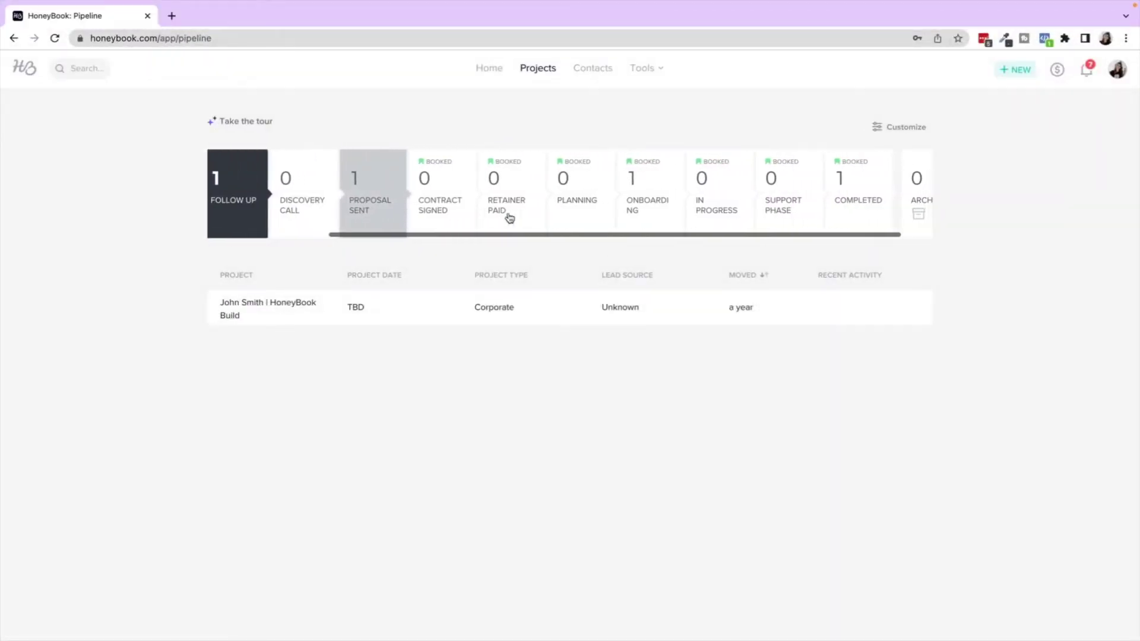
scroll(509, 218, left, 4)
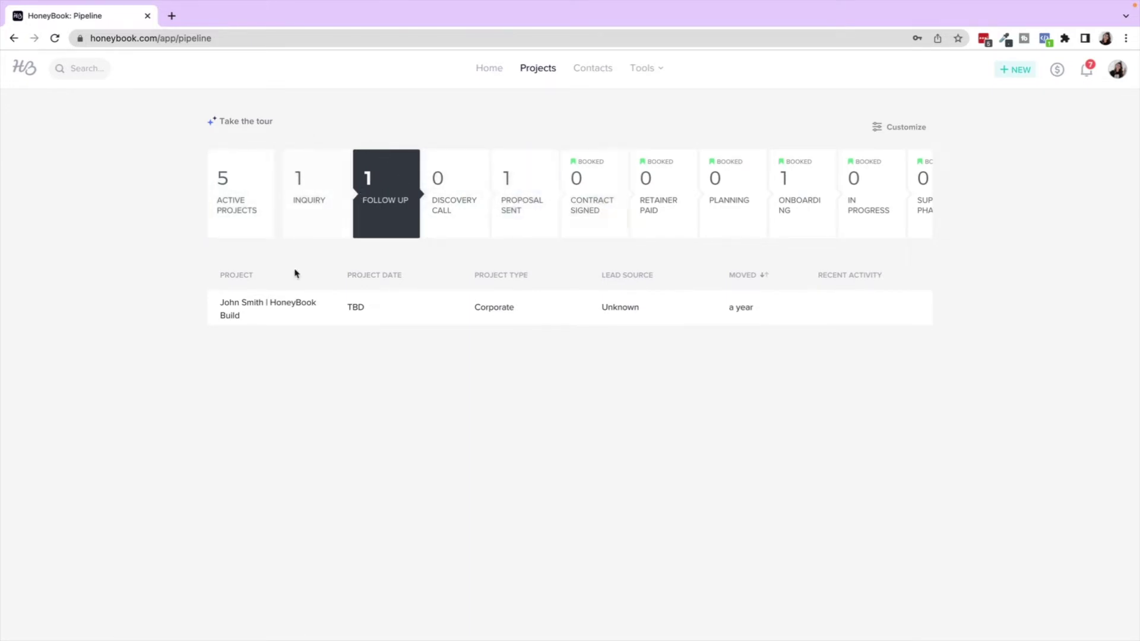
click(263, 317)
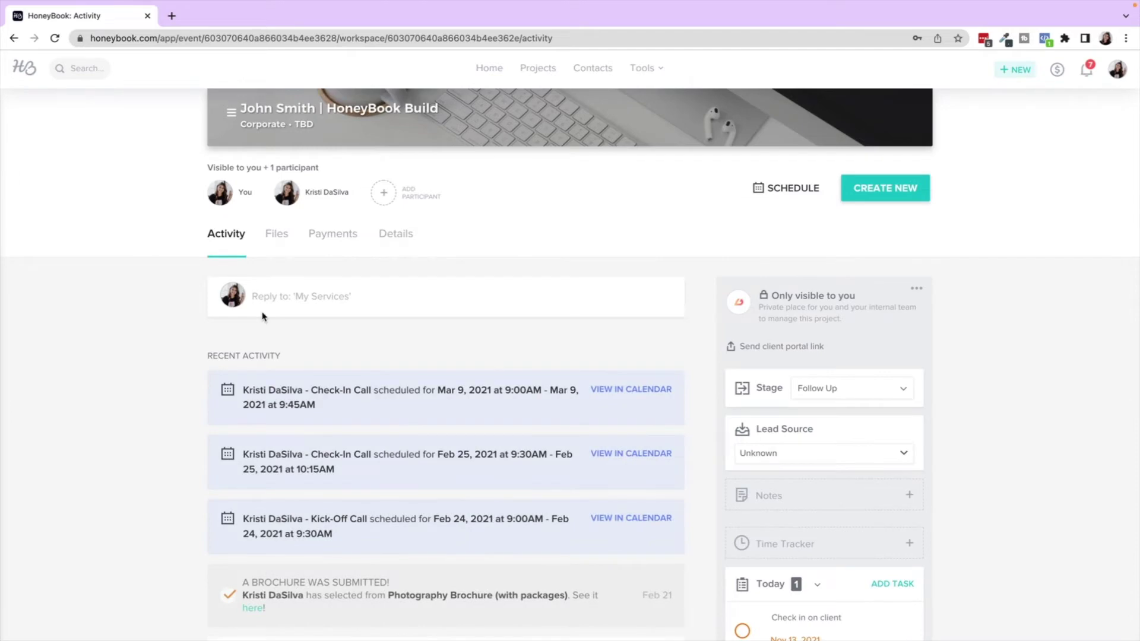
Scroll up and down through the project's Activity feed of recent messages and updates
scroll(265, 302, down, 5)
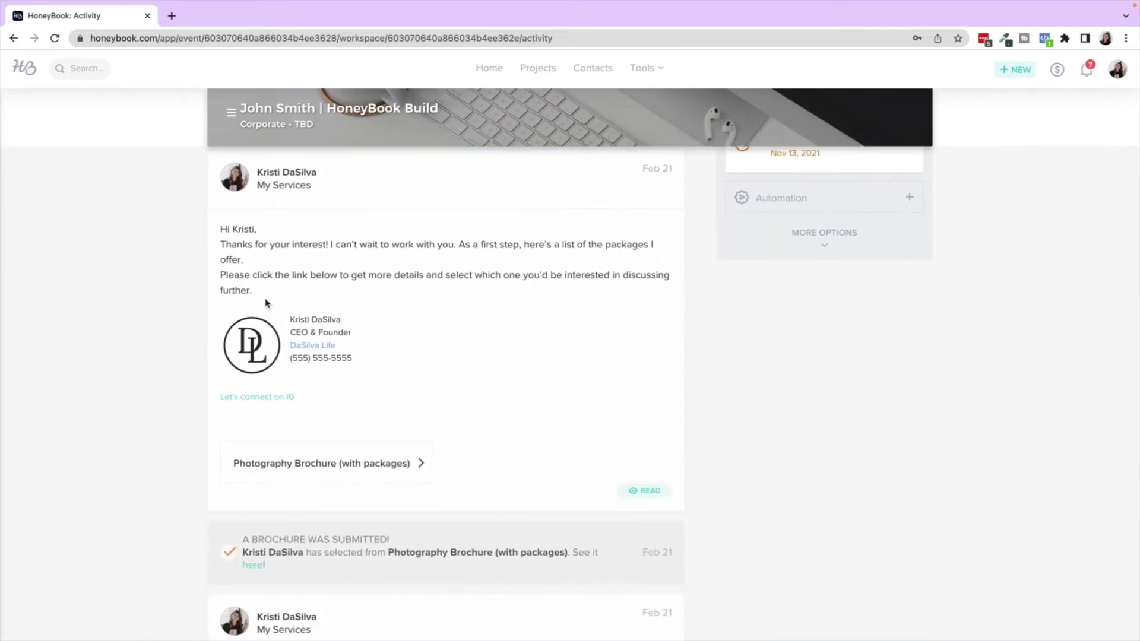
scroll(266, 303, down, 5)
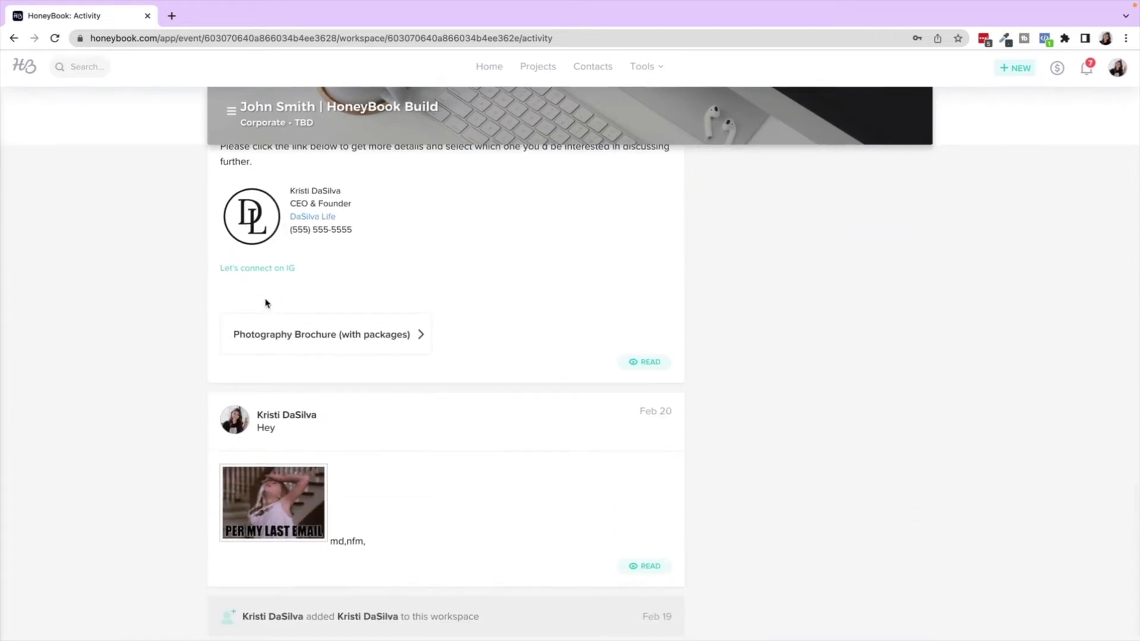
scroll(266, 302, up, 5)
scroll(265, 302, up, 6)
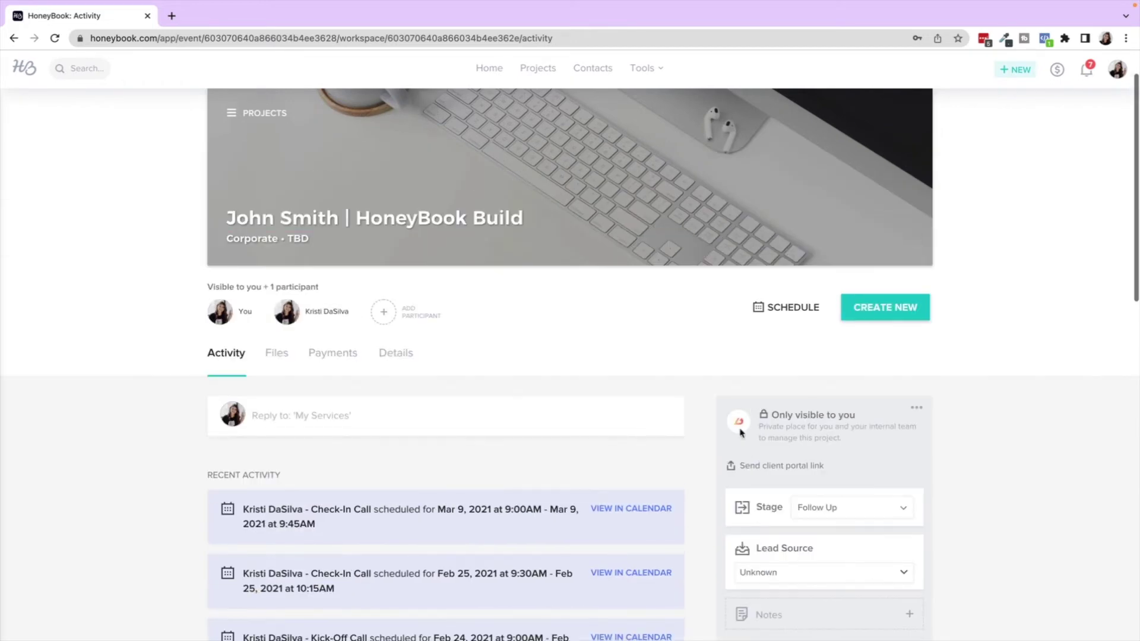
scroll(741, 433, down, 1)
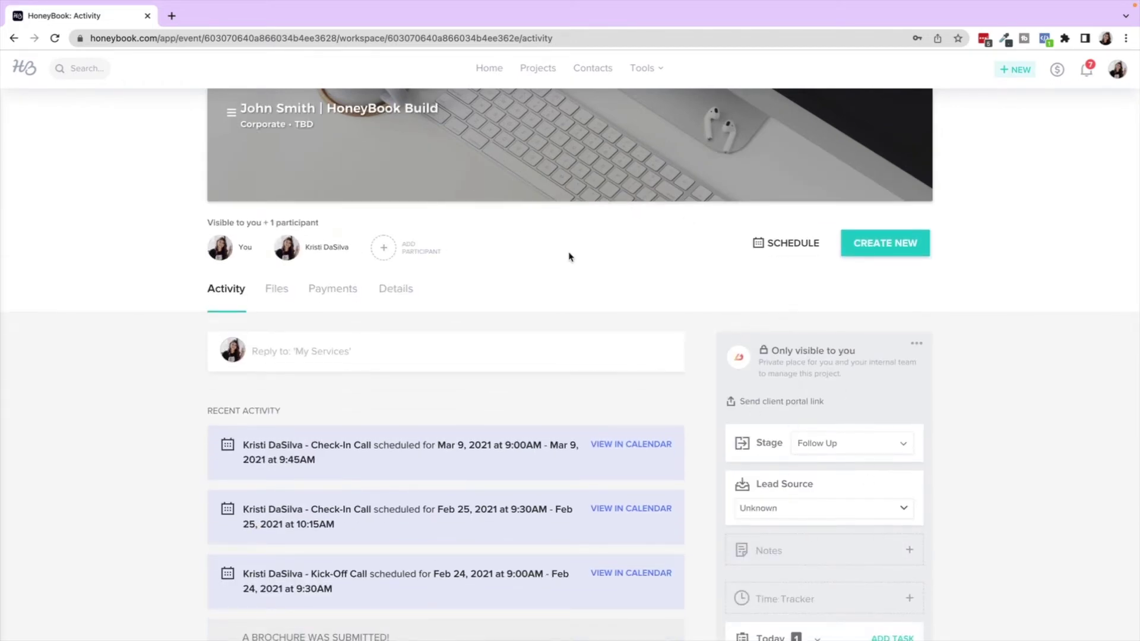
scroll(568, 256, up, 2)
scroll(568, 257, down, 1)
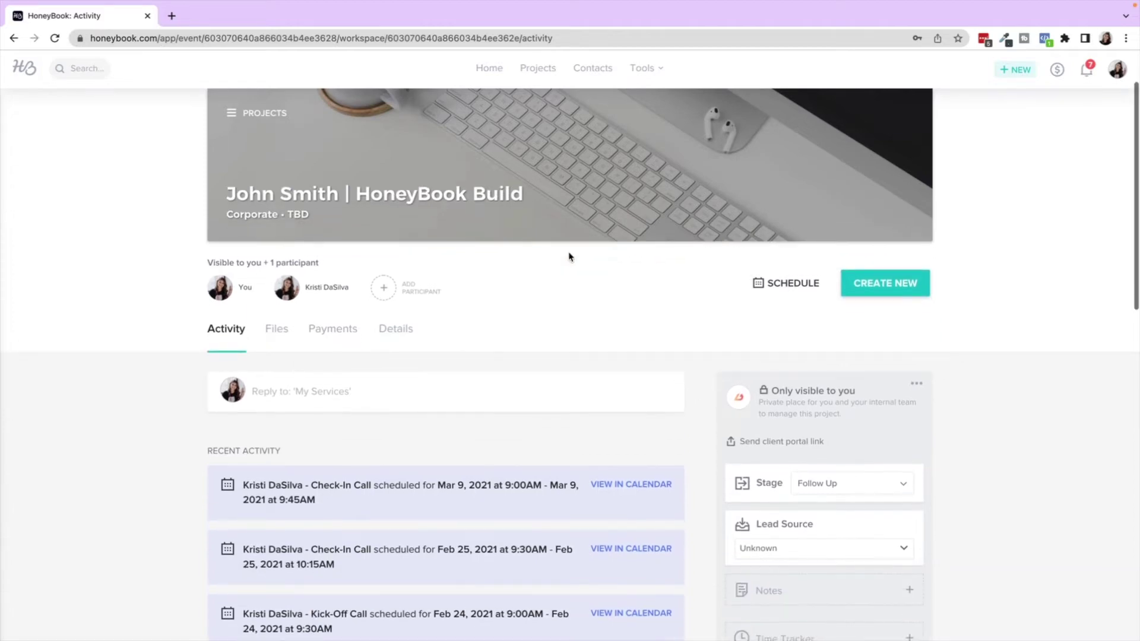
scroll(568, 257, down, 10)
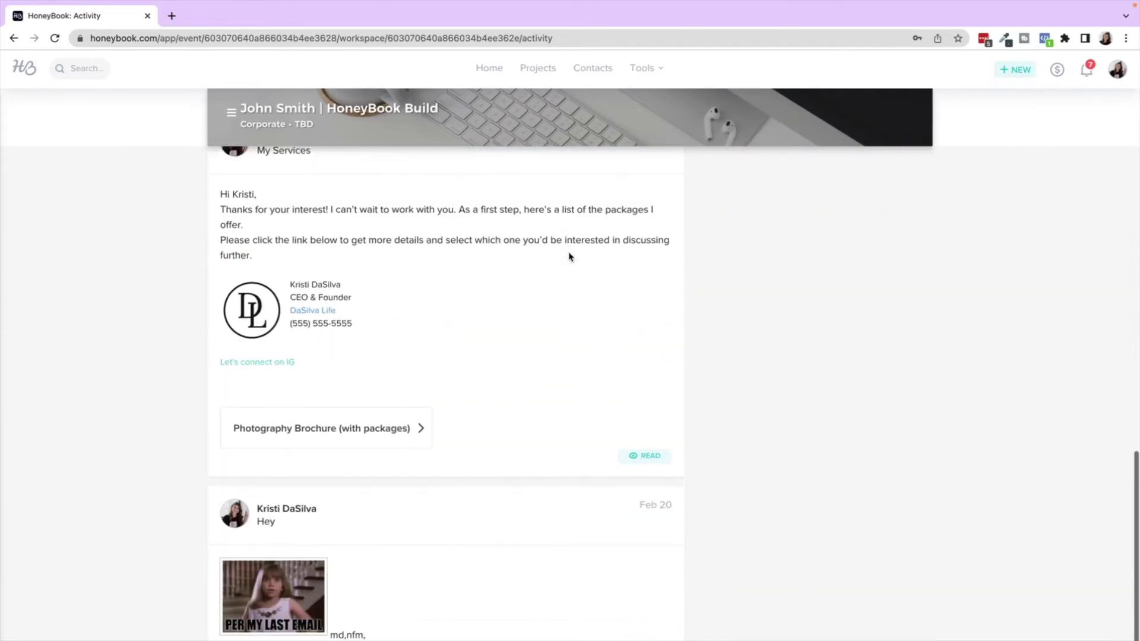
scroll(568, 256, up, 2)
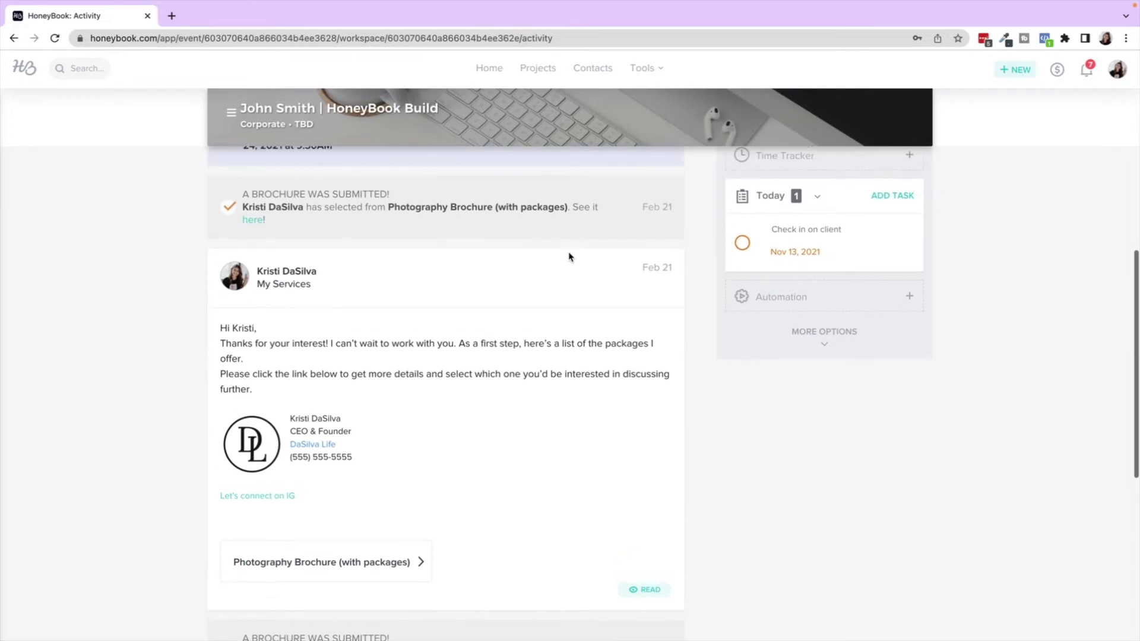
scroll(568, 257, up, 4)
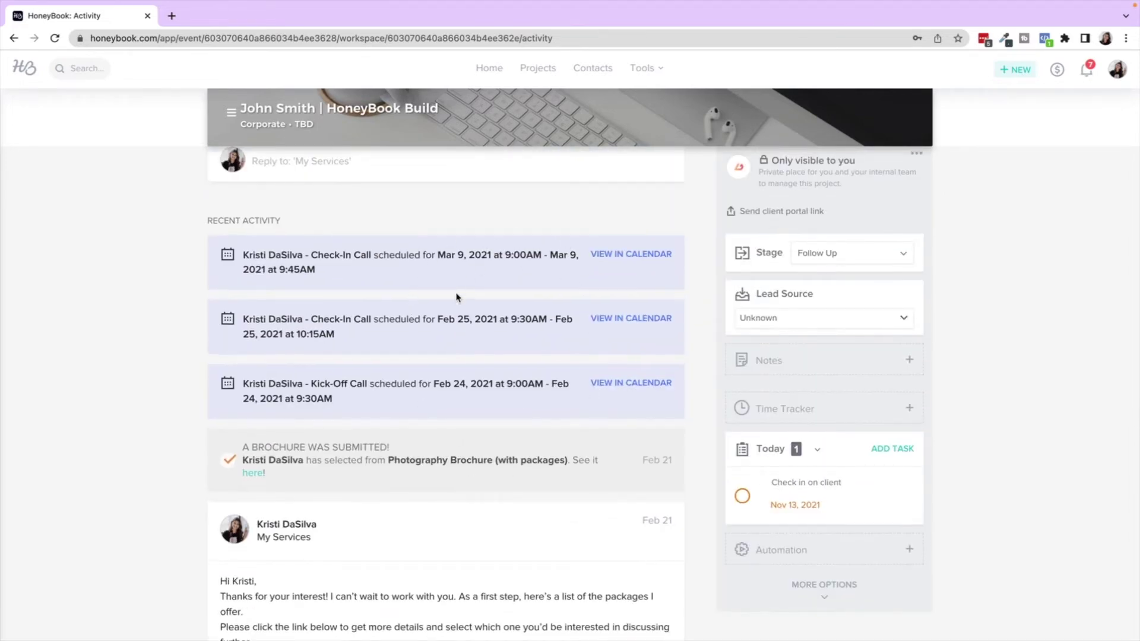
scroll(457, 296, up, 3)
Look through the project's Files, Payments and Details tabs, then return to Activity
click(267, 309)
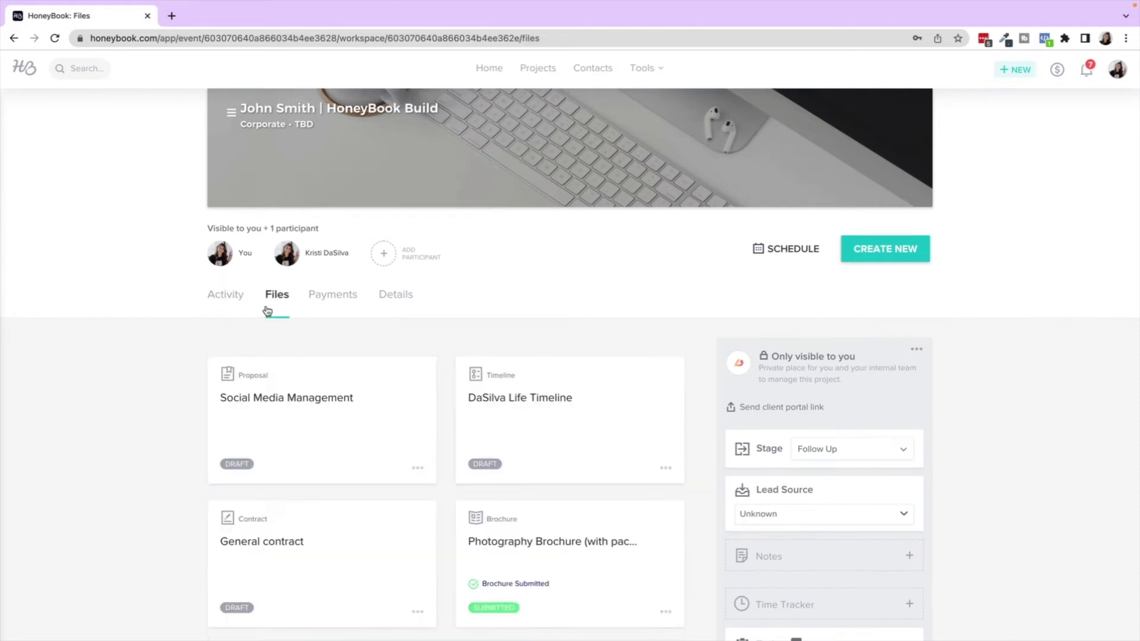
scroll(267, 311, down, 5)
scroll(341, 544, down, 1)
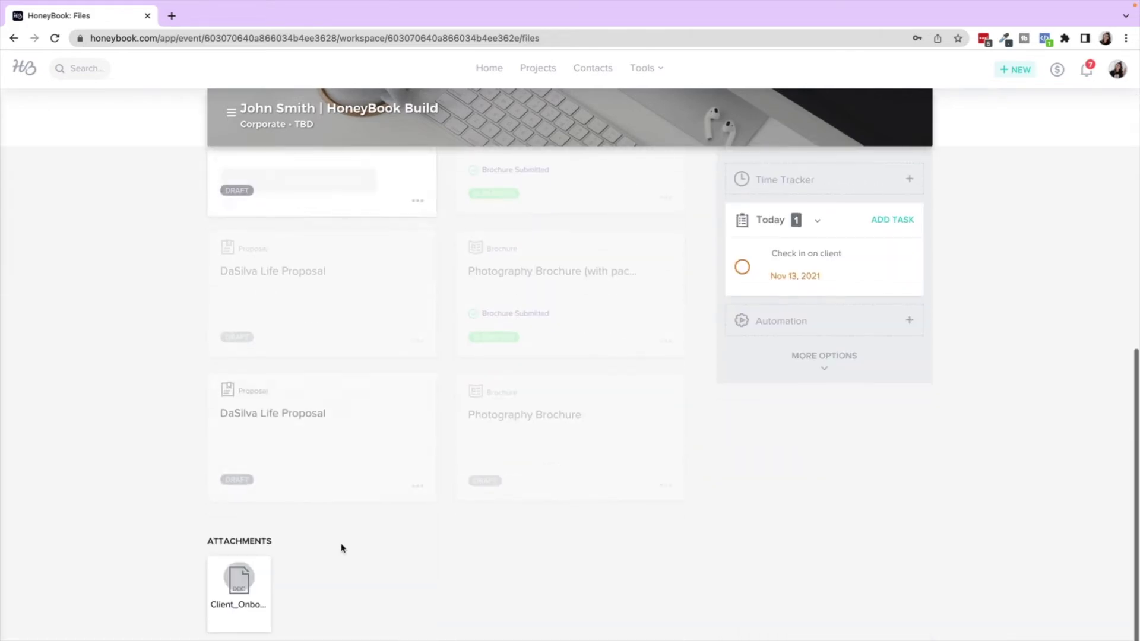
scroll(262, 386, up, 4)
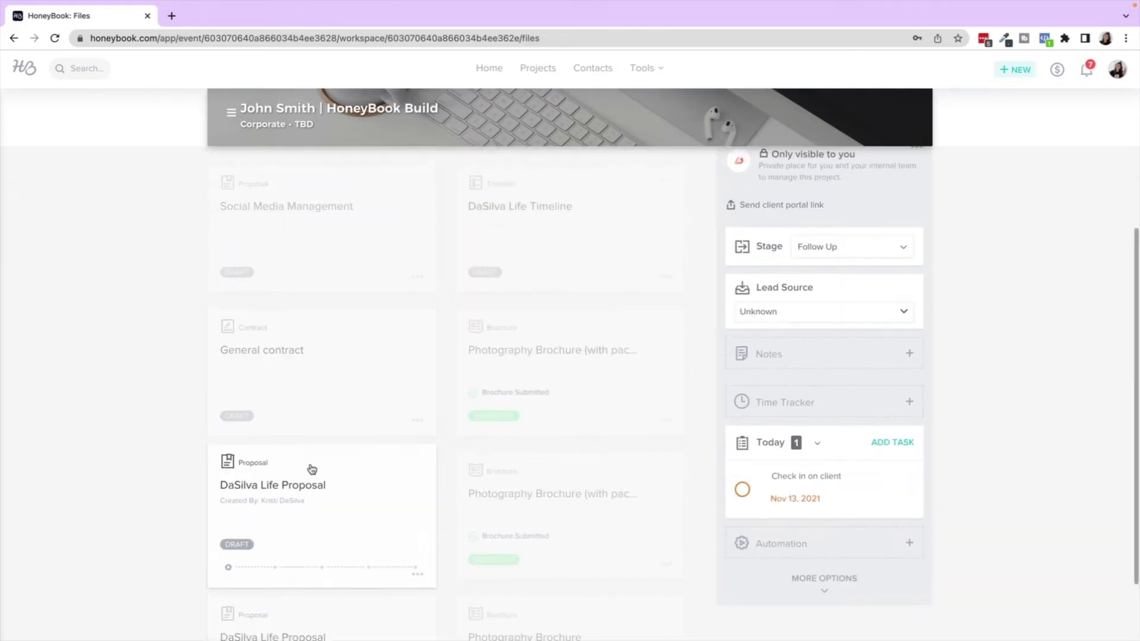
scroll(310, 466, up, 4)
click(334, 305)
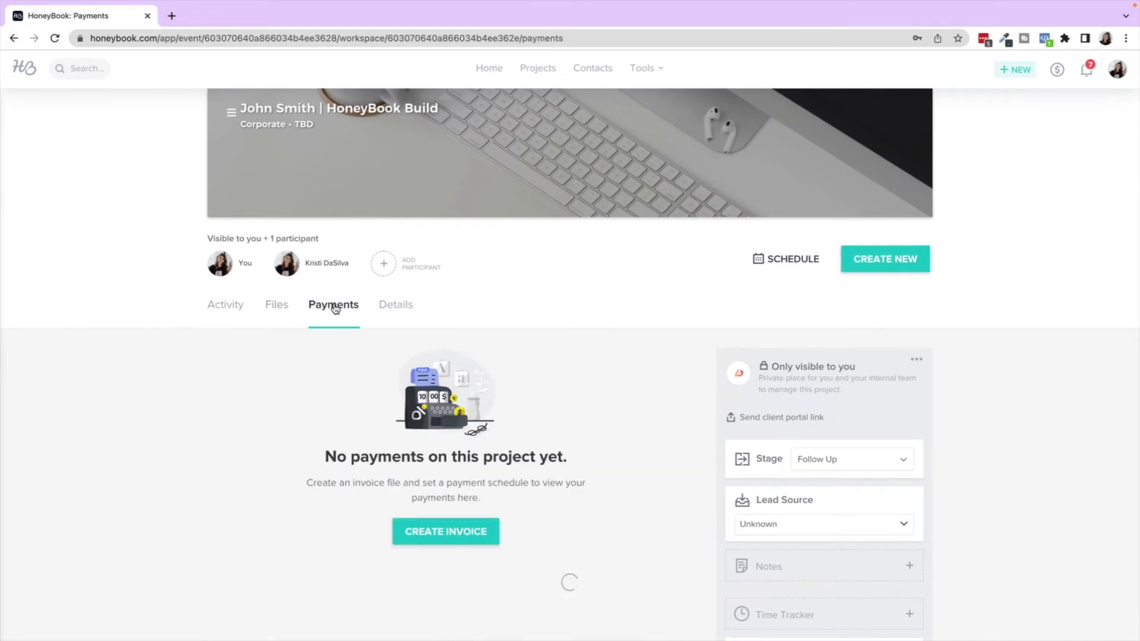
click(411, 304)
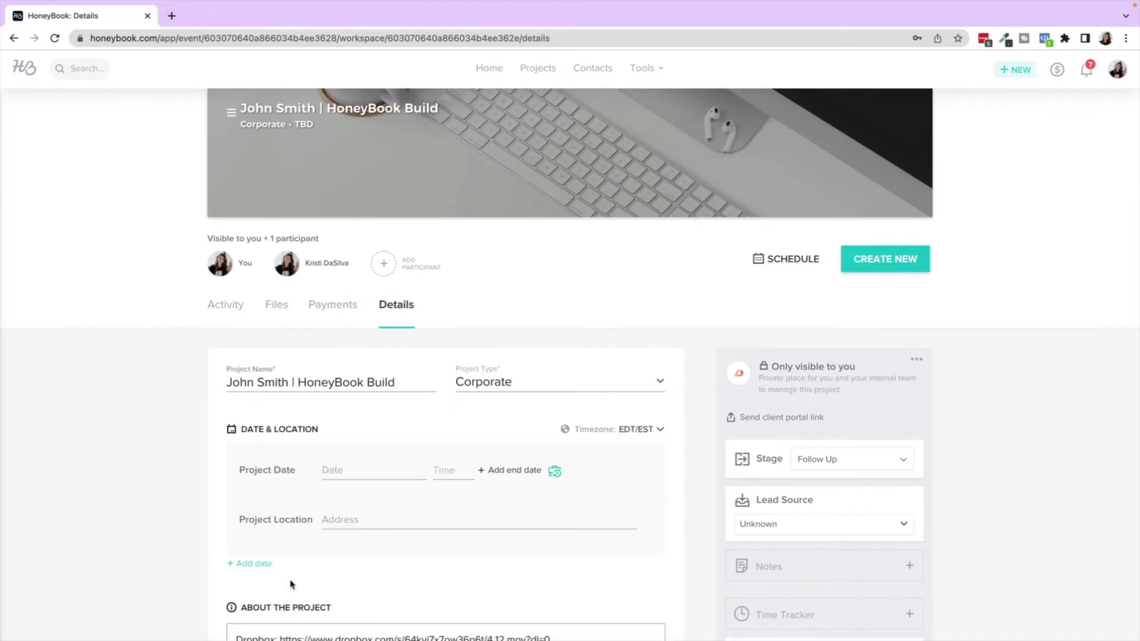
scroll(292, 558, down, 5)
scroll(292, 558, down, 2)
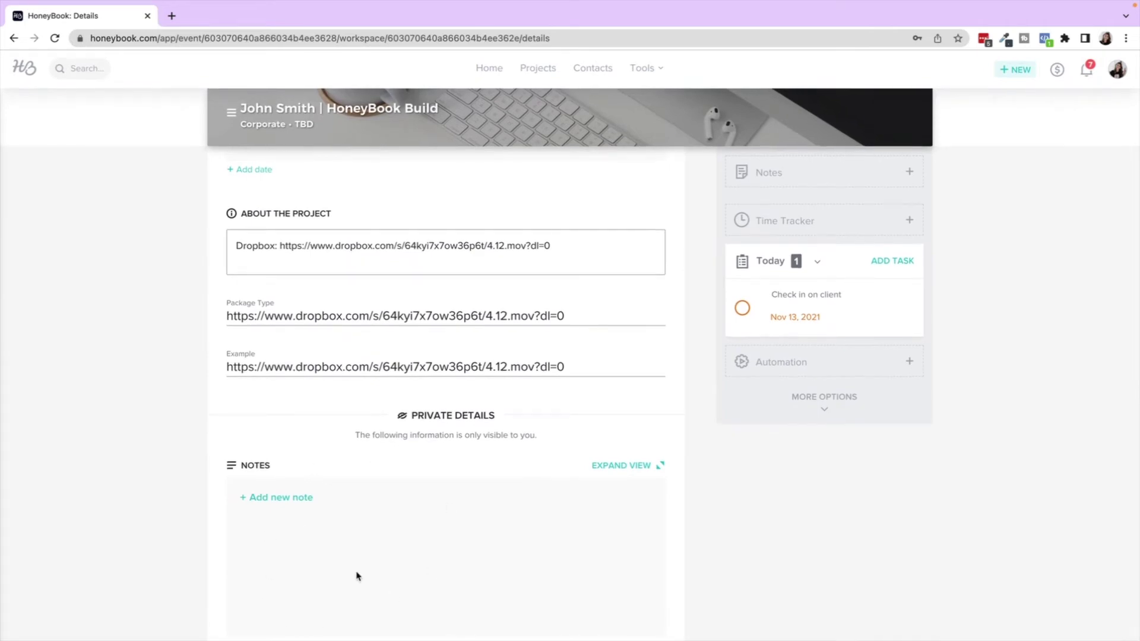
scroll(356, 572, up, 7)
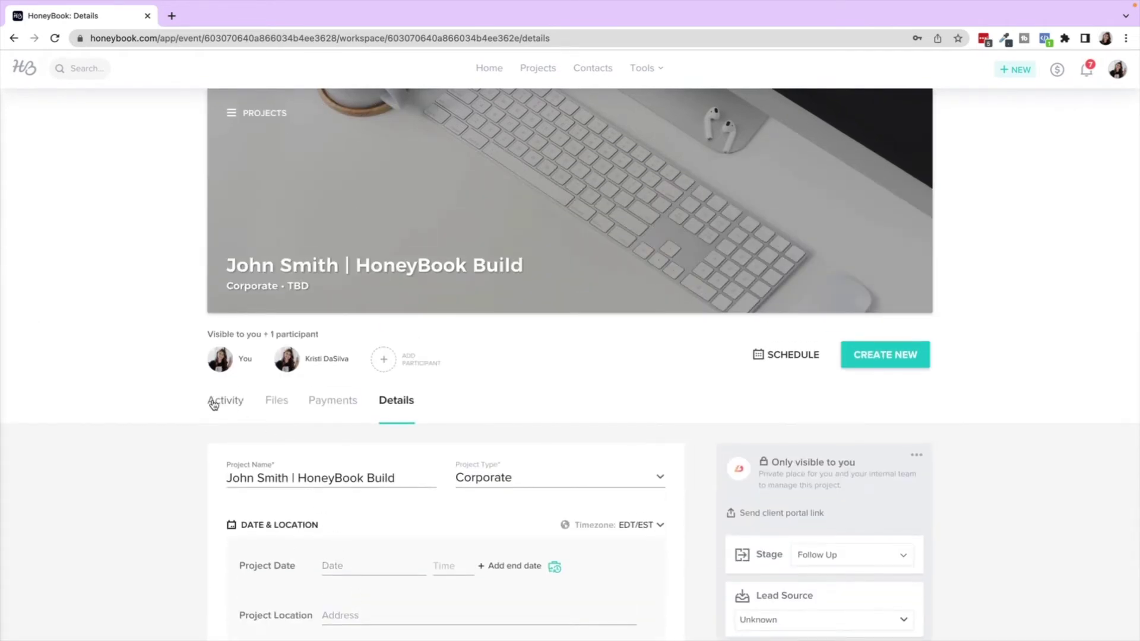
click(214, 402)
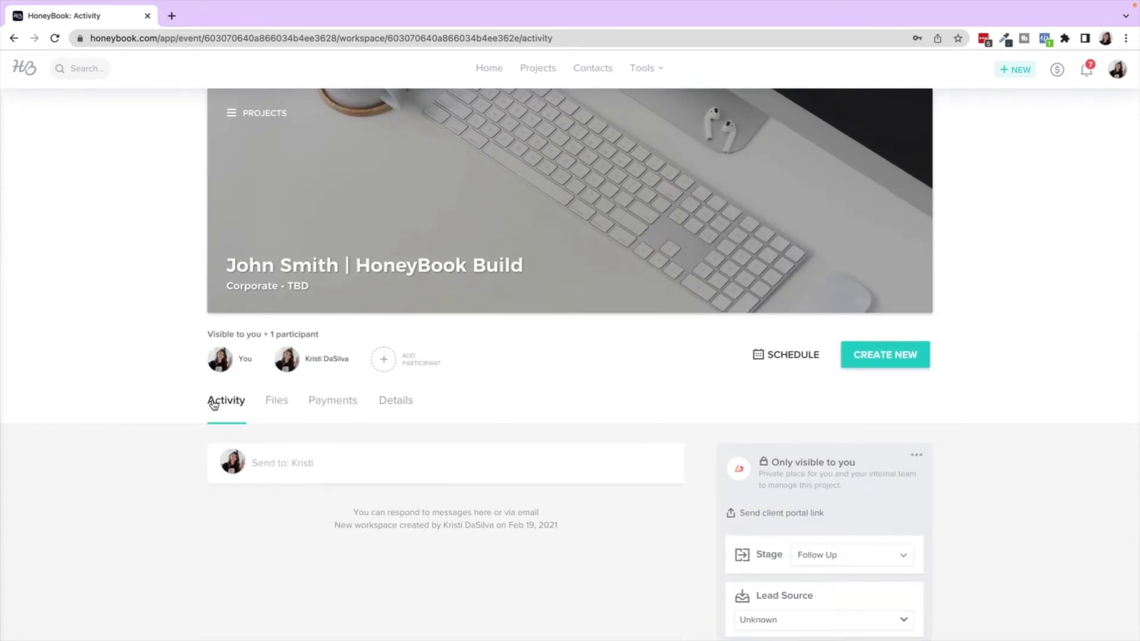
Go to the Projects pipeline to reach the DaSilva Life Proposal template
click(539, 72)
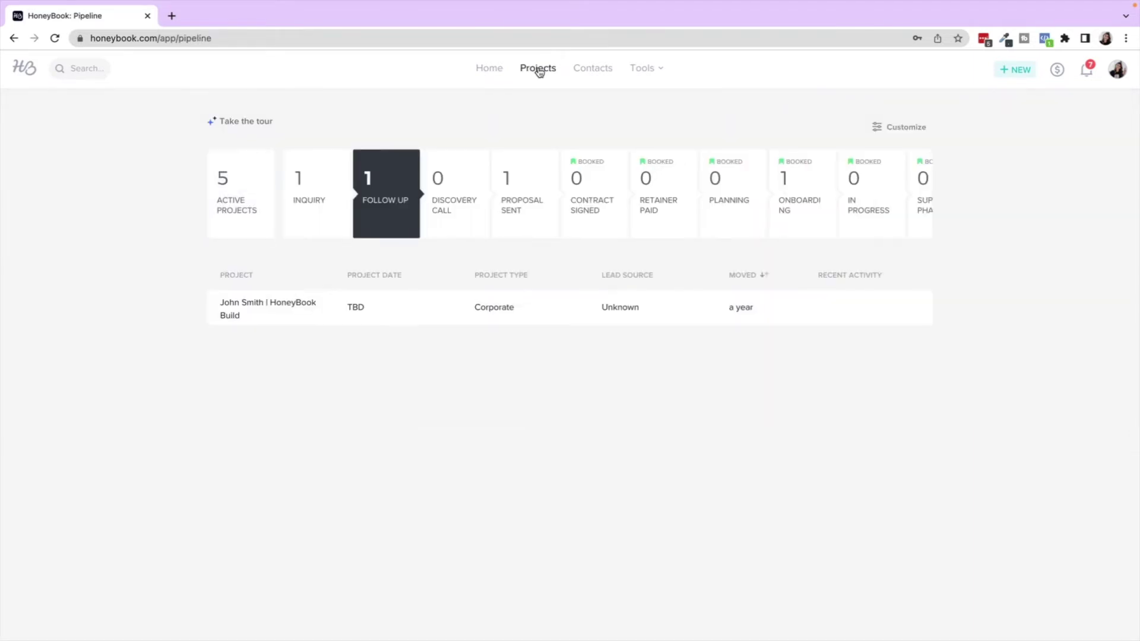
scroll(753, 228, right, 5)
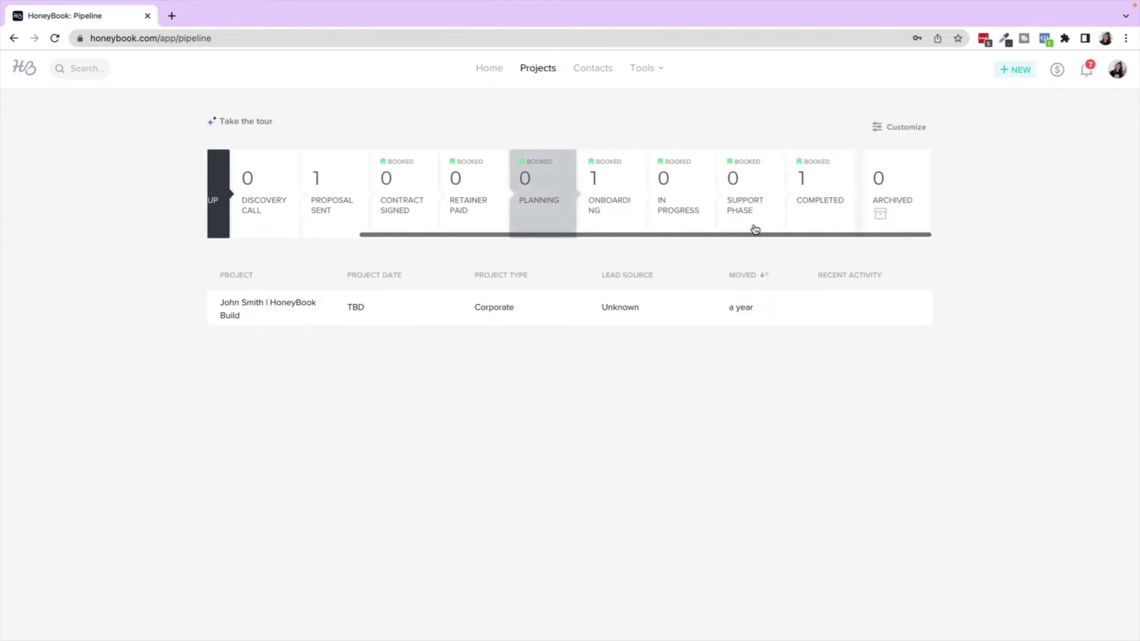
scroll(754, 229, left, 5)
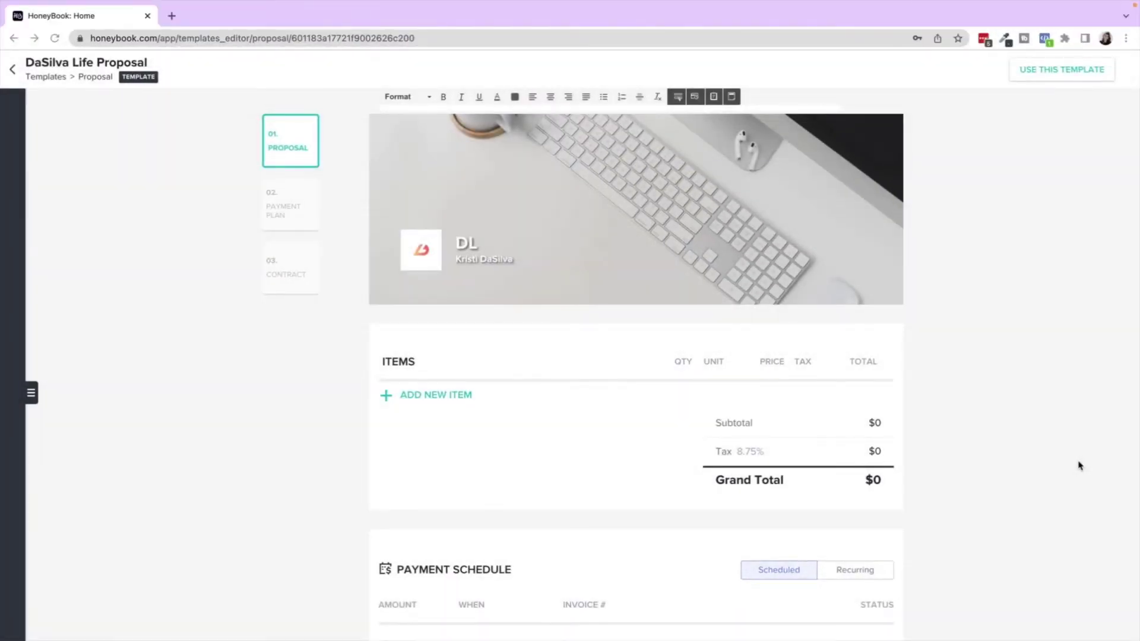
Add a new line item named 'Item' with price 500, bringing the total to $500
scroll(1079, 465, down, 10)
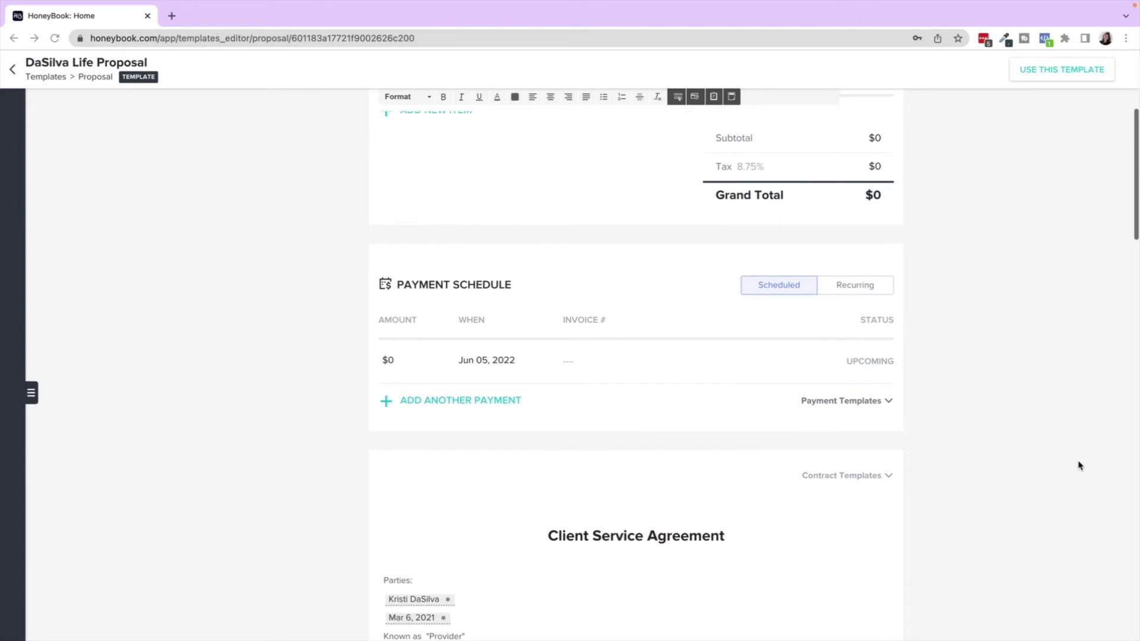
scroll(1079, 466, down, 4)
scroll(1079, 466, up, 10)
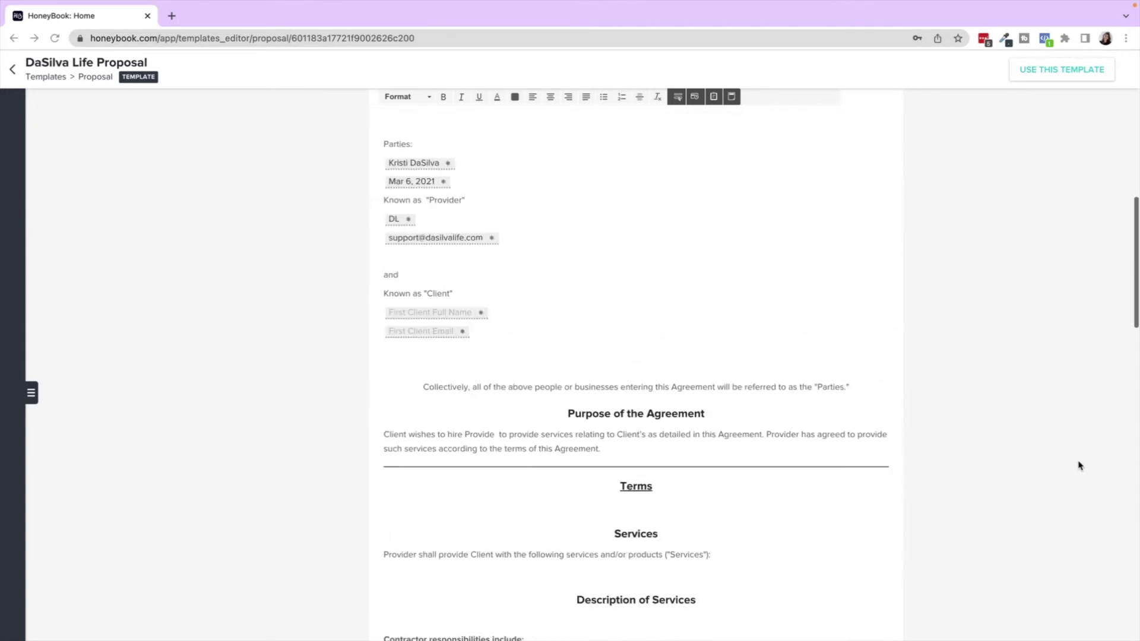
scroll(1079, 465, up, 4)
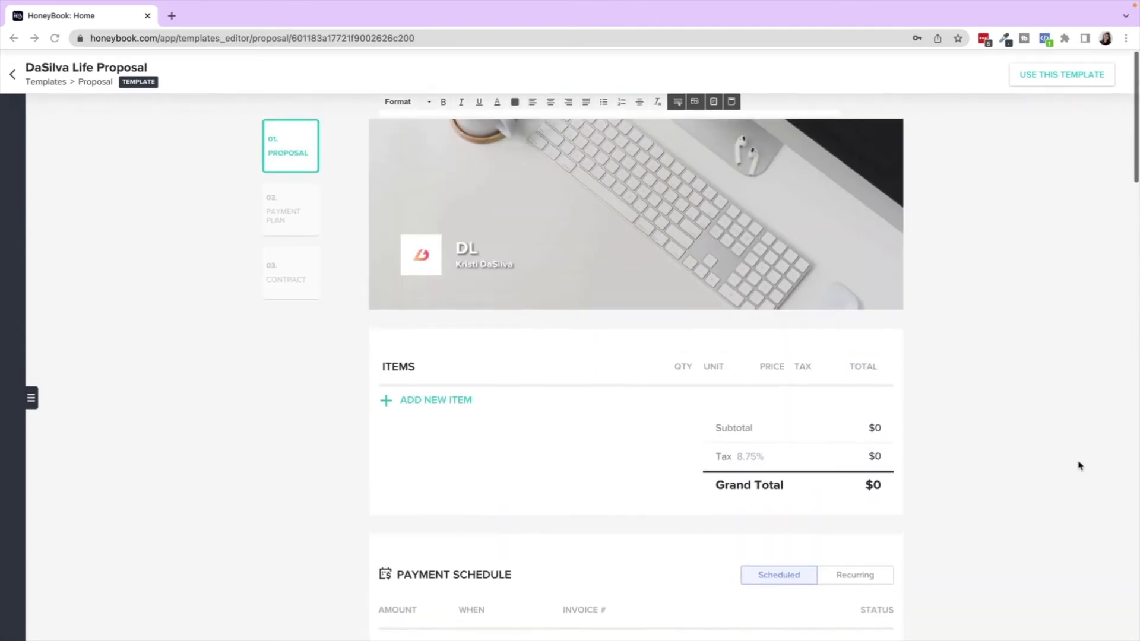
click(449, 396)
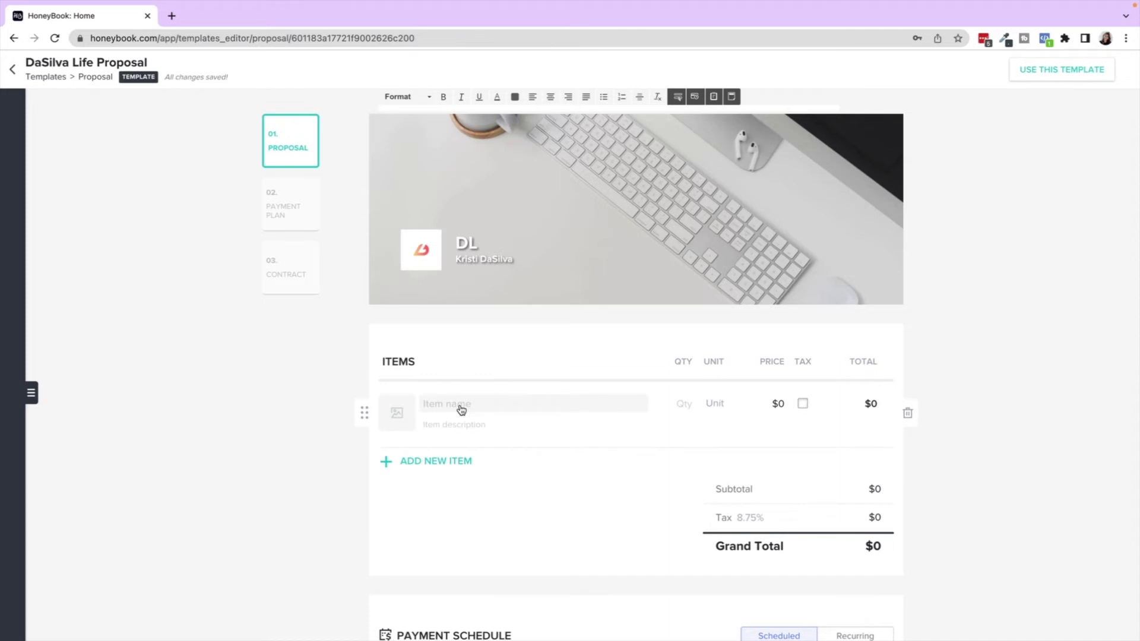
click(463, 405)
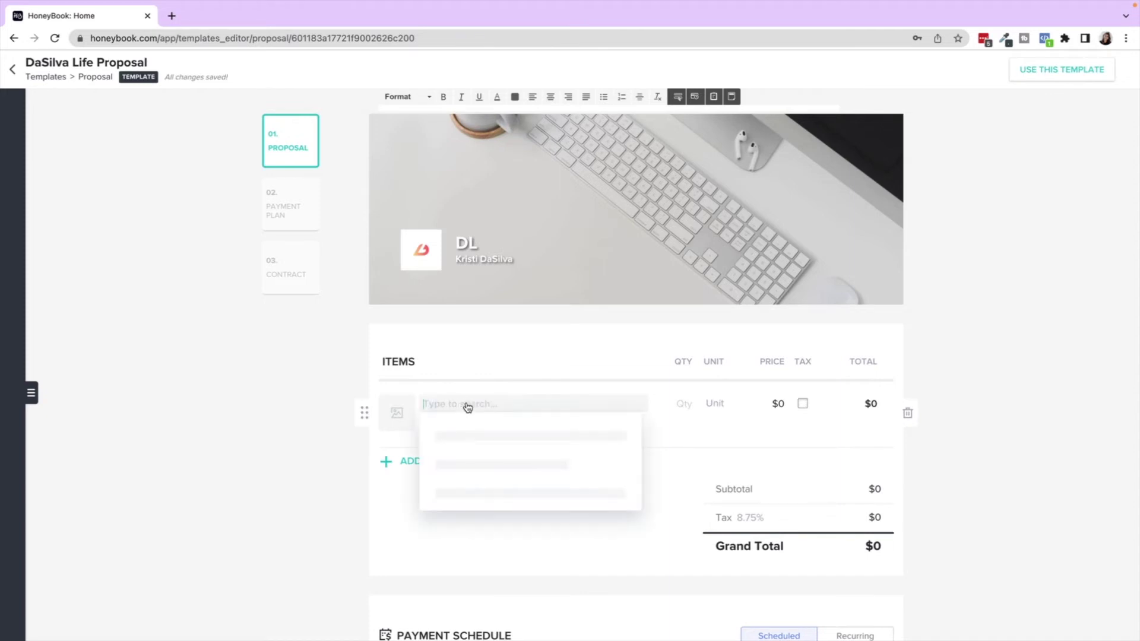
text(Item)
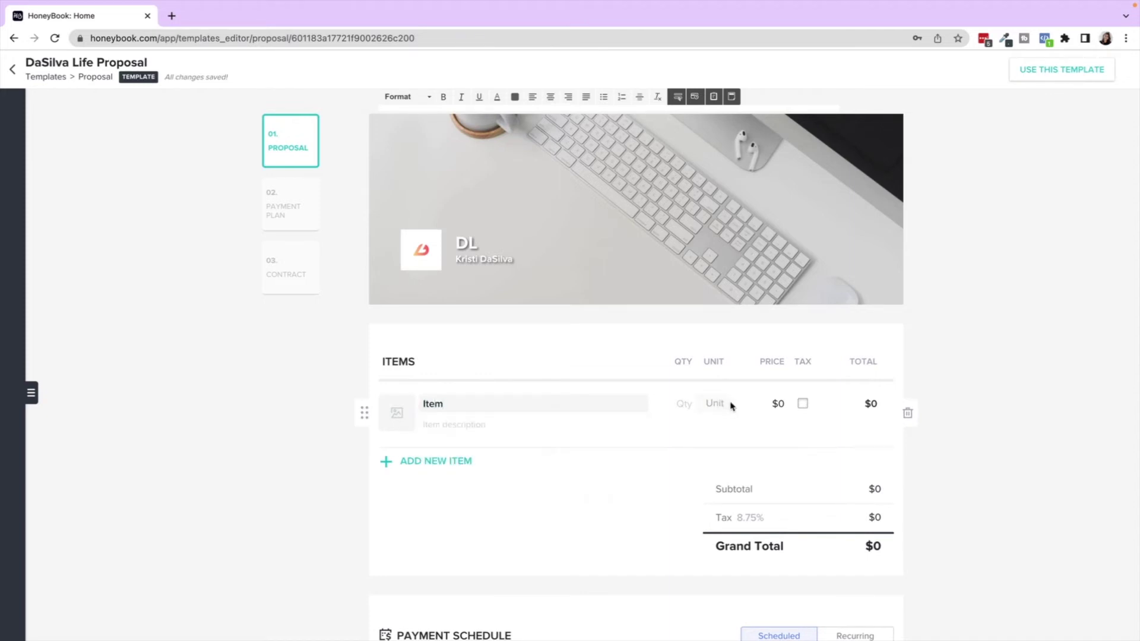
click(784, 406)
text(500)
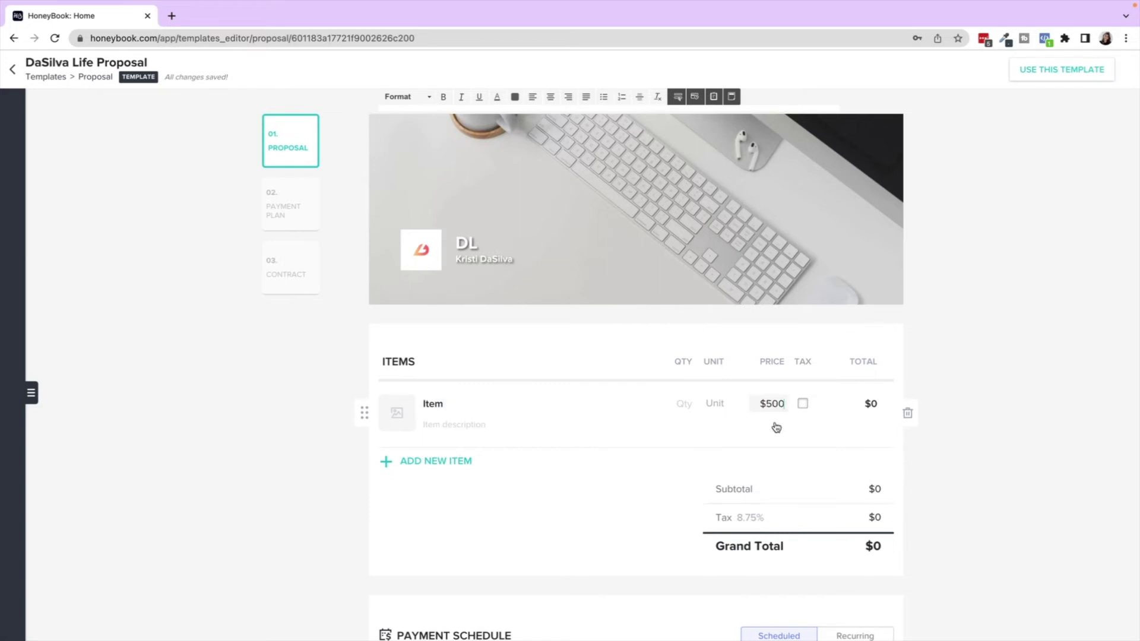
click(606, 522)
scroll(605, 522, down, 5)
Center-align a new empty line below the Client Service Agreement title using Ctrl+E
scroll(605, 522, up, 3)
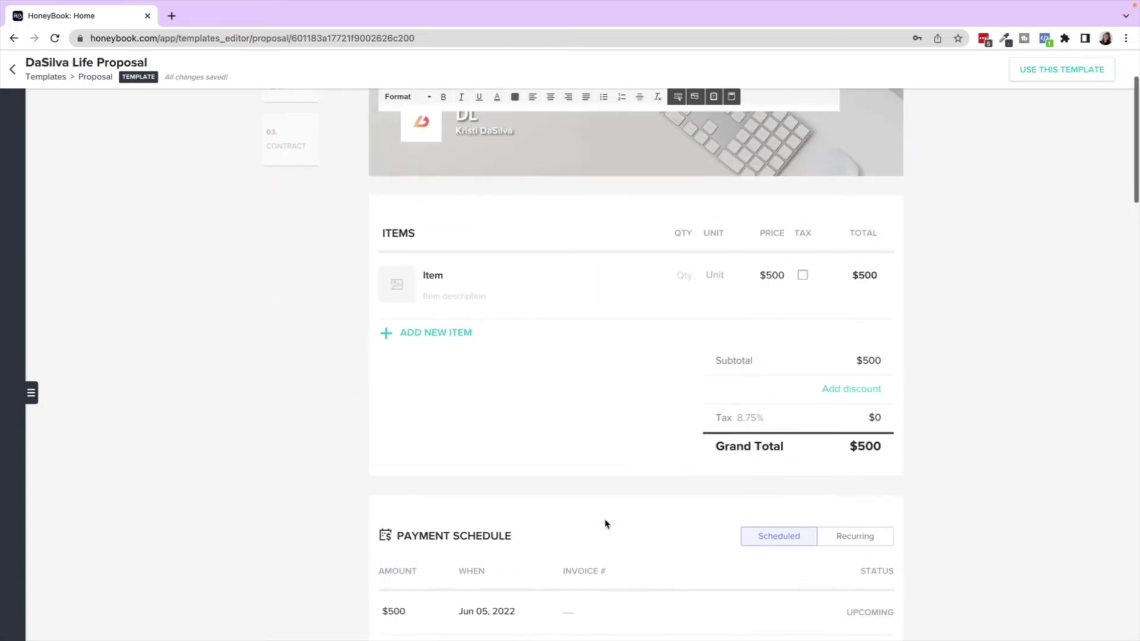
scroll(605, 516, down, 3)
scroll(605, 514, down, 6)
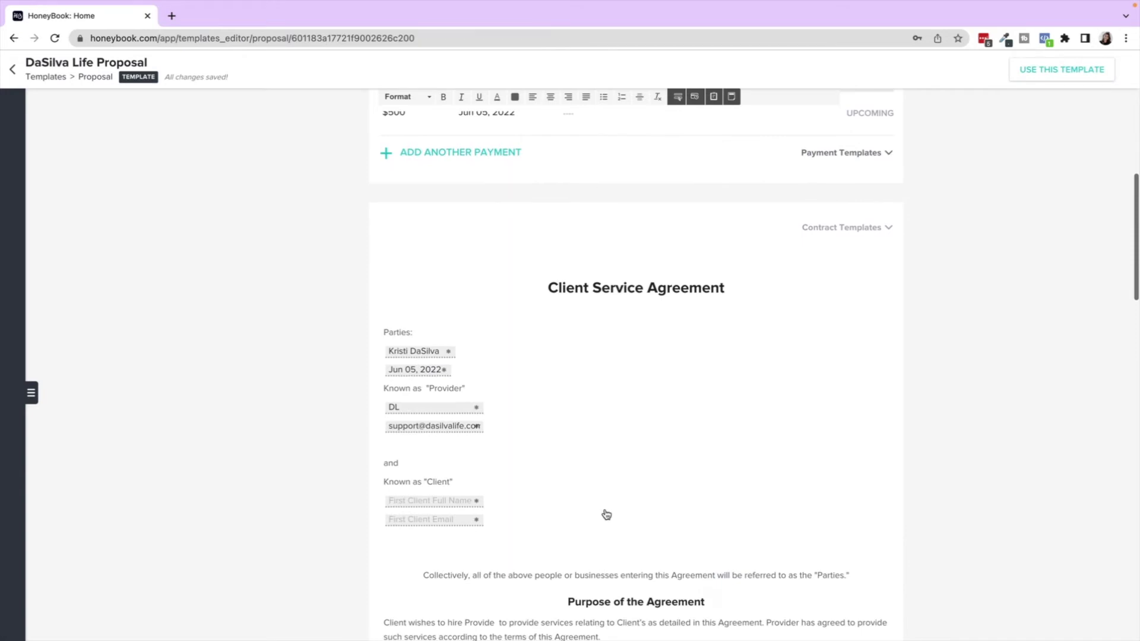
scroll(596, 385, down, 1)
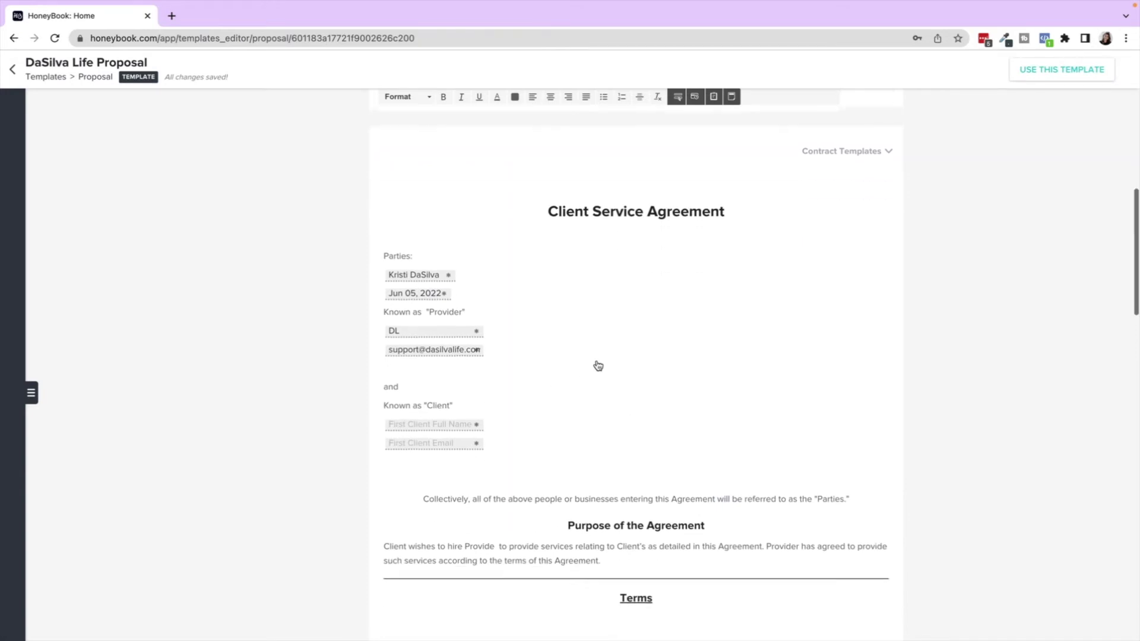
click(611, 211)
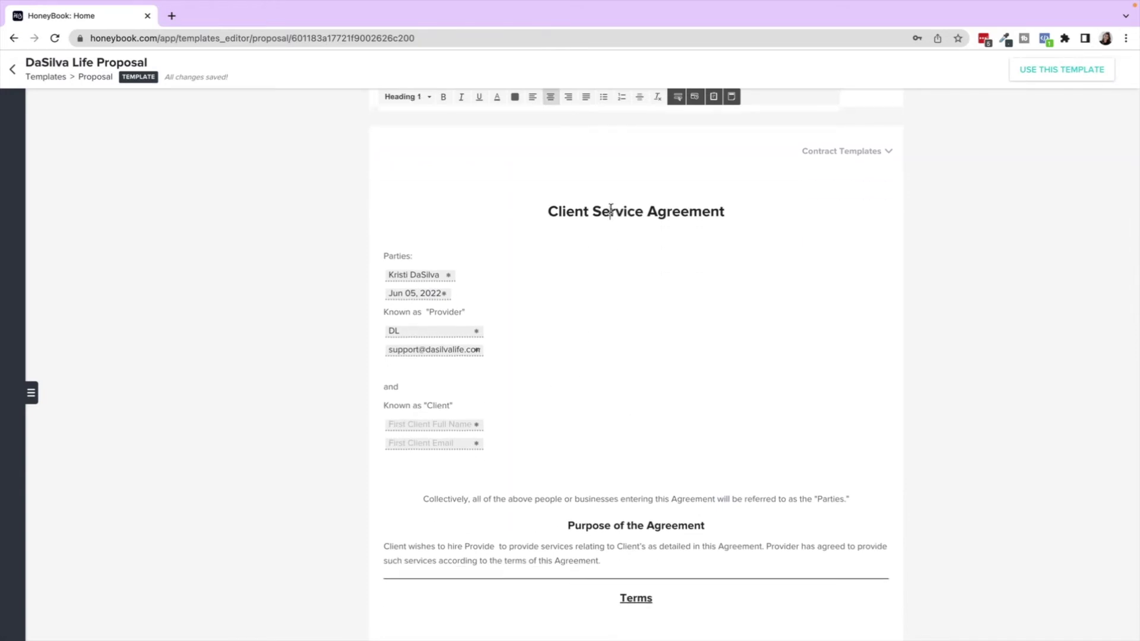
click(391, 253)
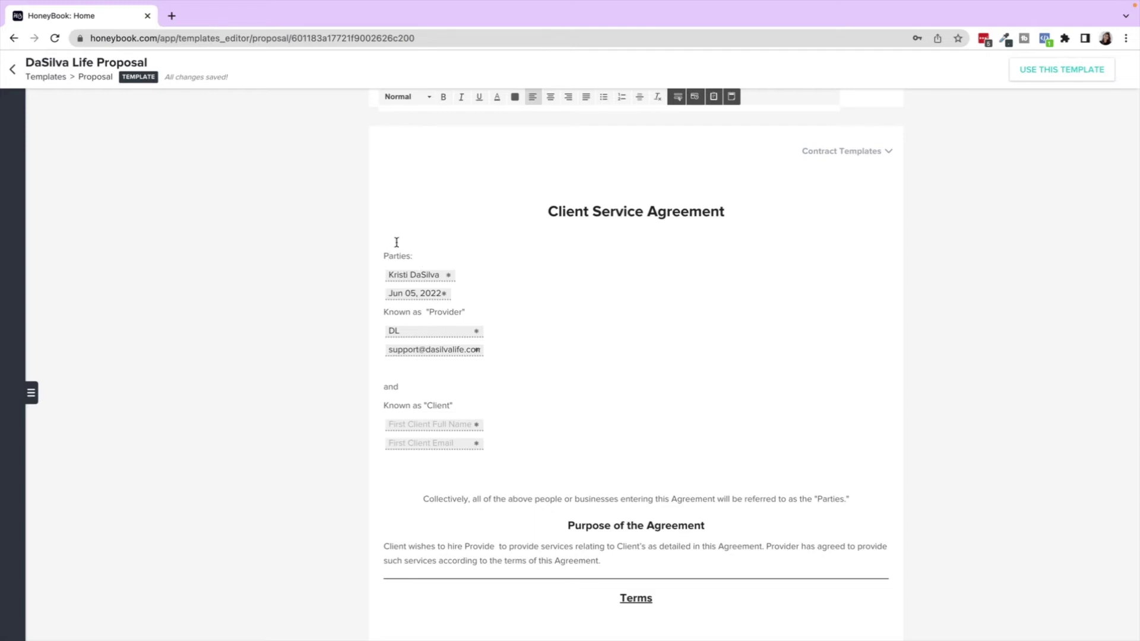
key(ctrl+e)
Insert a custom field named 'Client Name' below the agreement title and save it
click(677, 105)
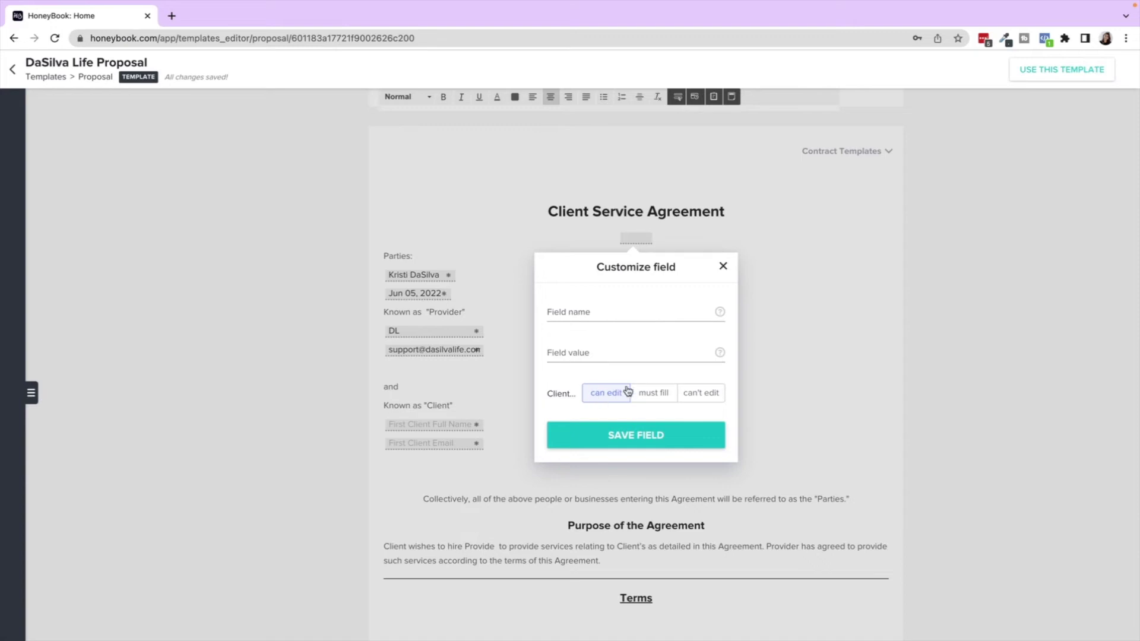
click(564, 315)
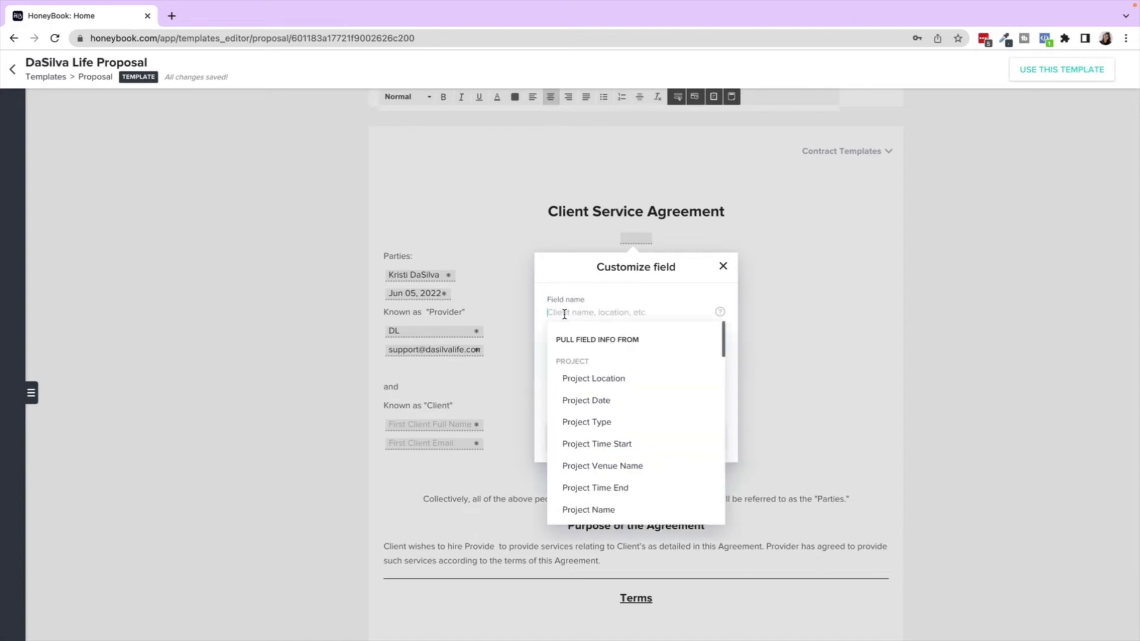
text(Client Name)
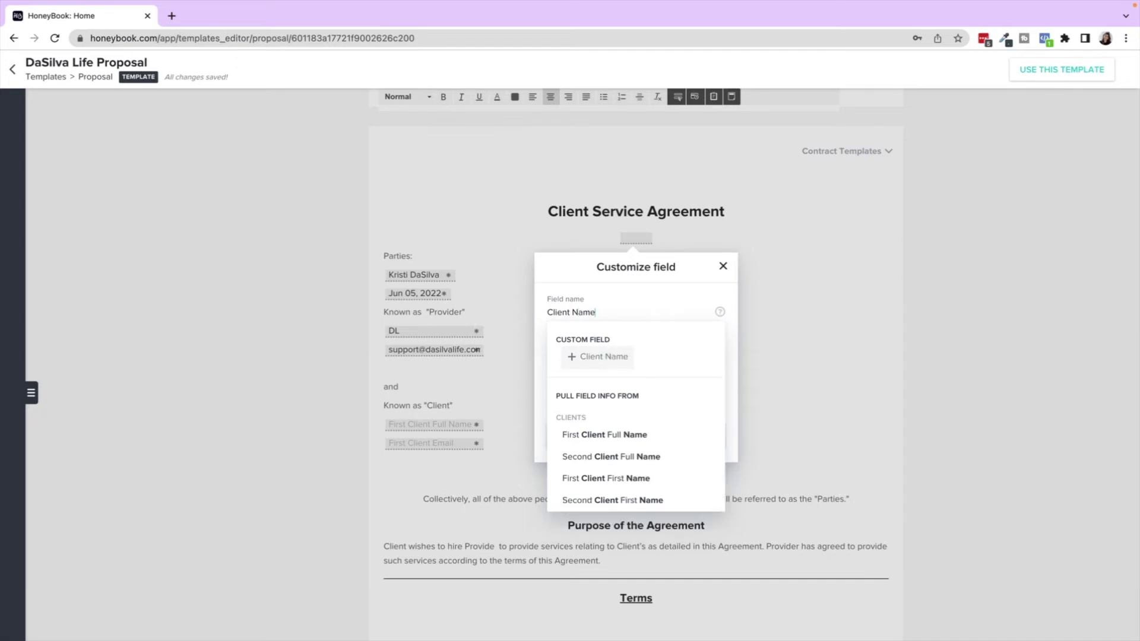
click(608, 290)
click(634, 441)
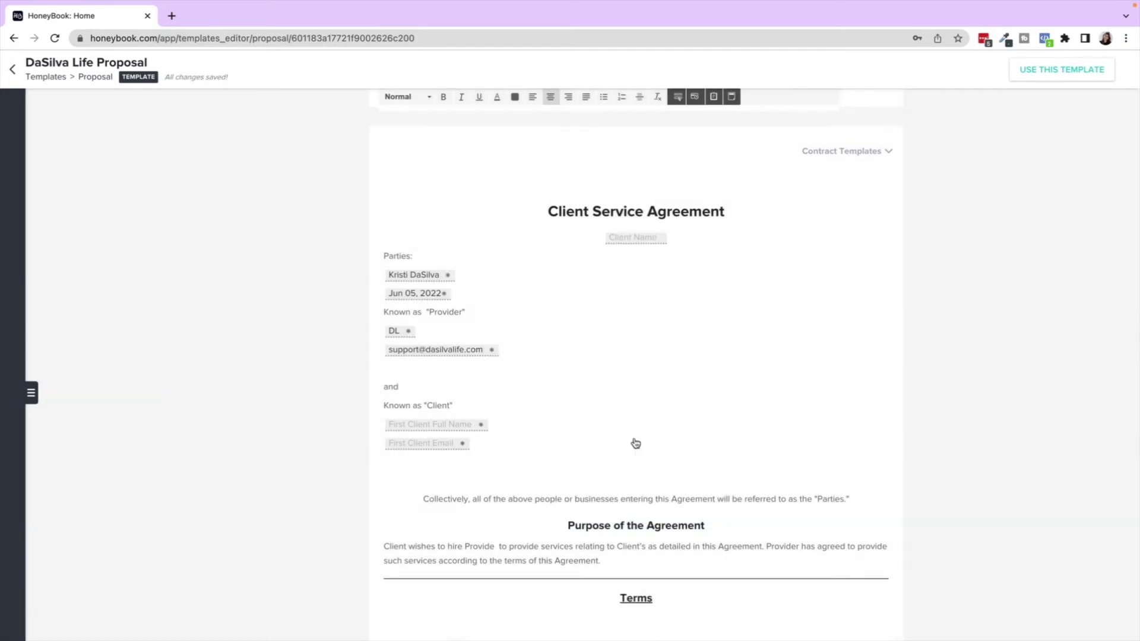
Give the field a value, then reopen it and clear both its value 'Name' and field name
click(637, 241)
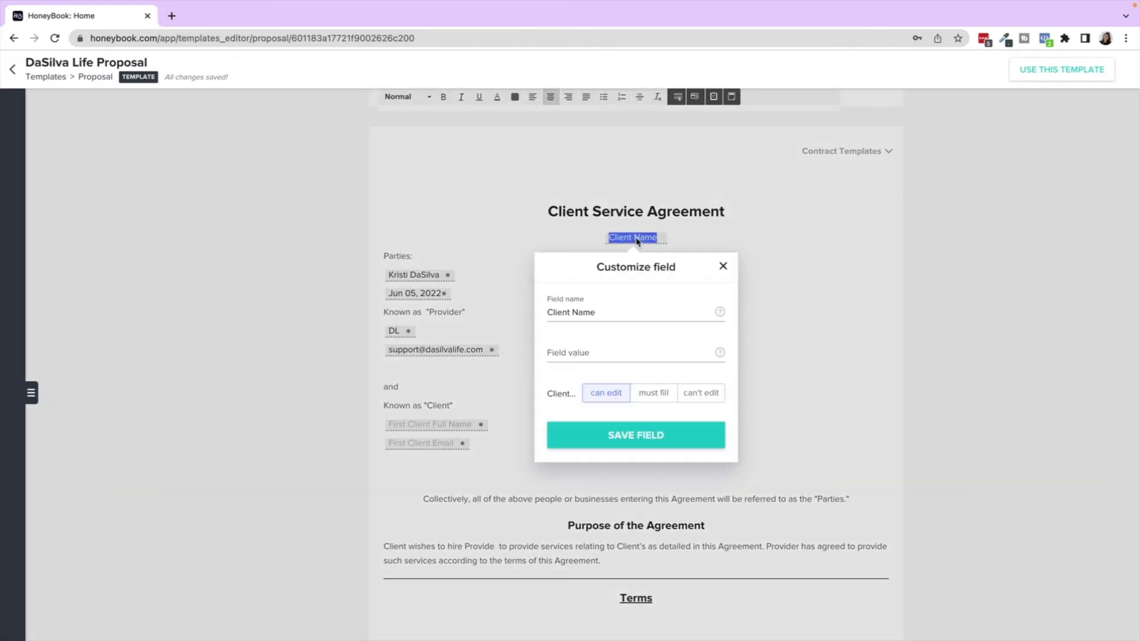
click(618, 352)
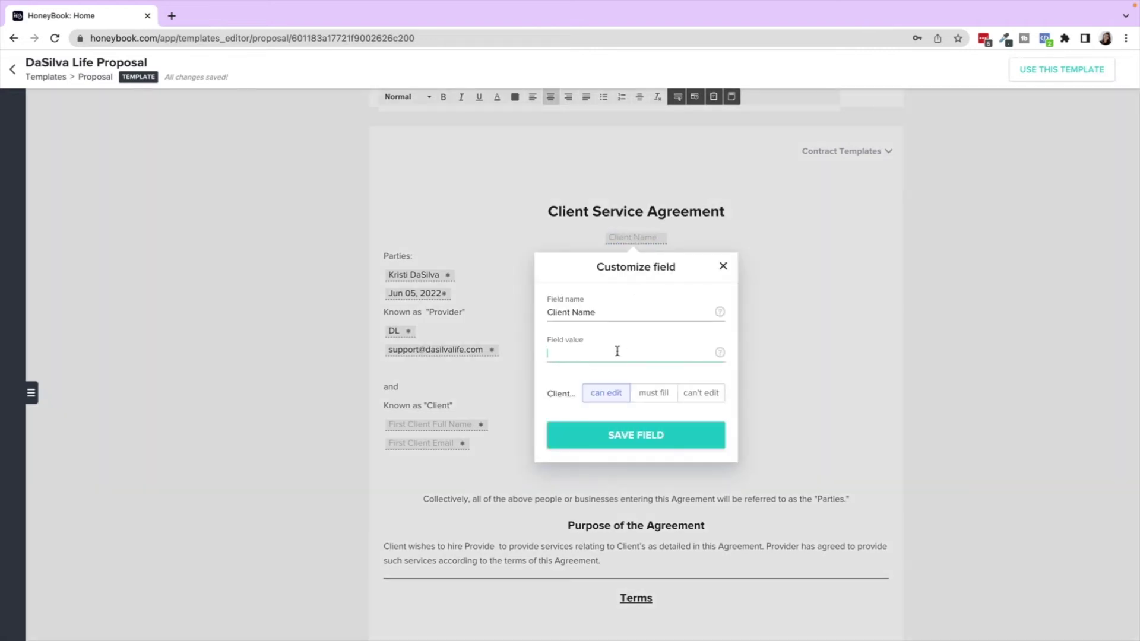
click(657, 443)
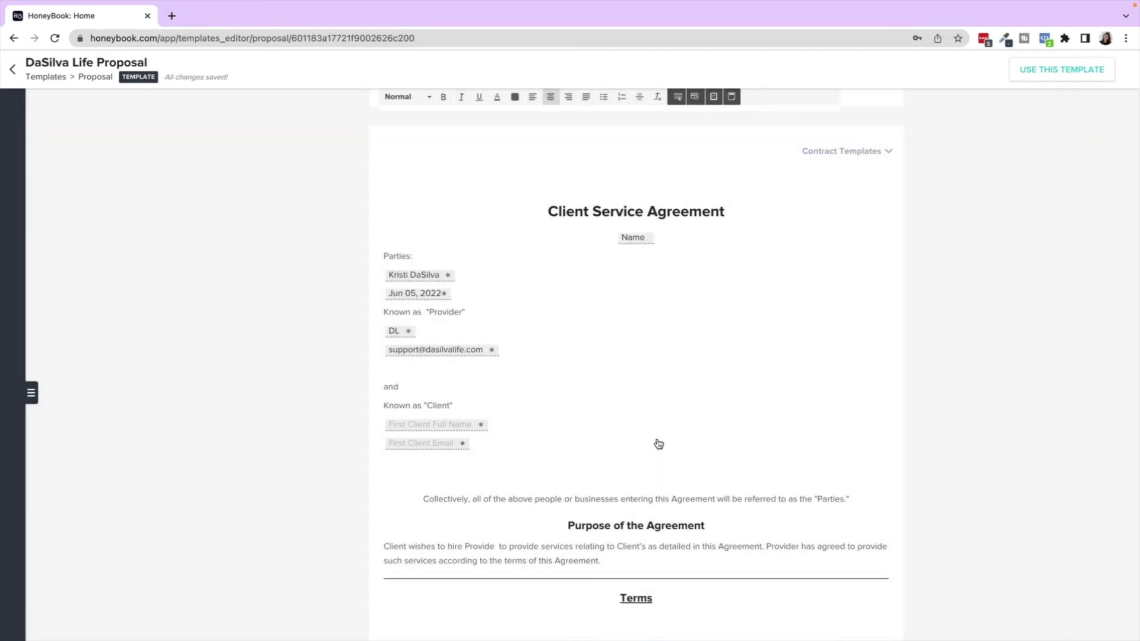
click(640, 238)
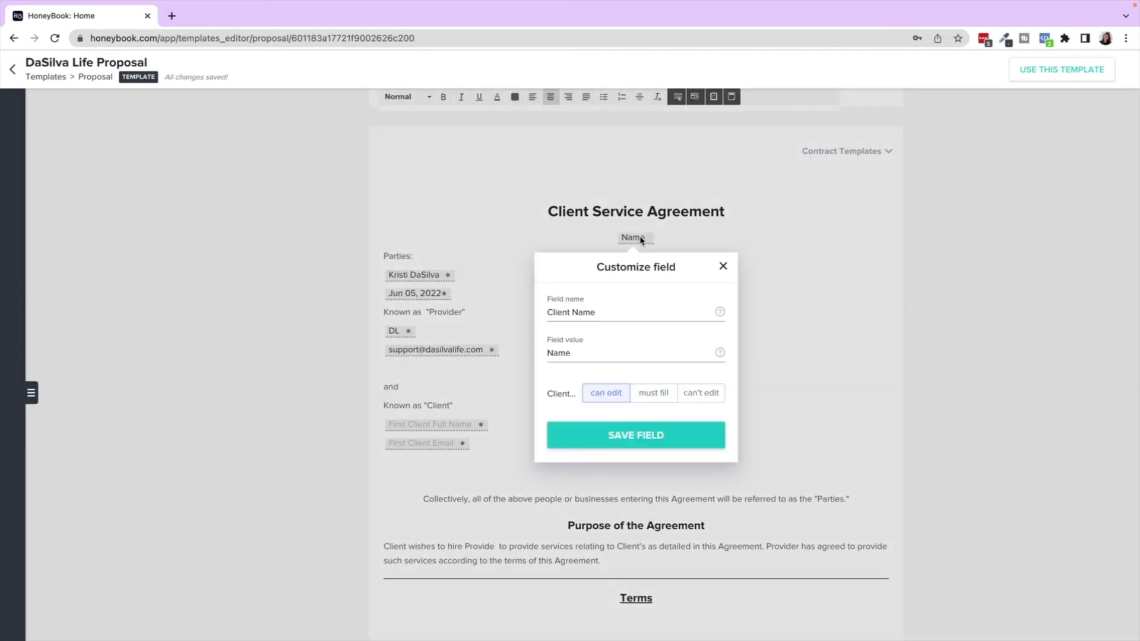
click(590, 351)
double_click(590, 349)
key(BackSpace)
triple_click(607, 313)
key(BackSpace)
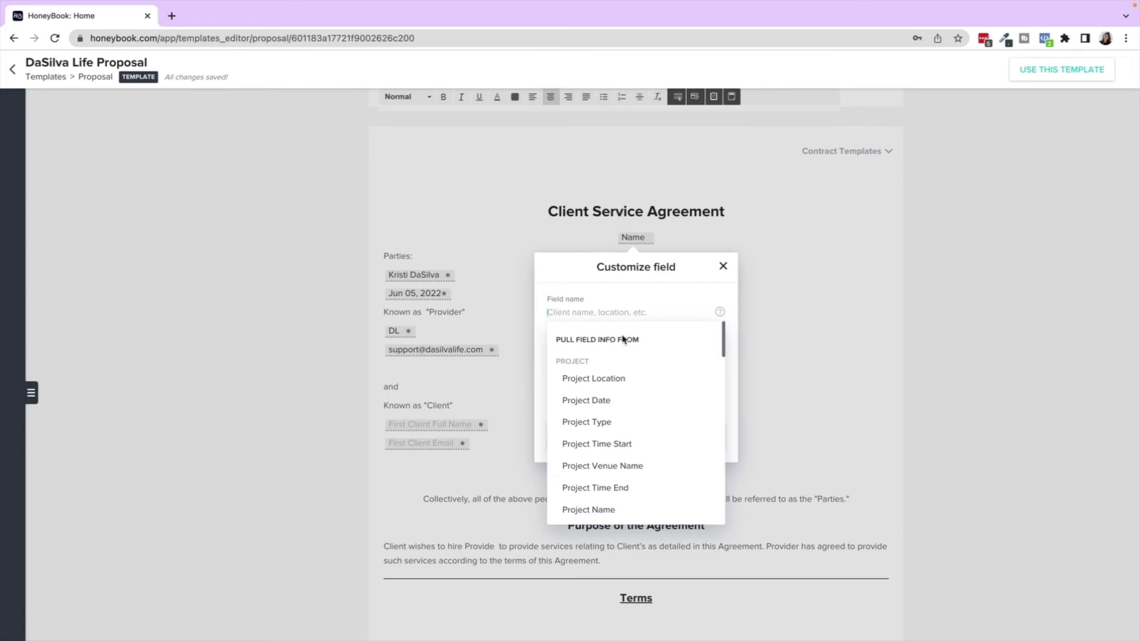
Link the field under the title to First Client Full Name and save it
scroll(623, 425, down, 5)
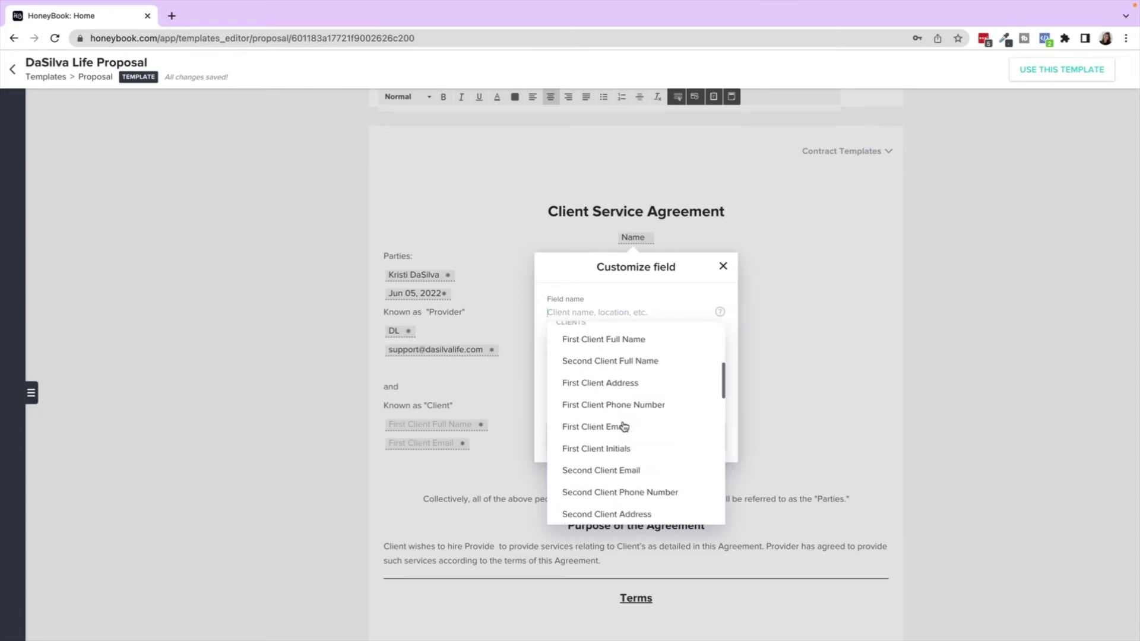
scroll(623, 426, down, 10)
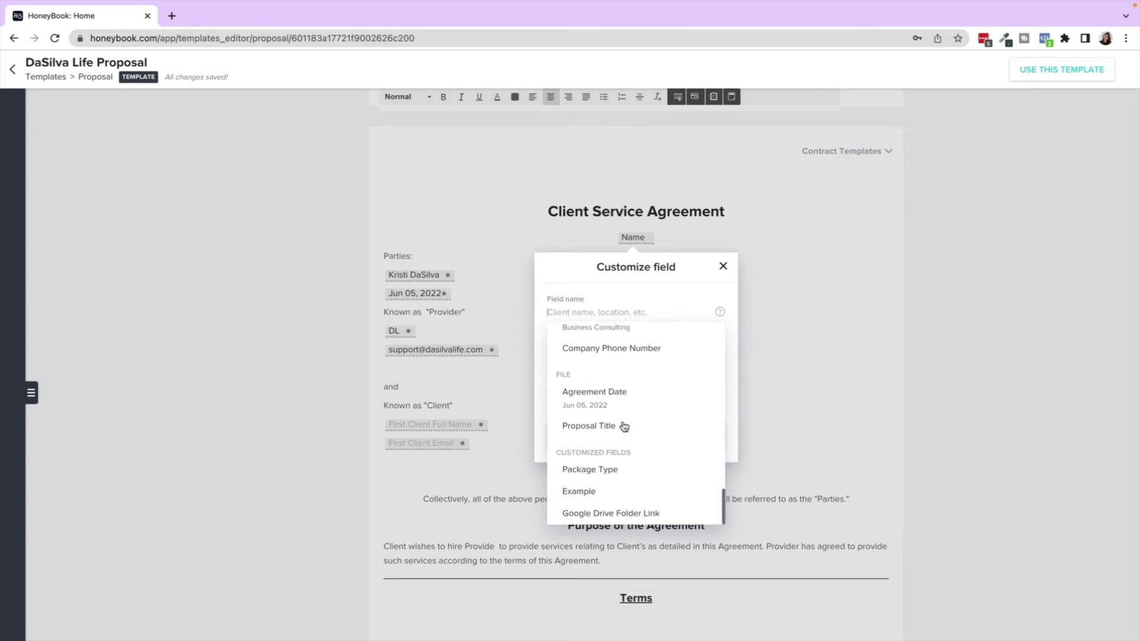
scroll(623, 426, up, 15)
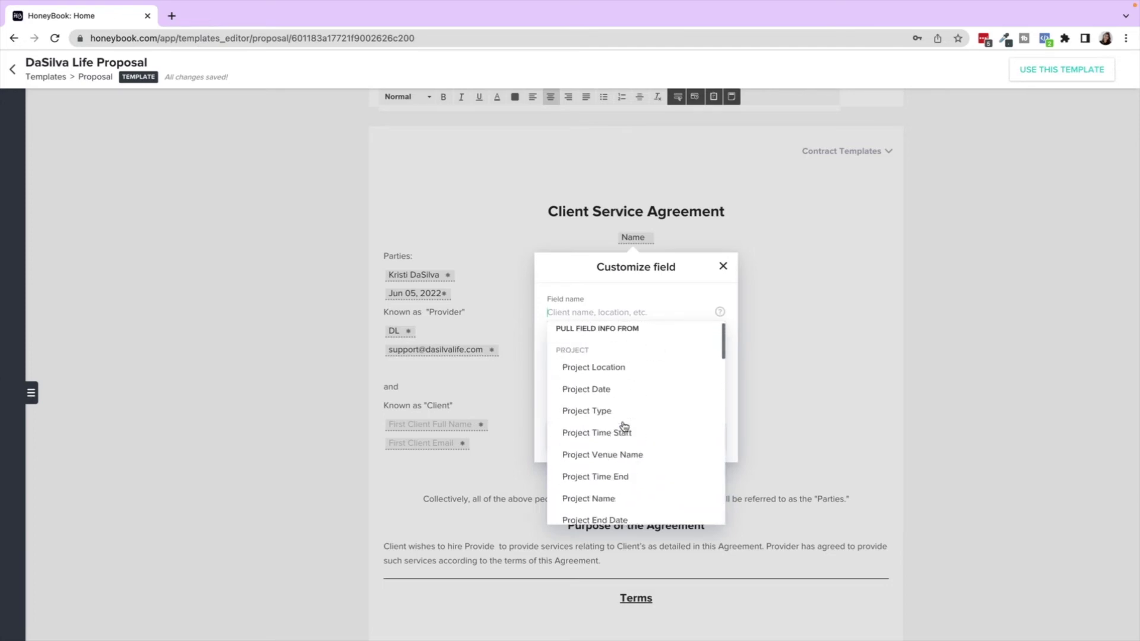
scroll(623, 426, down, 2)
scroll(622, 424, up, 4)
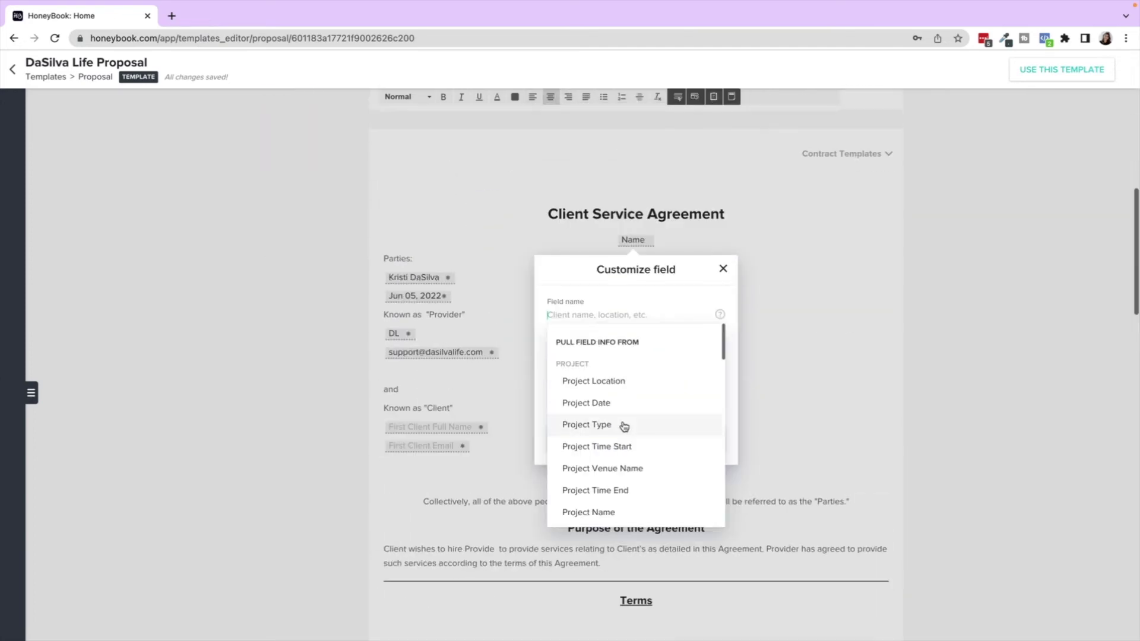
scroll(614, 467, down, 1)
scroll(614, 466, down, 5)
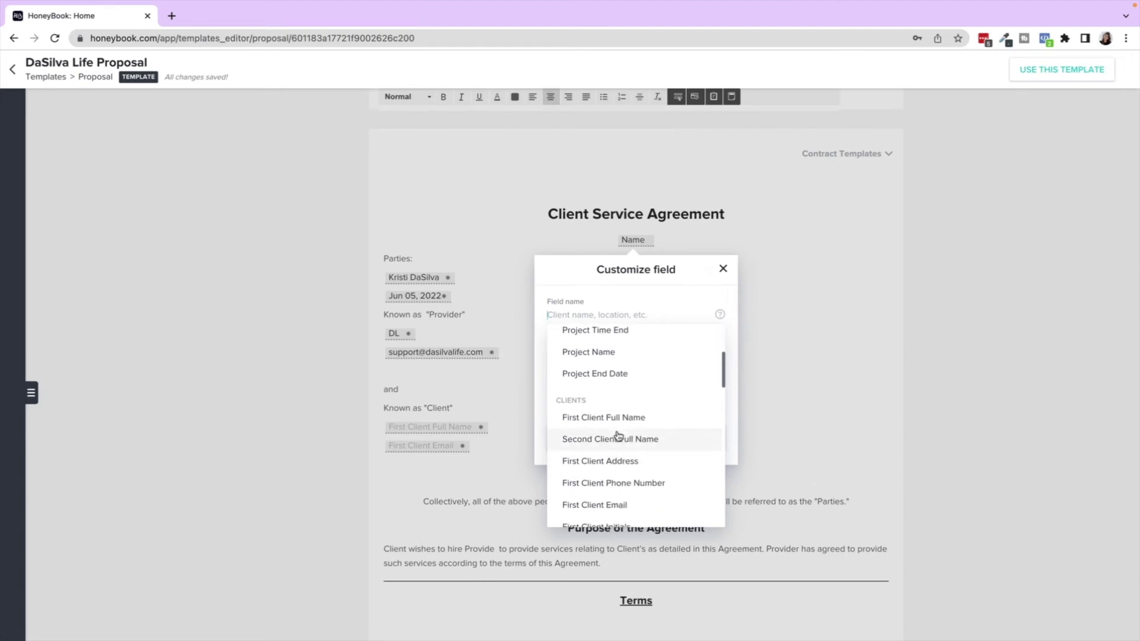
click(620, 416)
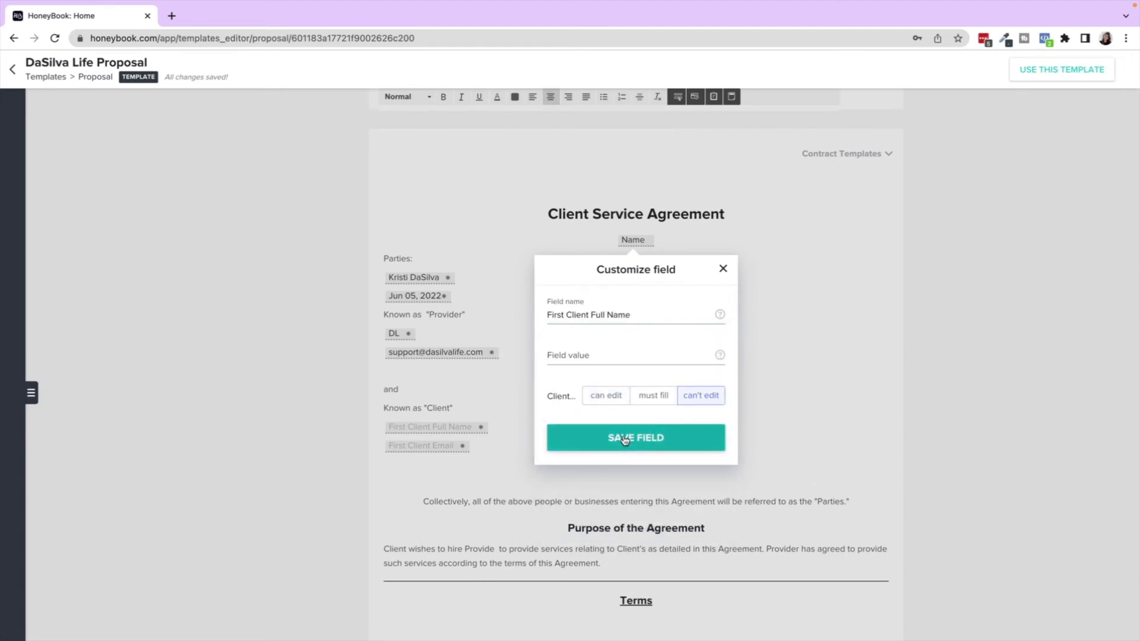
click(624, 438)
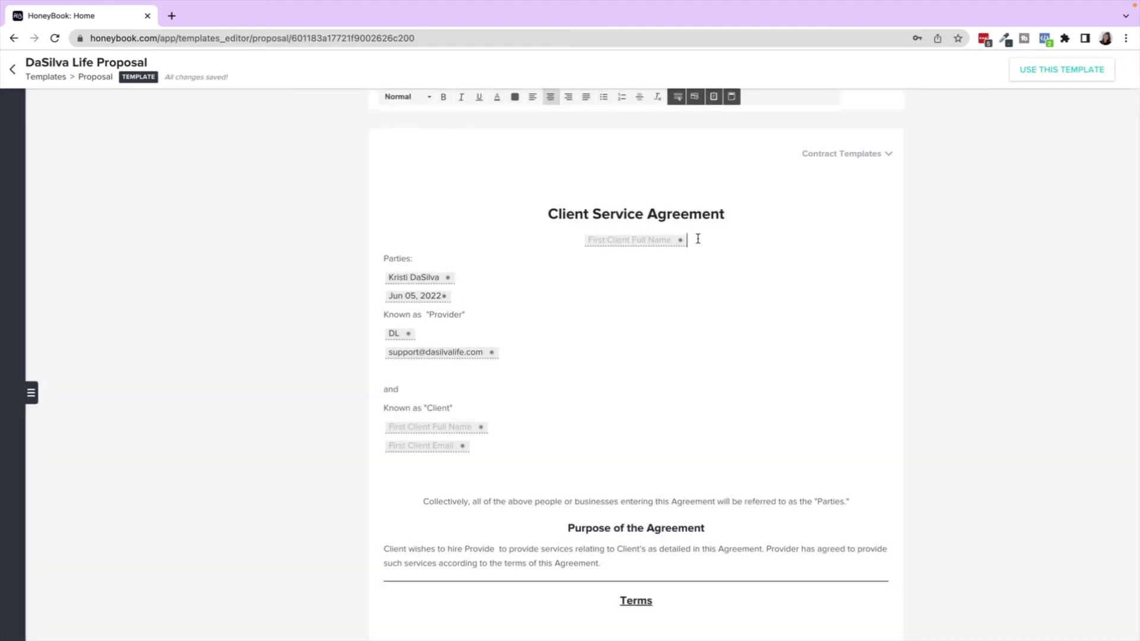
On a new line below, insert a Proposal Subtotal smart field showing 500
key(Return)
click(694, 97)
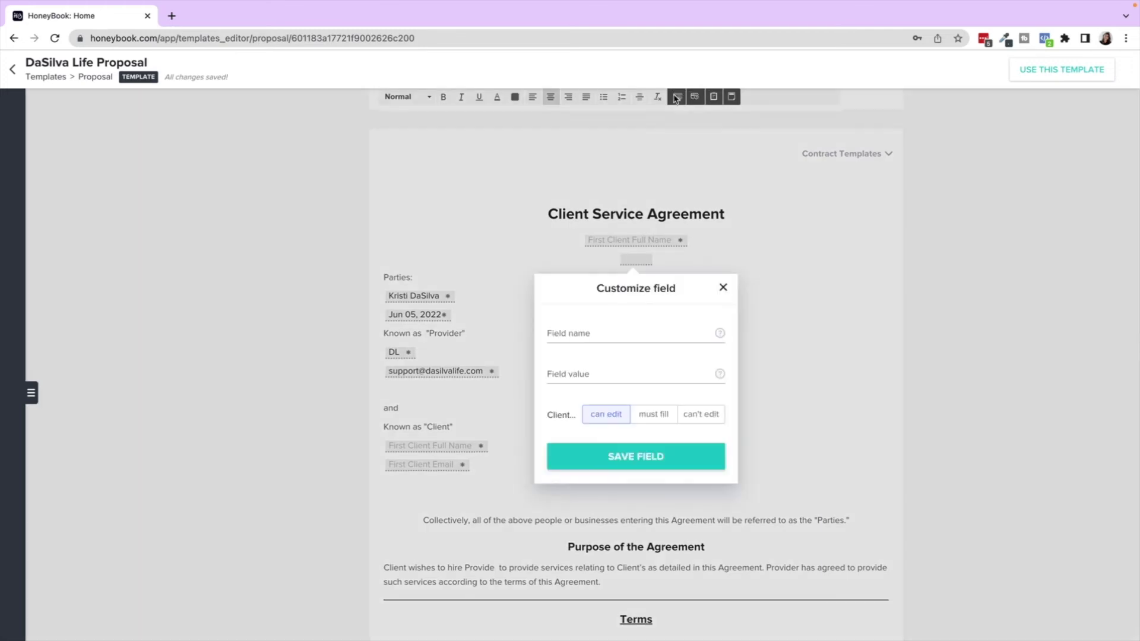
click(615, 328)
scroll(590, 450, down, 3)
scroll(589, 450, down, 5)
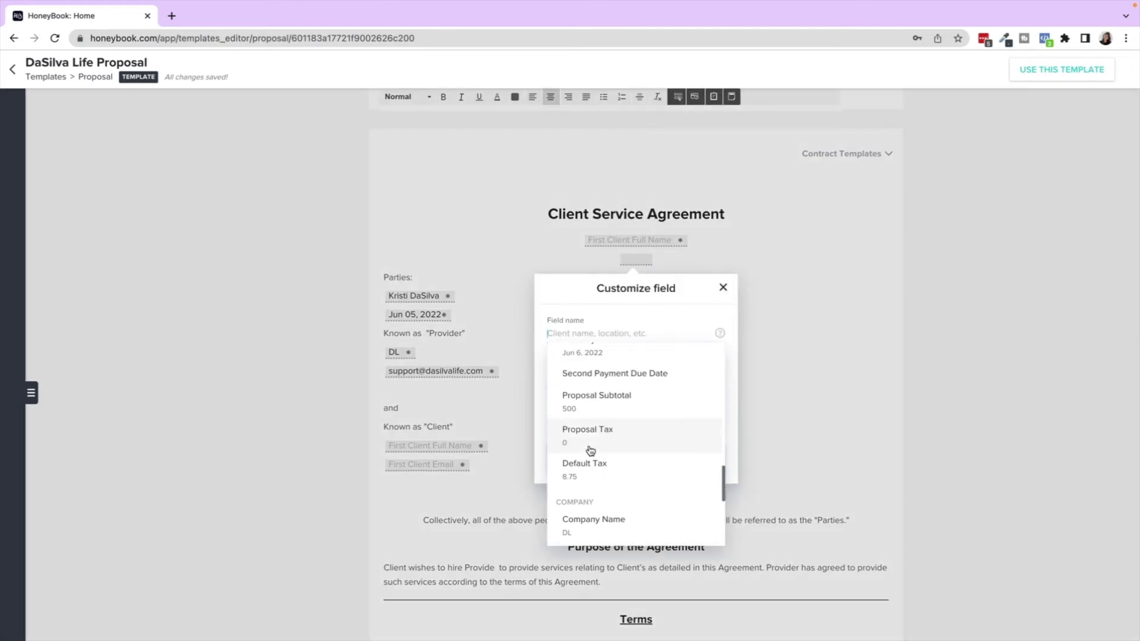
scroll(612, 406, up, 1)
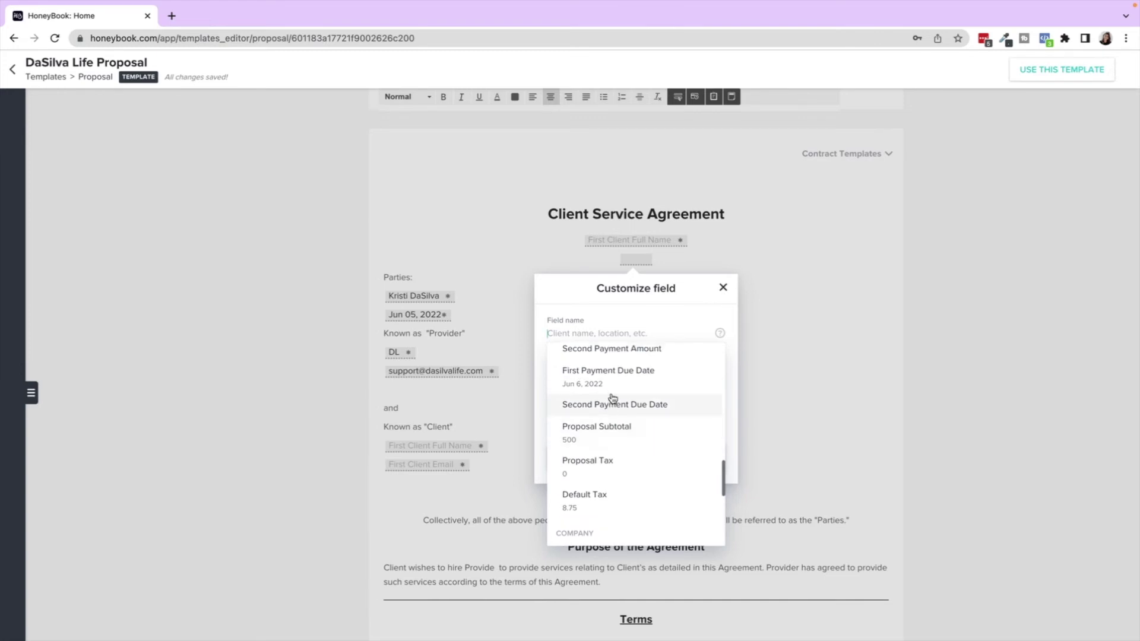
click(612, 438)
click(618, 458)
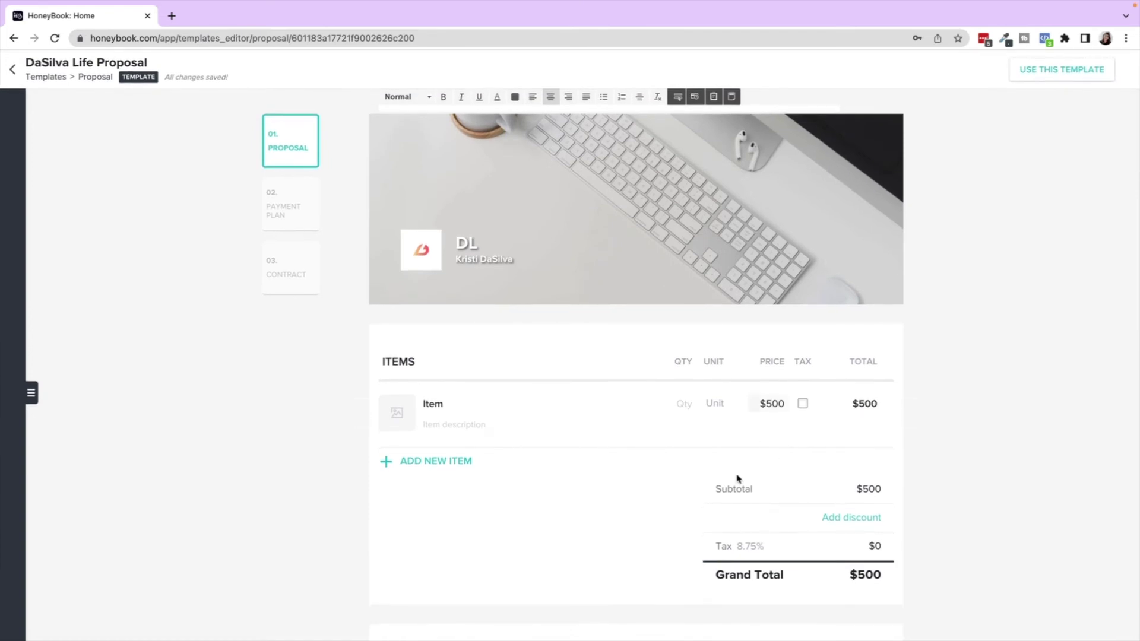
scroll(710, 528, down, 10)
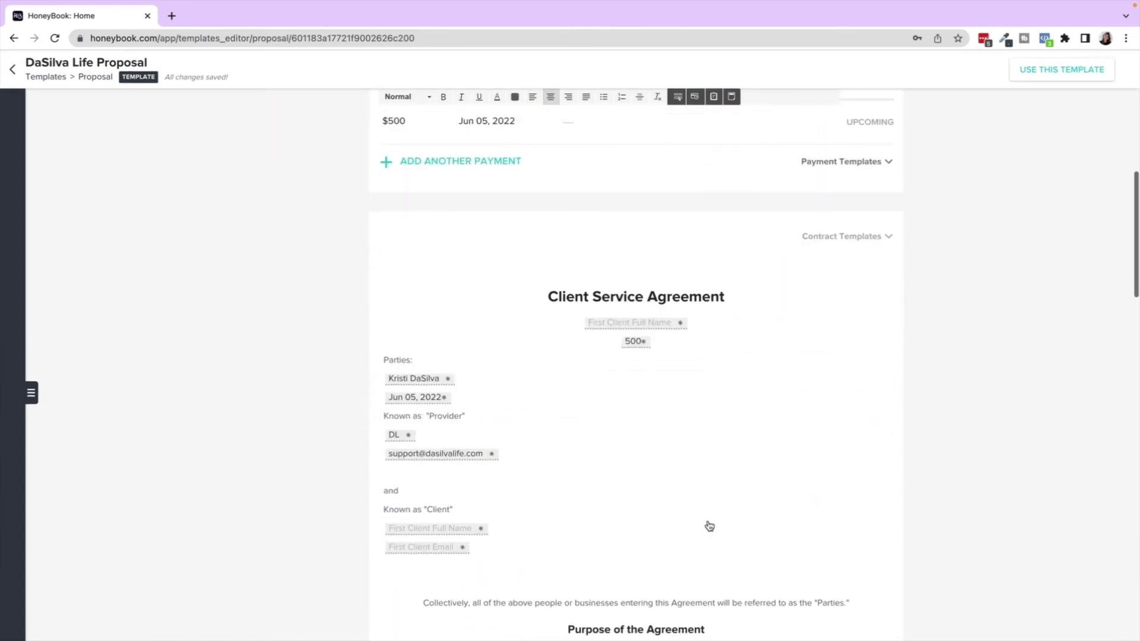
Inspect the 500 field's settings and close them without changes
click(666, 348)
click(634, 341)
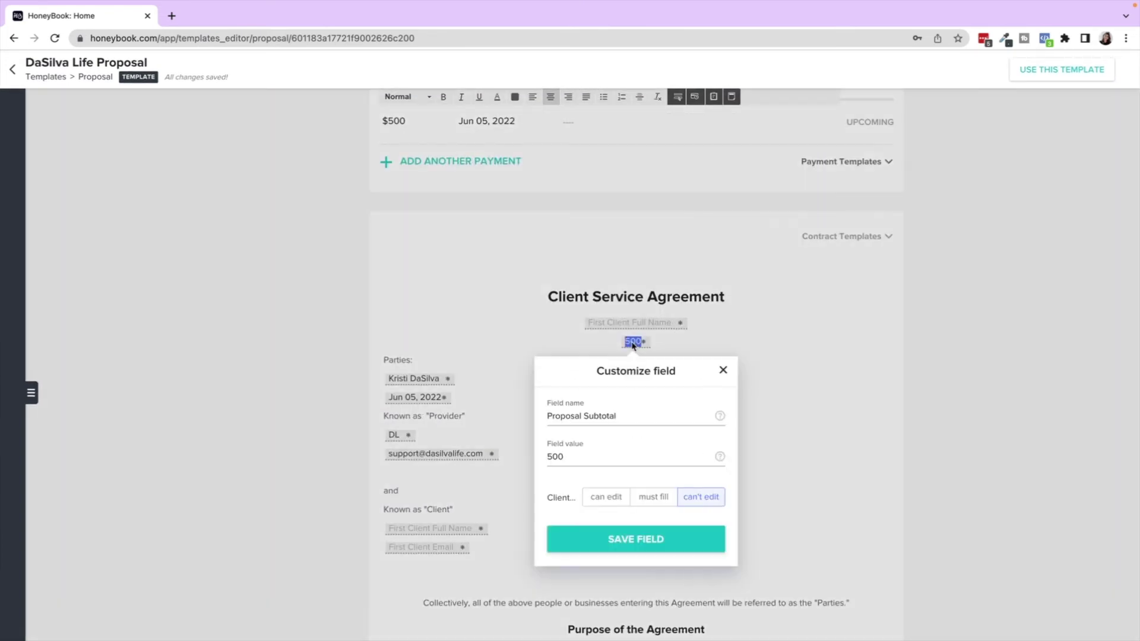
click(620, 416)
scroll(606, 487, down, 3)
scroll(609, 474, up, 1)
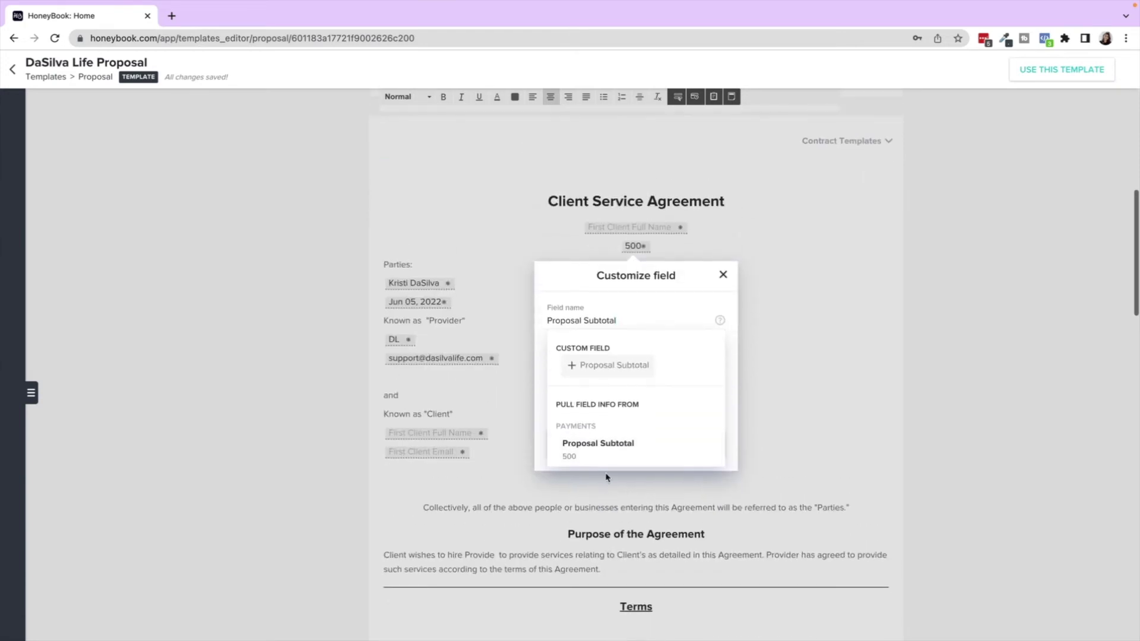
click(759, 284)
Start a new line under the 500 field and insert a First Client Email smart field
key(Return)
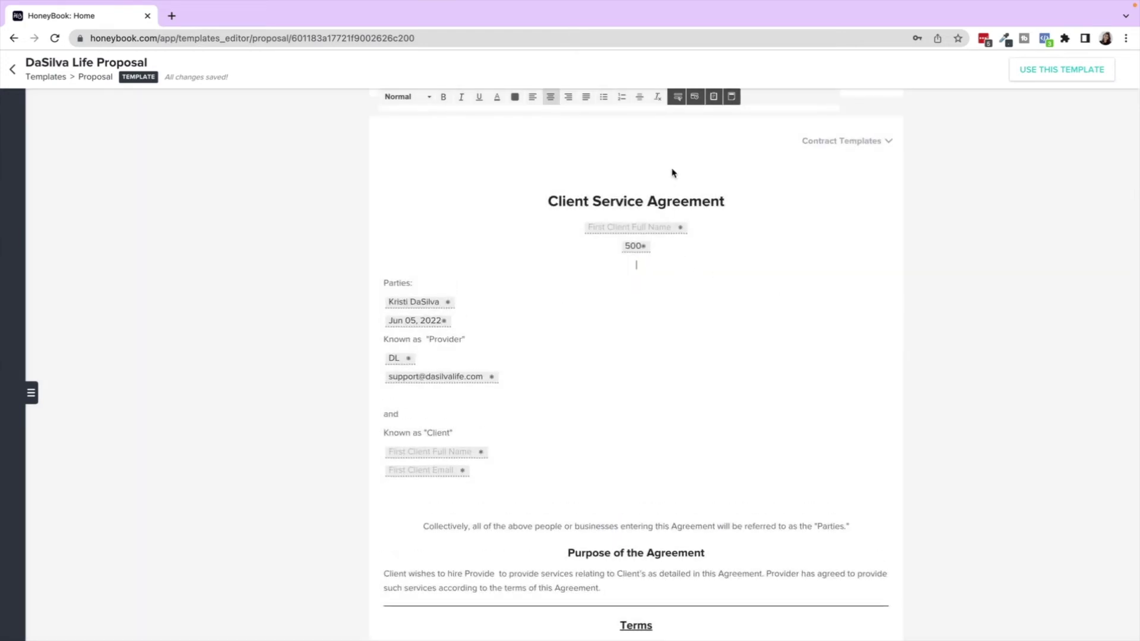
click(678, 97)
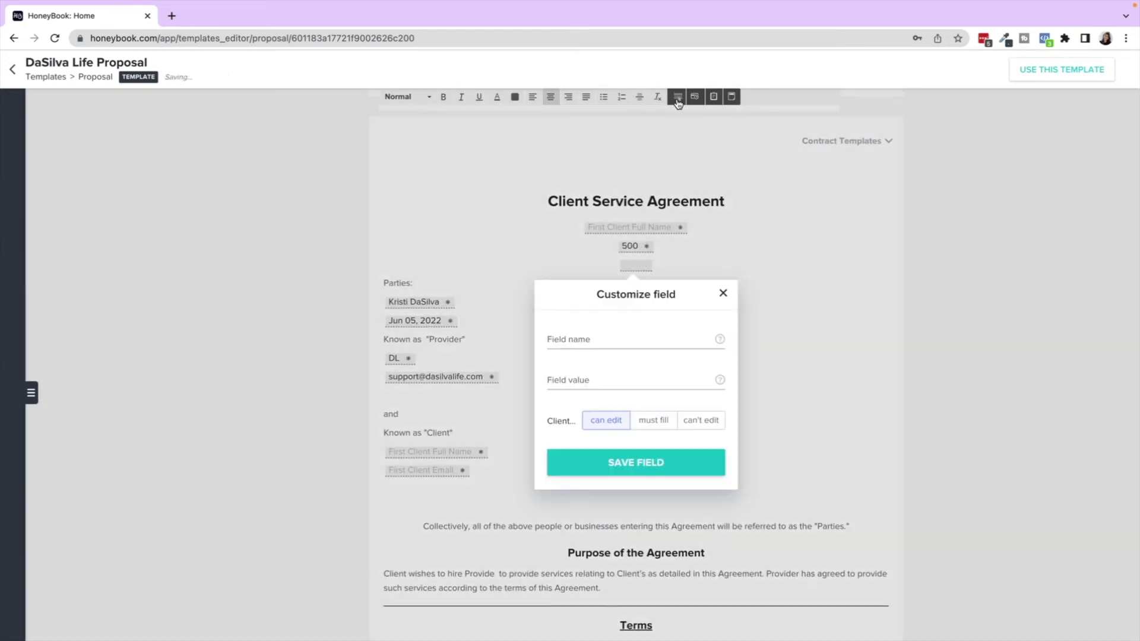
click(606, 344)
scroll(619, 501, down, 2)
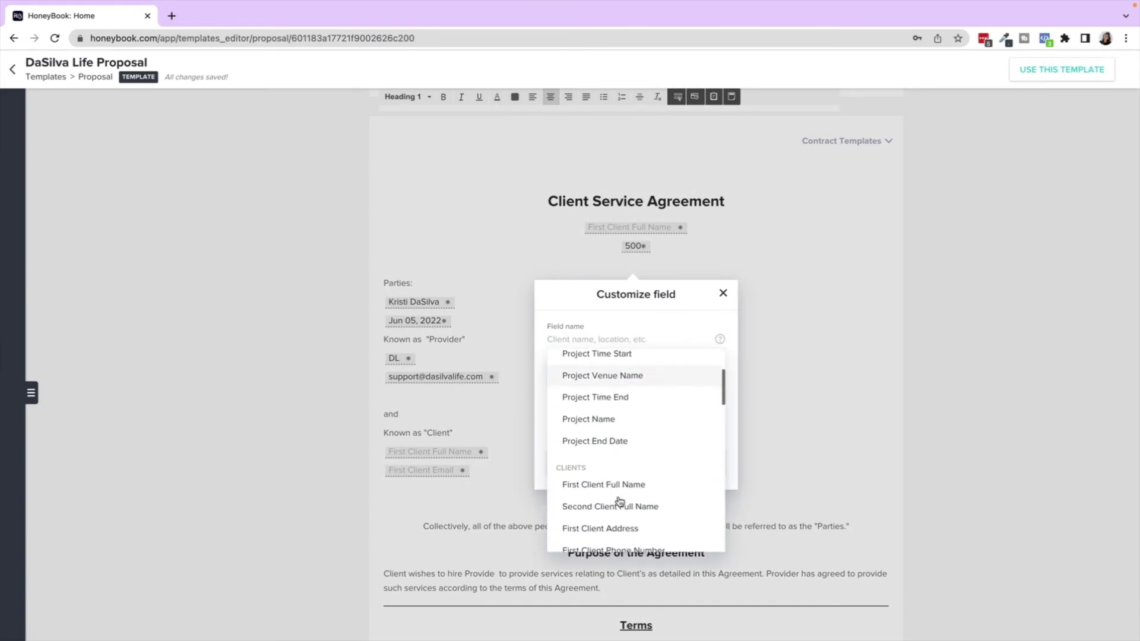
scroll(619, 502, down, 3)
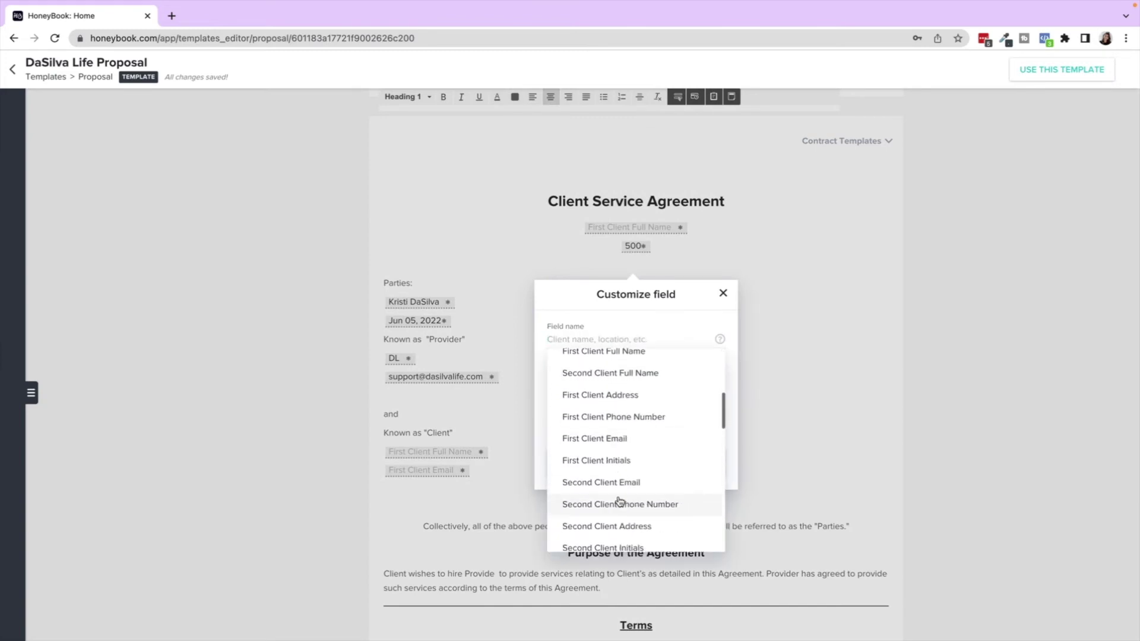
scroll(619, 501, down, 1)
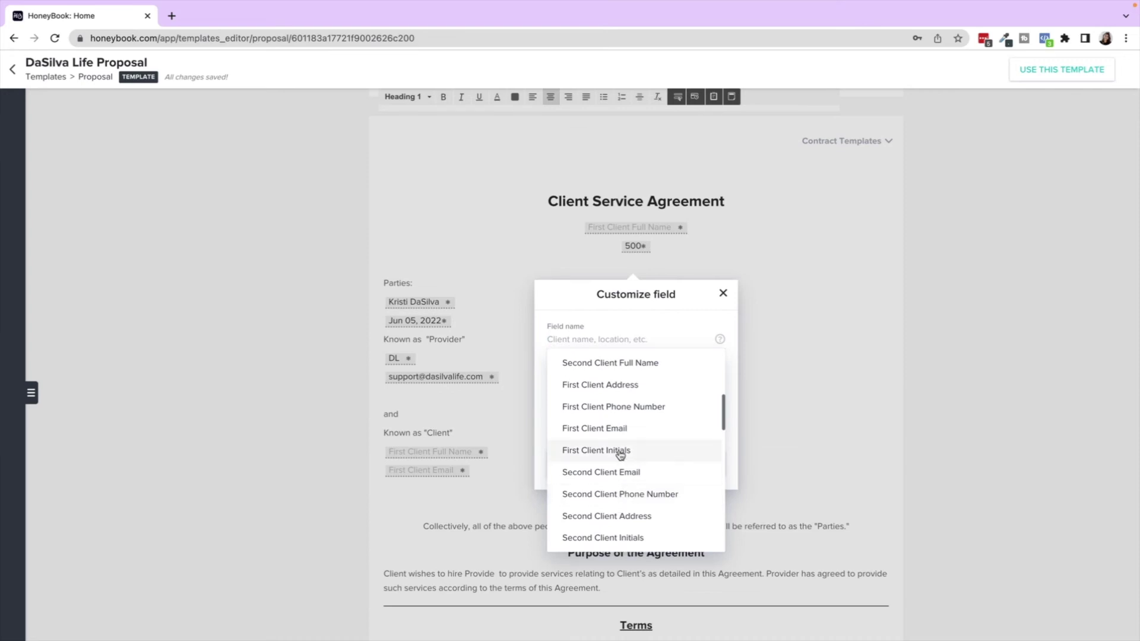
click(619, 428)
click(637, 461)
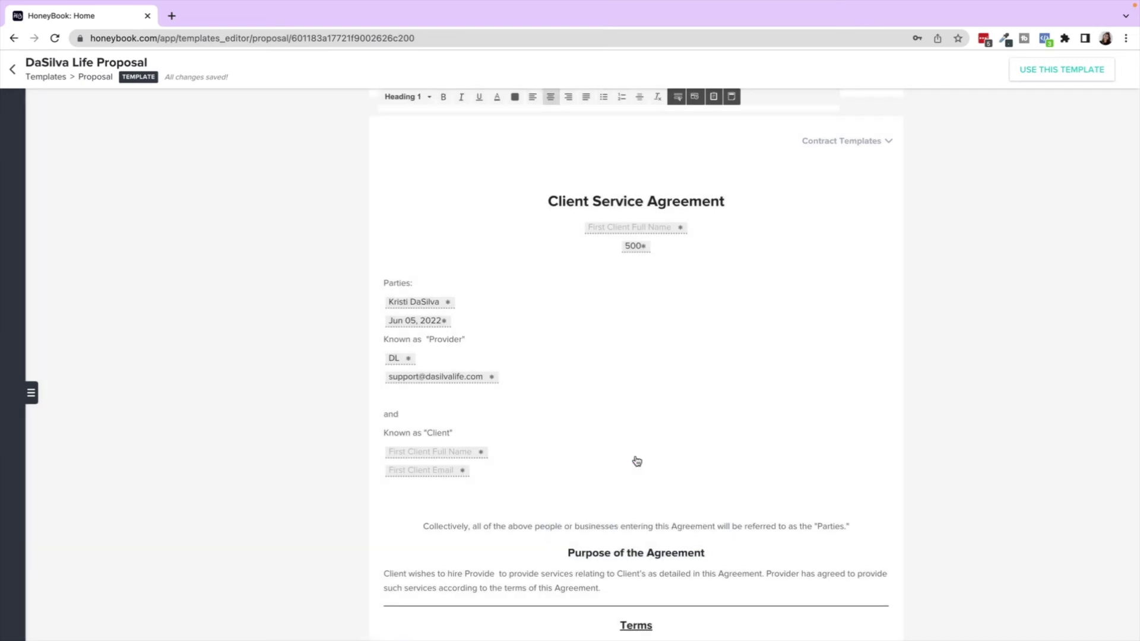
Place First Client Email on the empty line below 500, then add blank lines before Parties
click(659, 258)
click(677, 96)
click(618, 338)
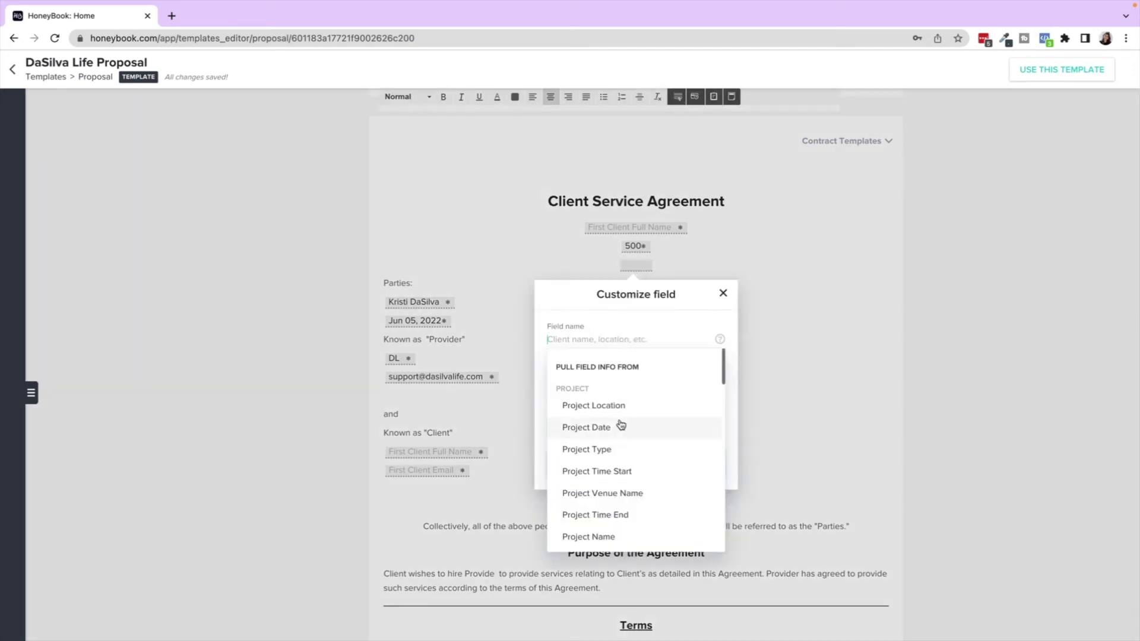
scroll(619, 425, down, 3)
scroll(618, 506, down, 2)
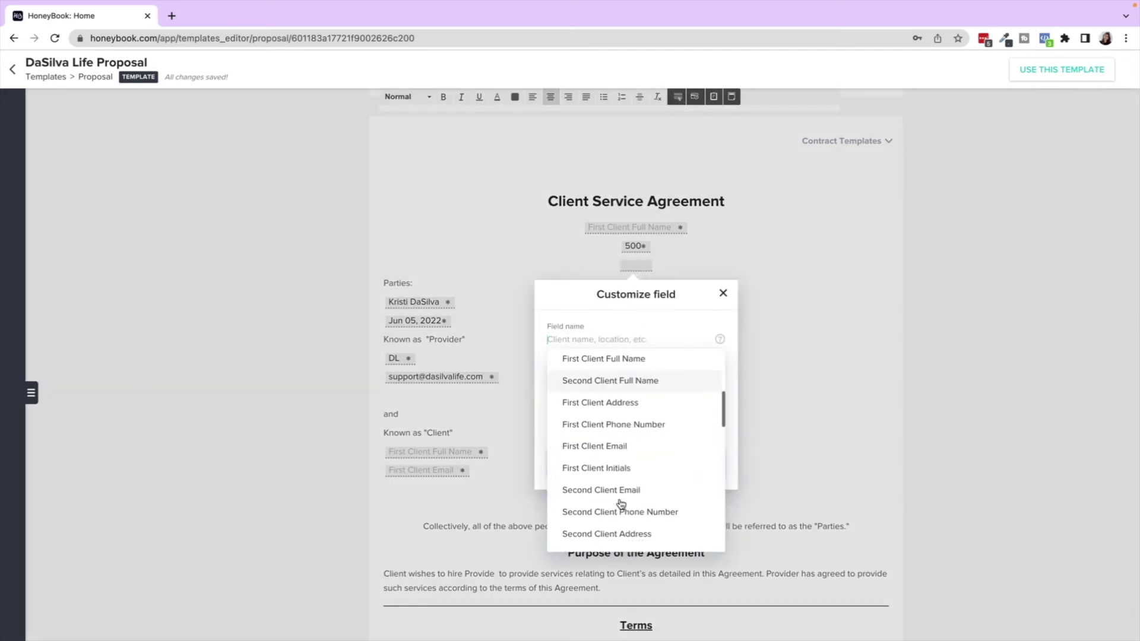
click(623, 451)
click(624, 457)
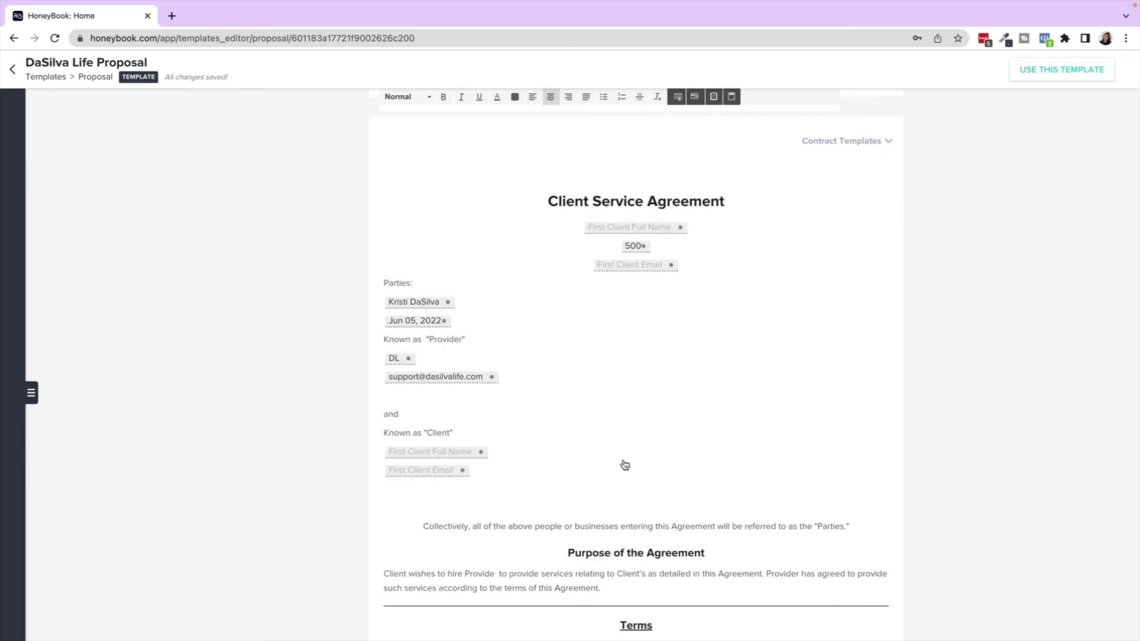
click(698, 262)
key(Return)
key(Return)
Use the template on the client's existing HoneyBook Build project and create the draft file
click(1040, 79)
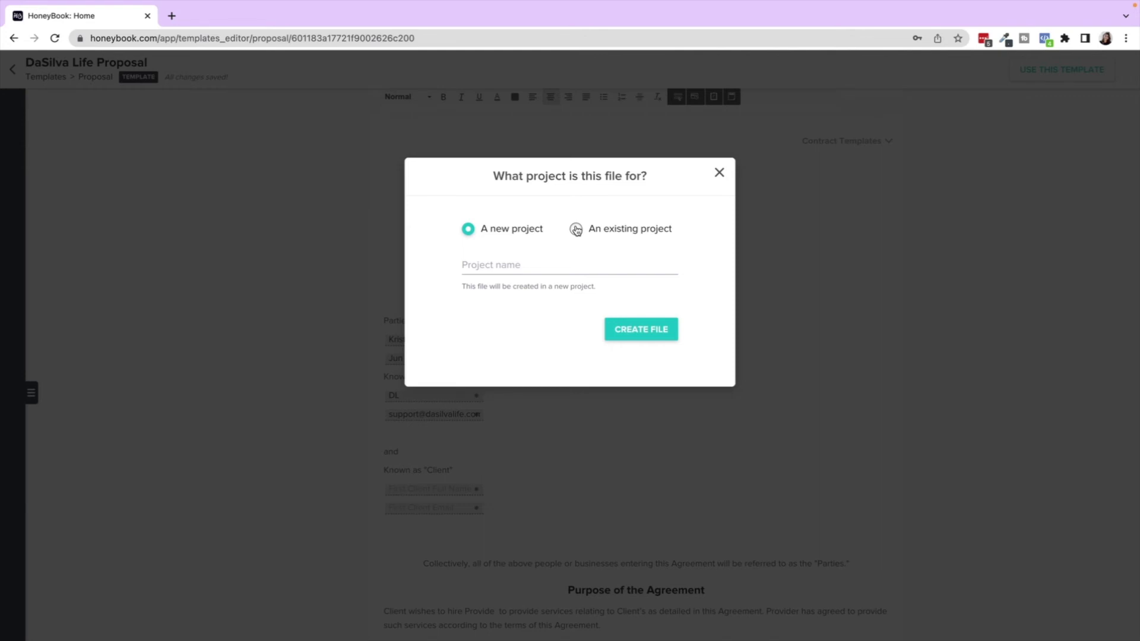
click(576, 231)
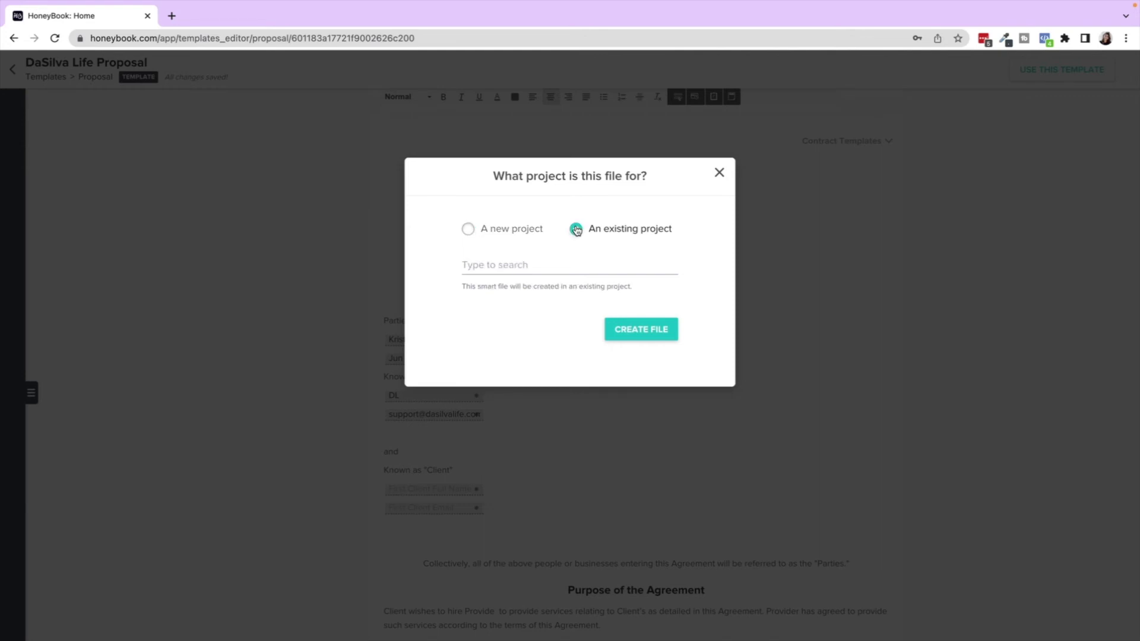
click(500, 262)
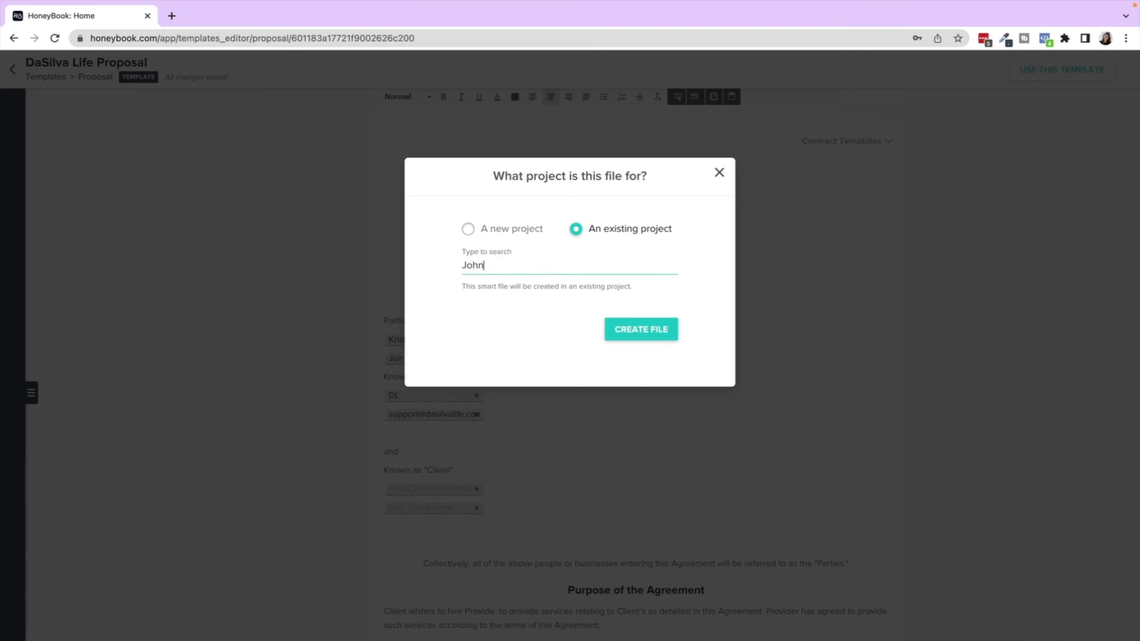
click(498, 289)
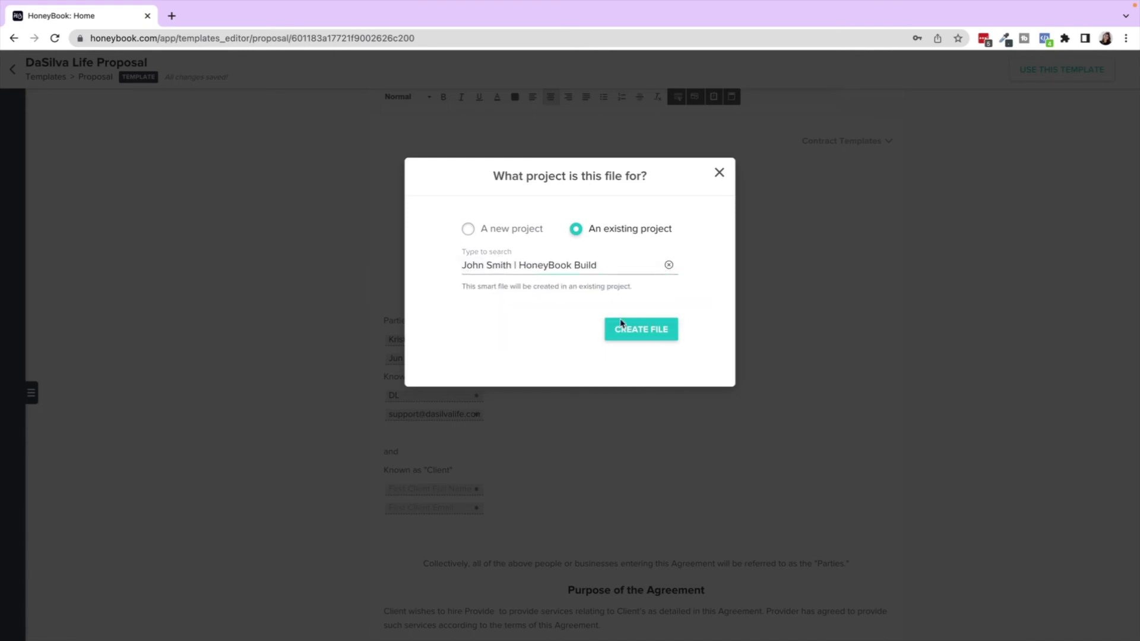
click(629, 336)
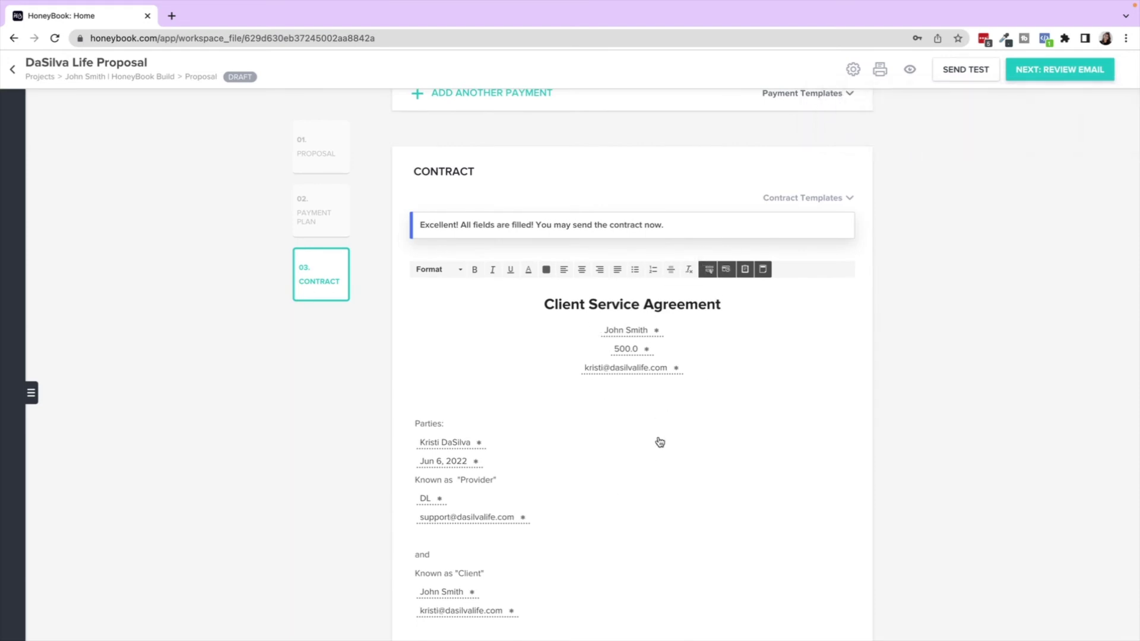
scroll(639, 402, up, 1)
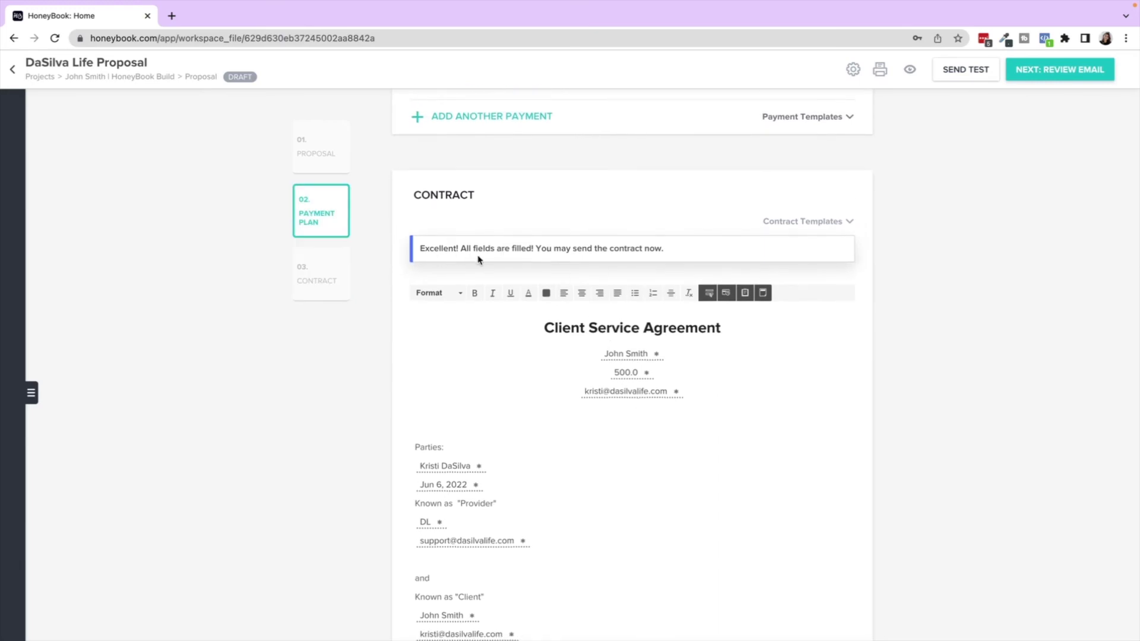
scroll(484, 549, down, 15)
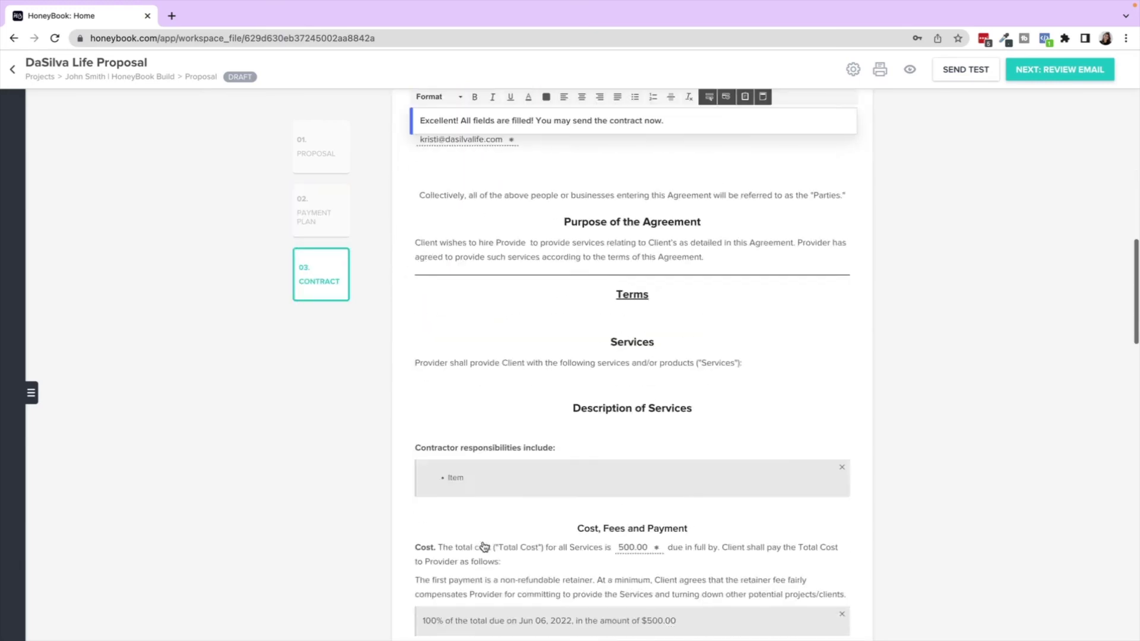
scroll(485, 546, down, 5)
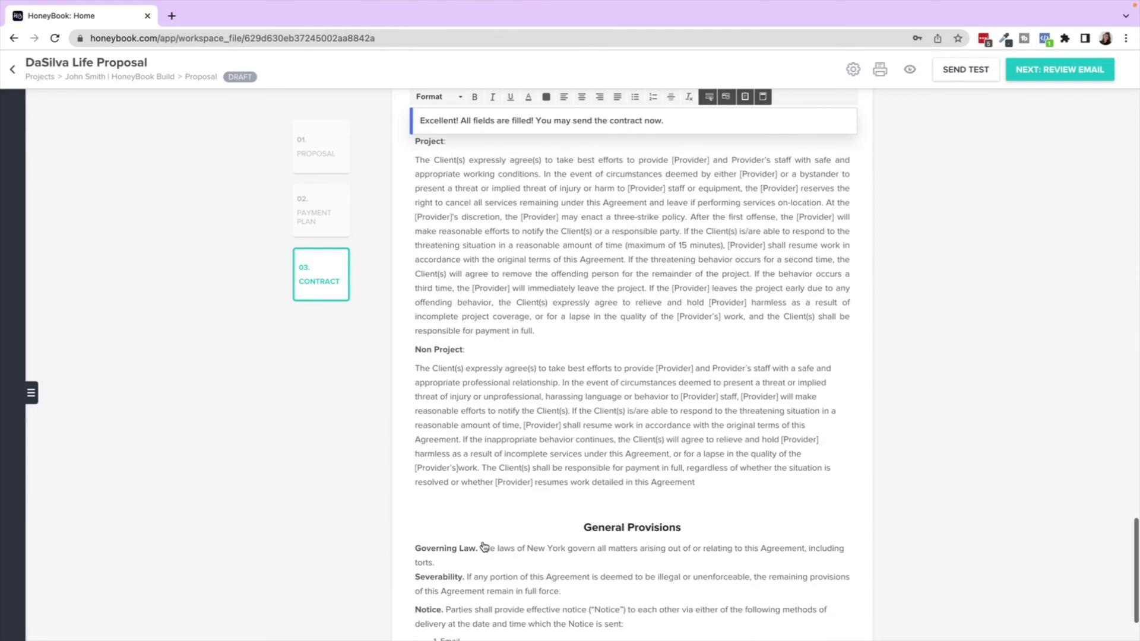
scroll(484, 546, up, 20)
scroll(484, 546, down, 12)
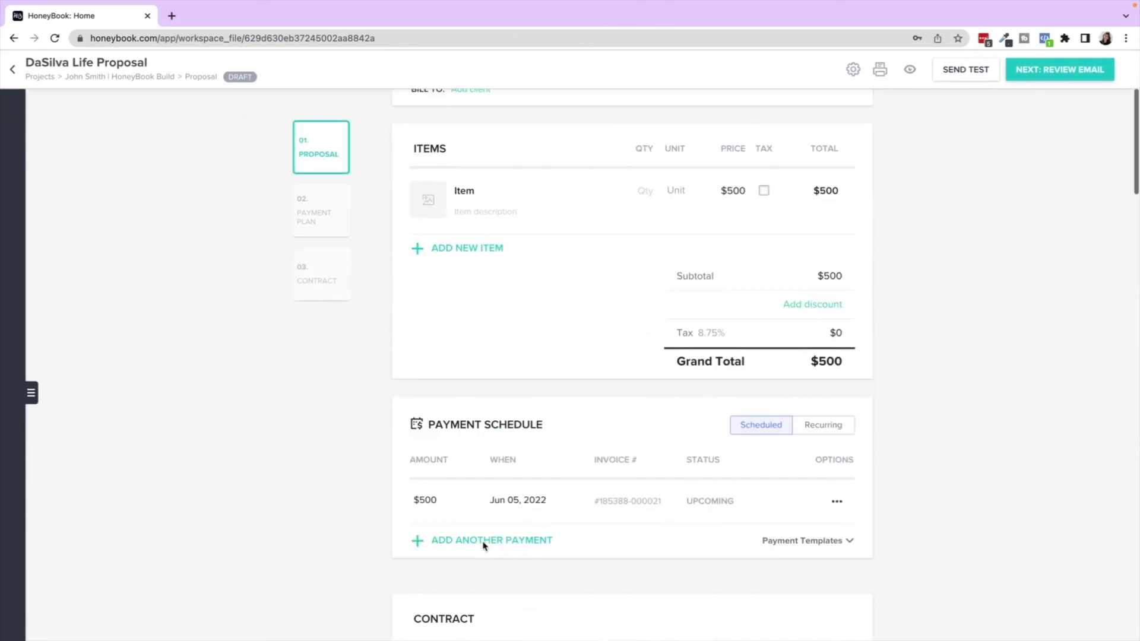